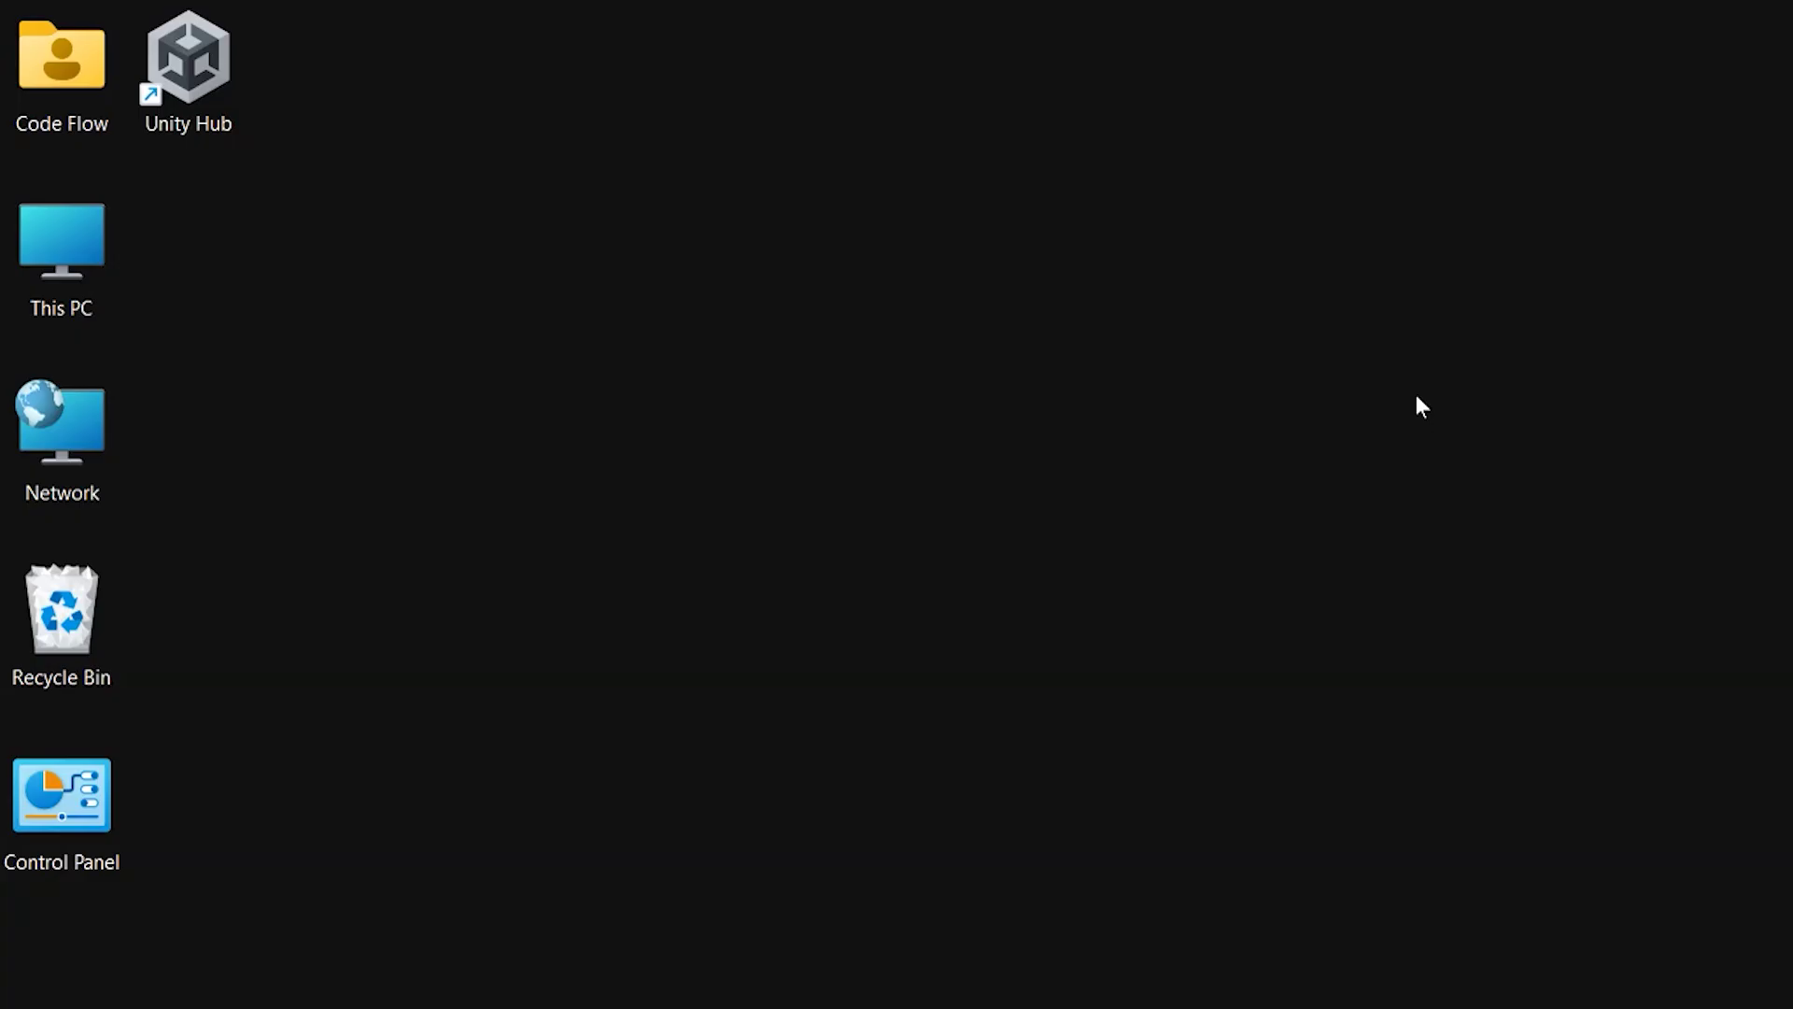
Step: Create a new Unity project named Roll a Ball from the 3D (Built-In Render Pipeline) template
{"action": "double_click", "coordinate": [196, 75]}
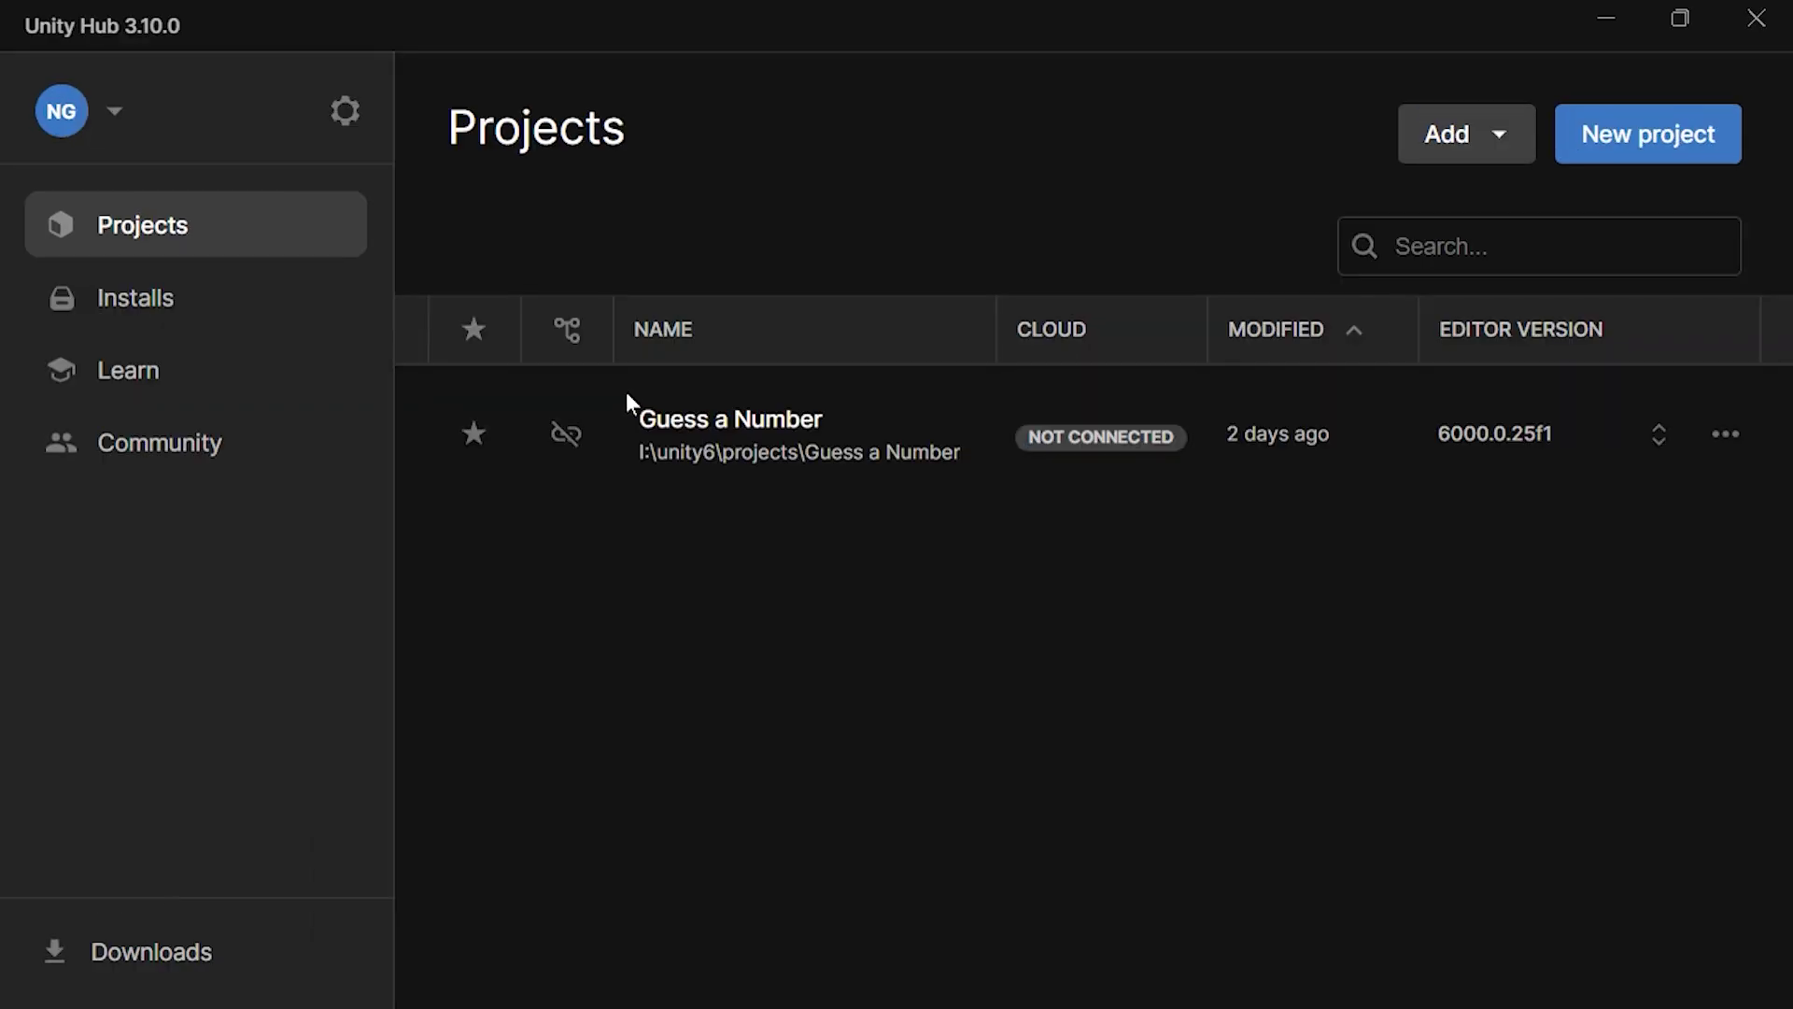
{"action": "left_click", "coordinate": [1645, 134]}
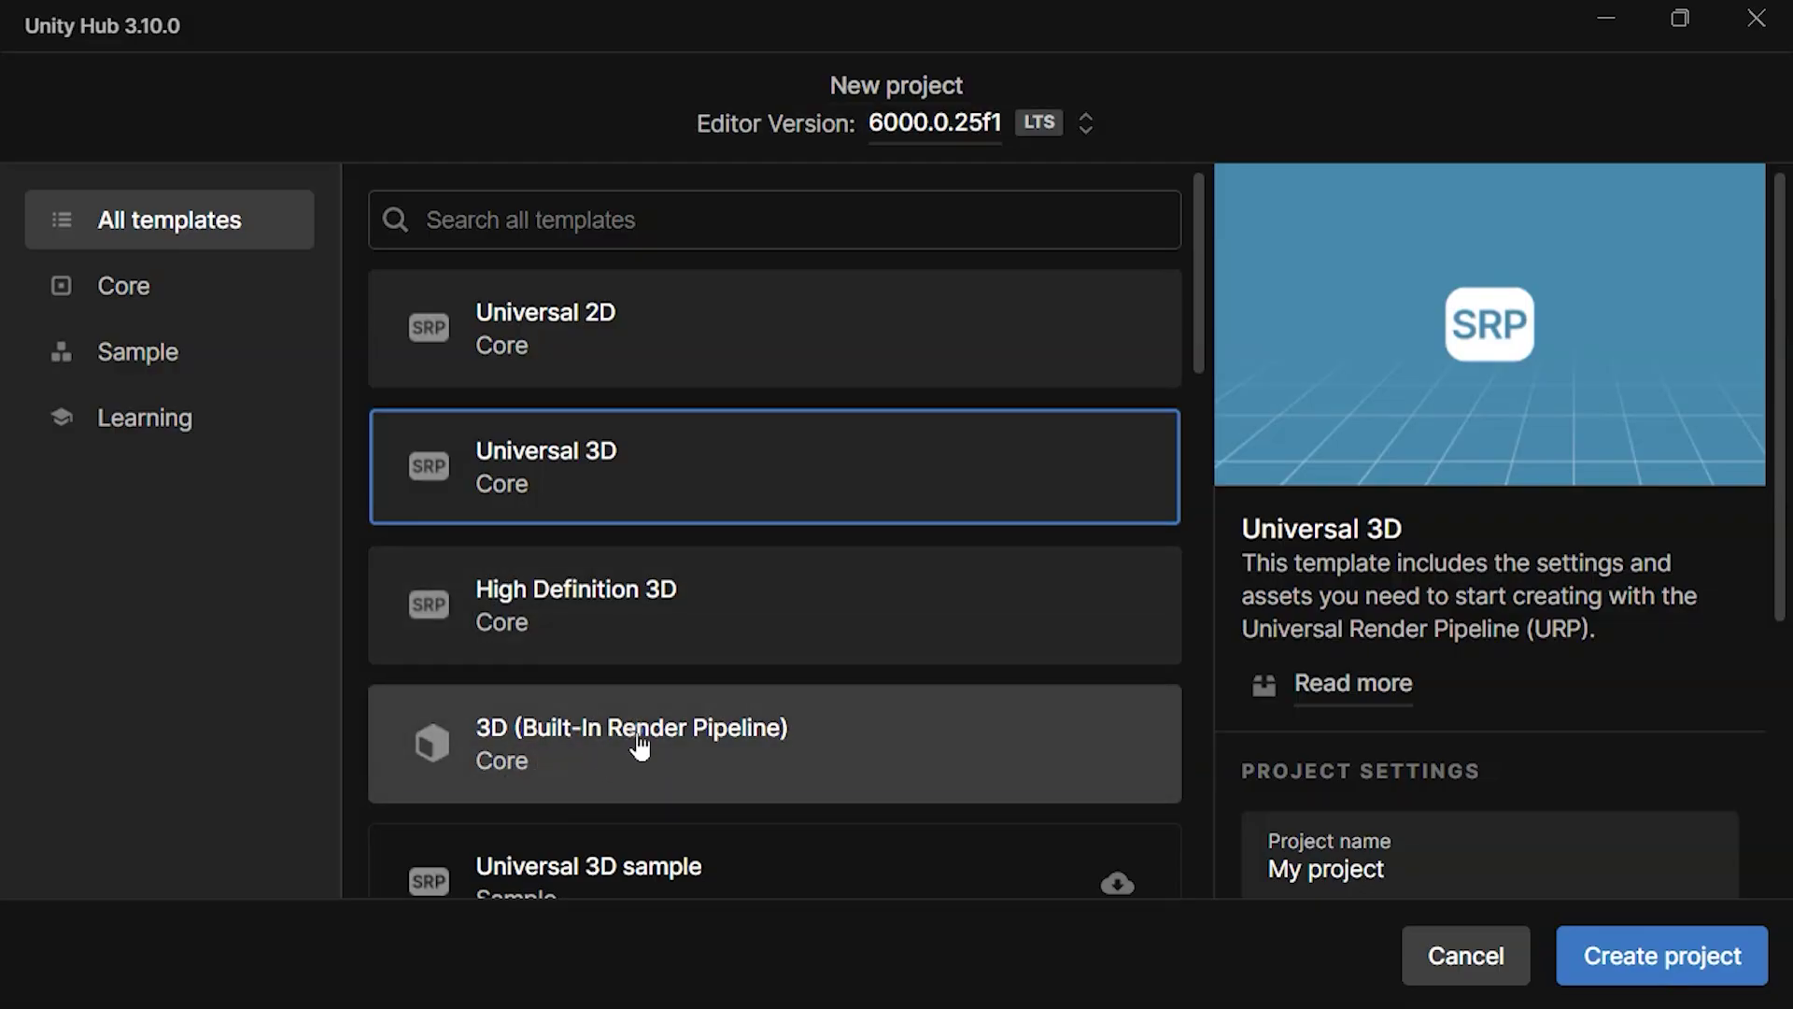
{"action": "left_click", "coordinate": [634, 747]}
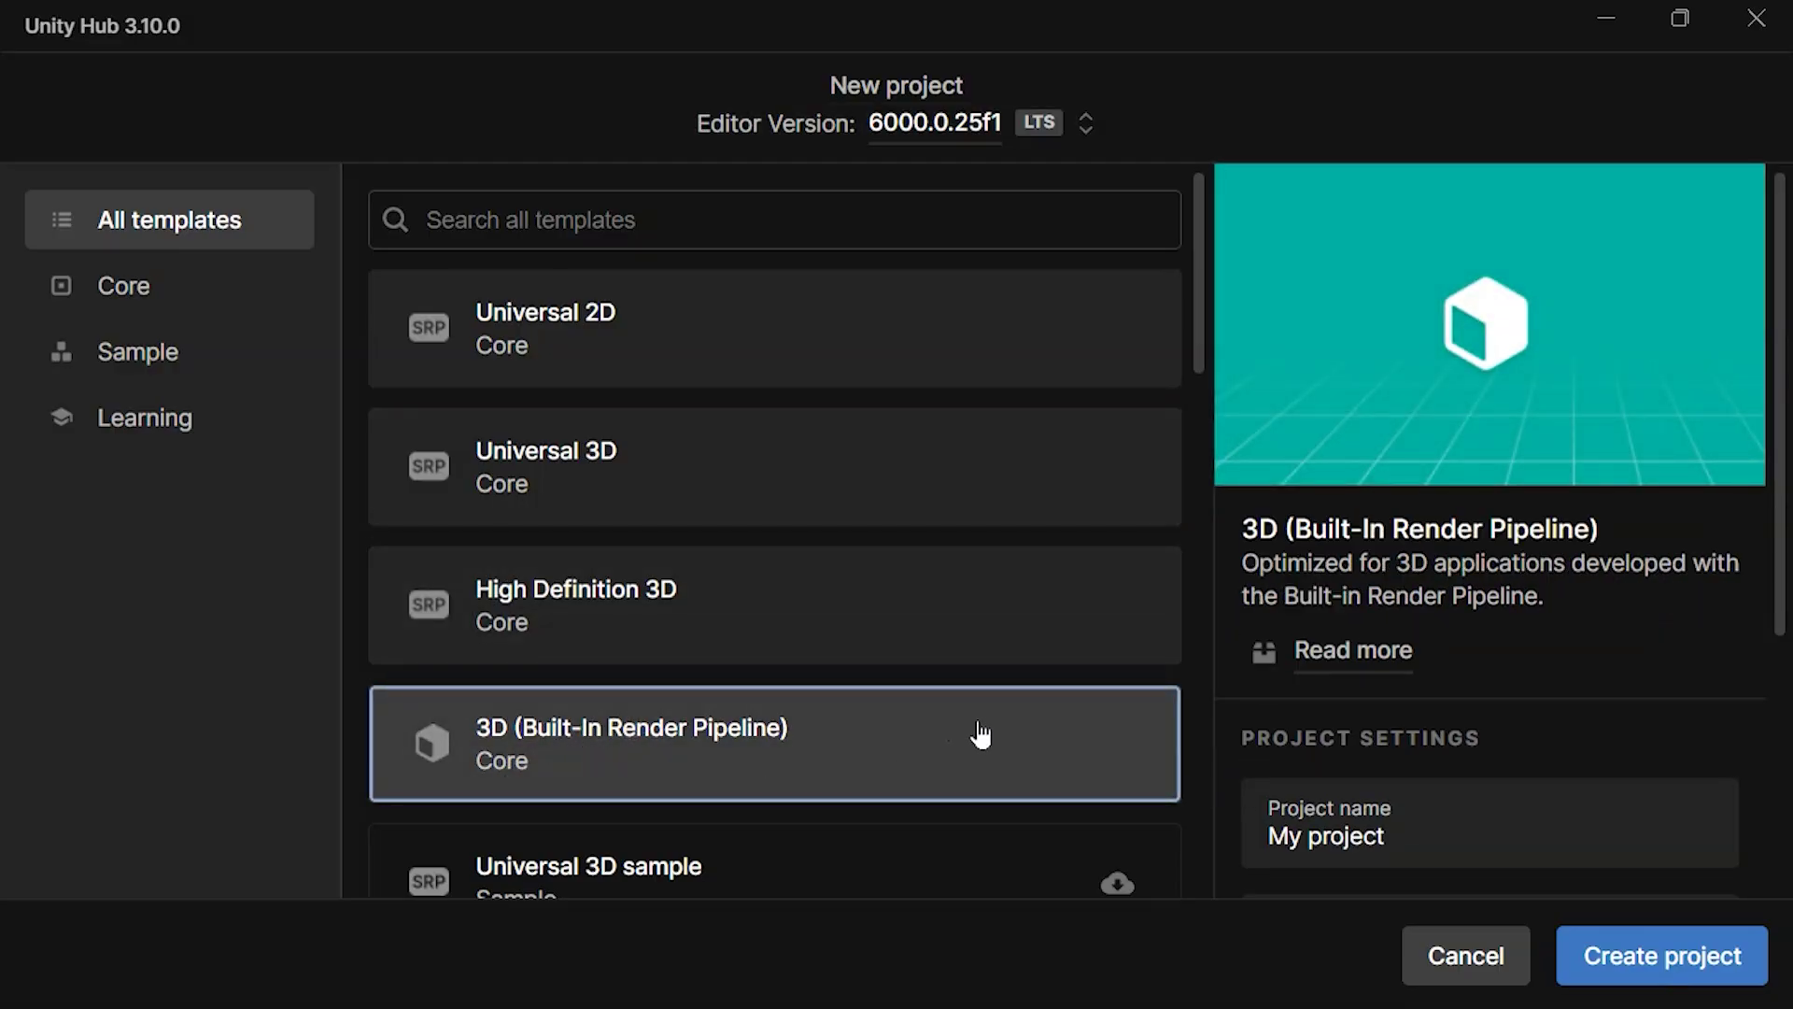
{"action": "triple_click", "coordinate": [1481, 847]}
{"action": "scroll", "coordinate": [1420, 752], "scroll_direction": "down", "scroll_amount": 3}
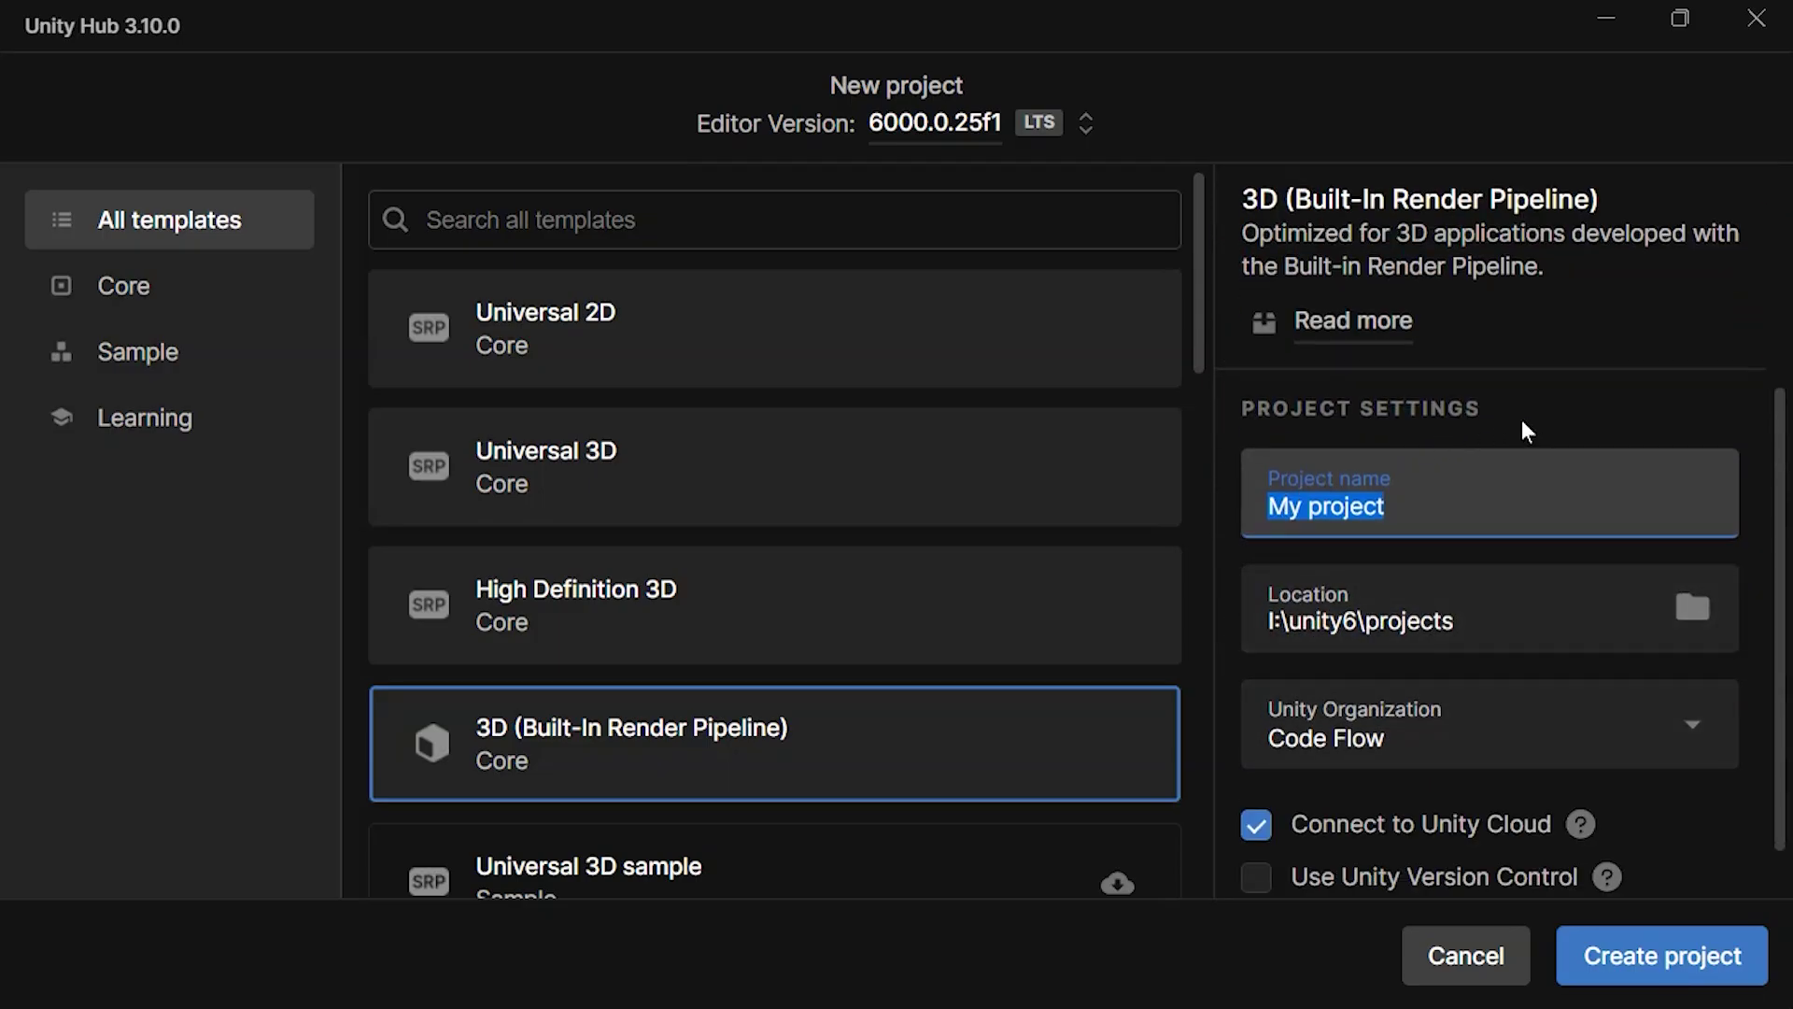
{"action": "type", "text": "Roll a Ball"}
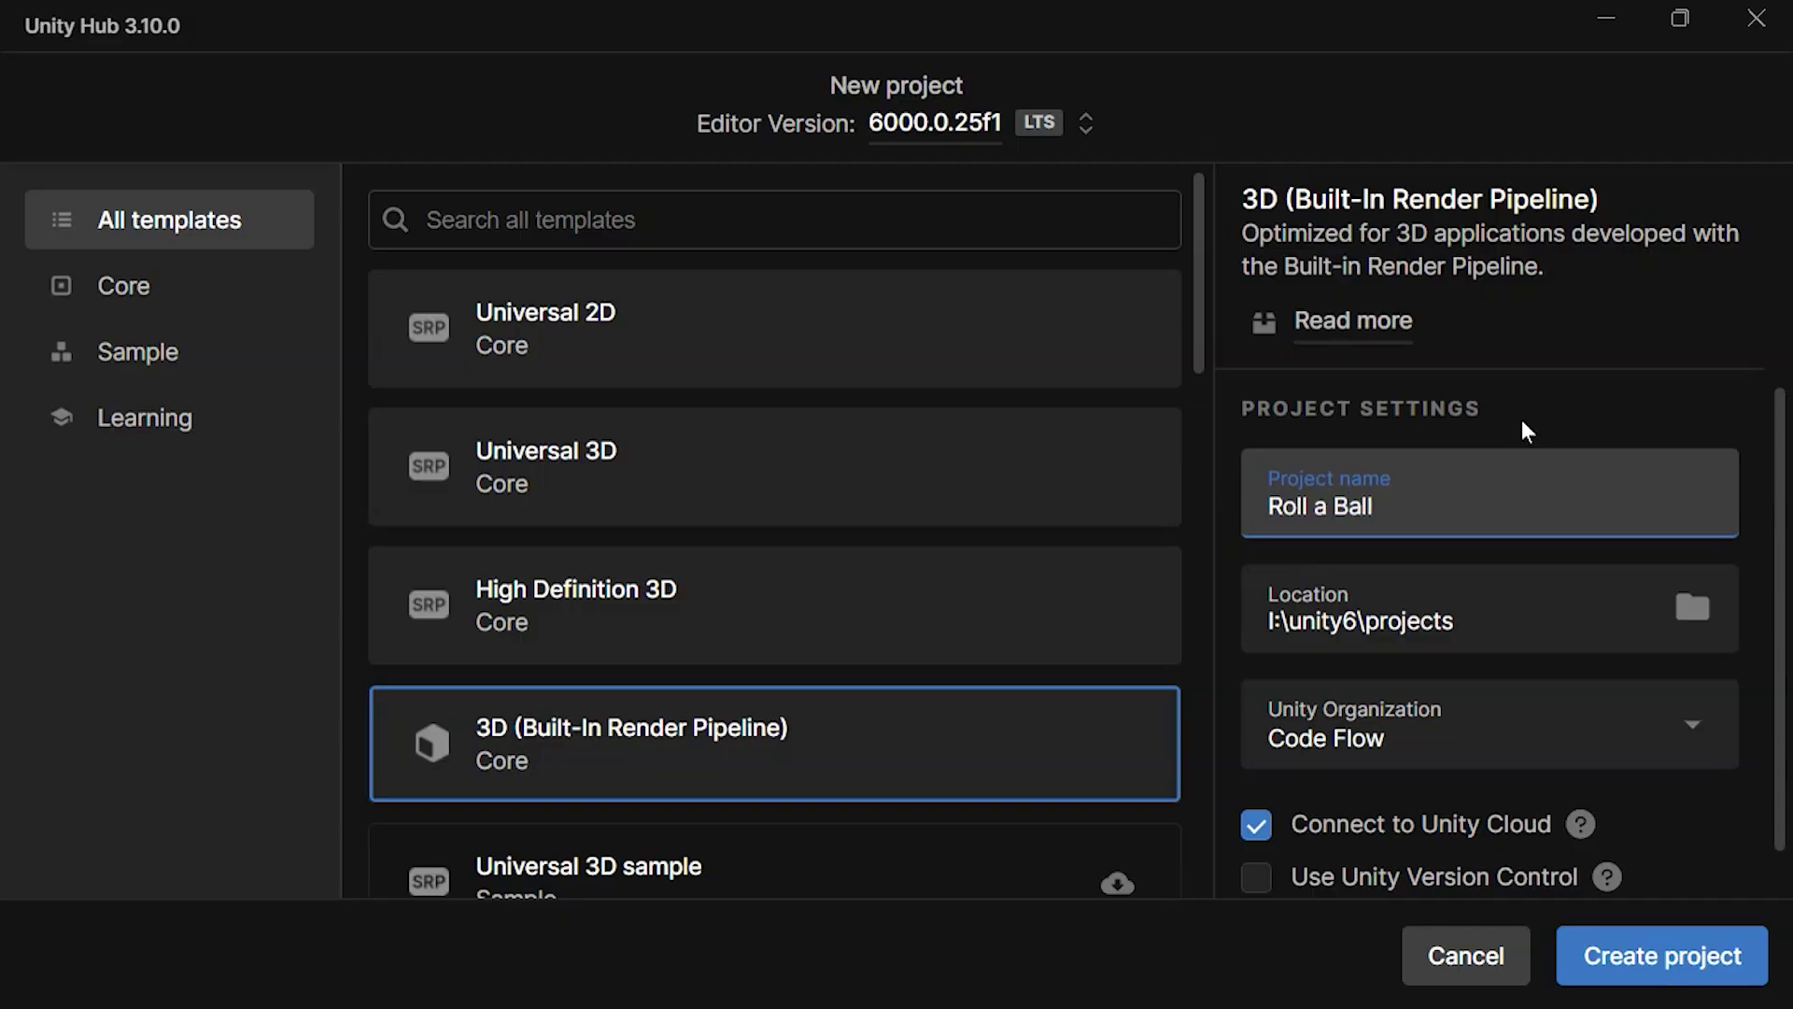
{"action": "left_click", "coordinate": [1643, 960]}
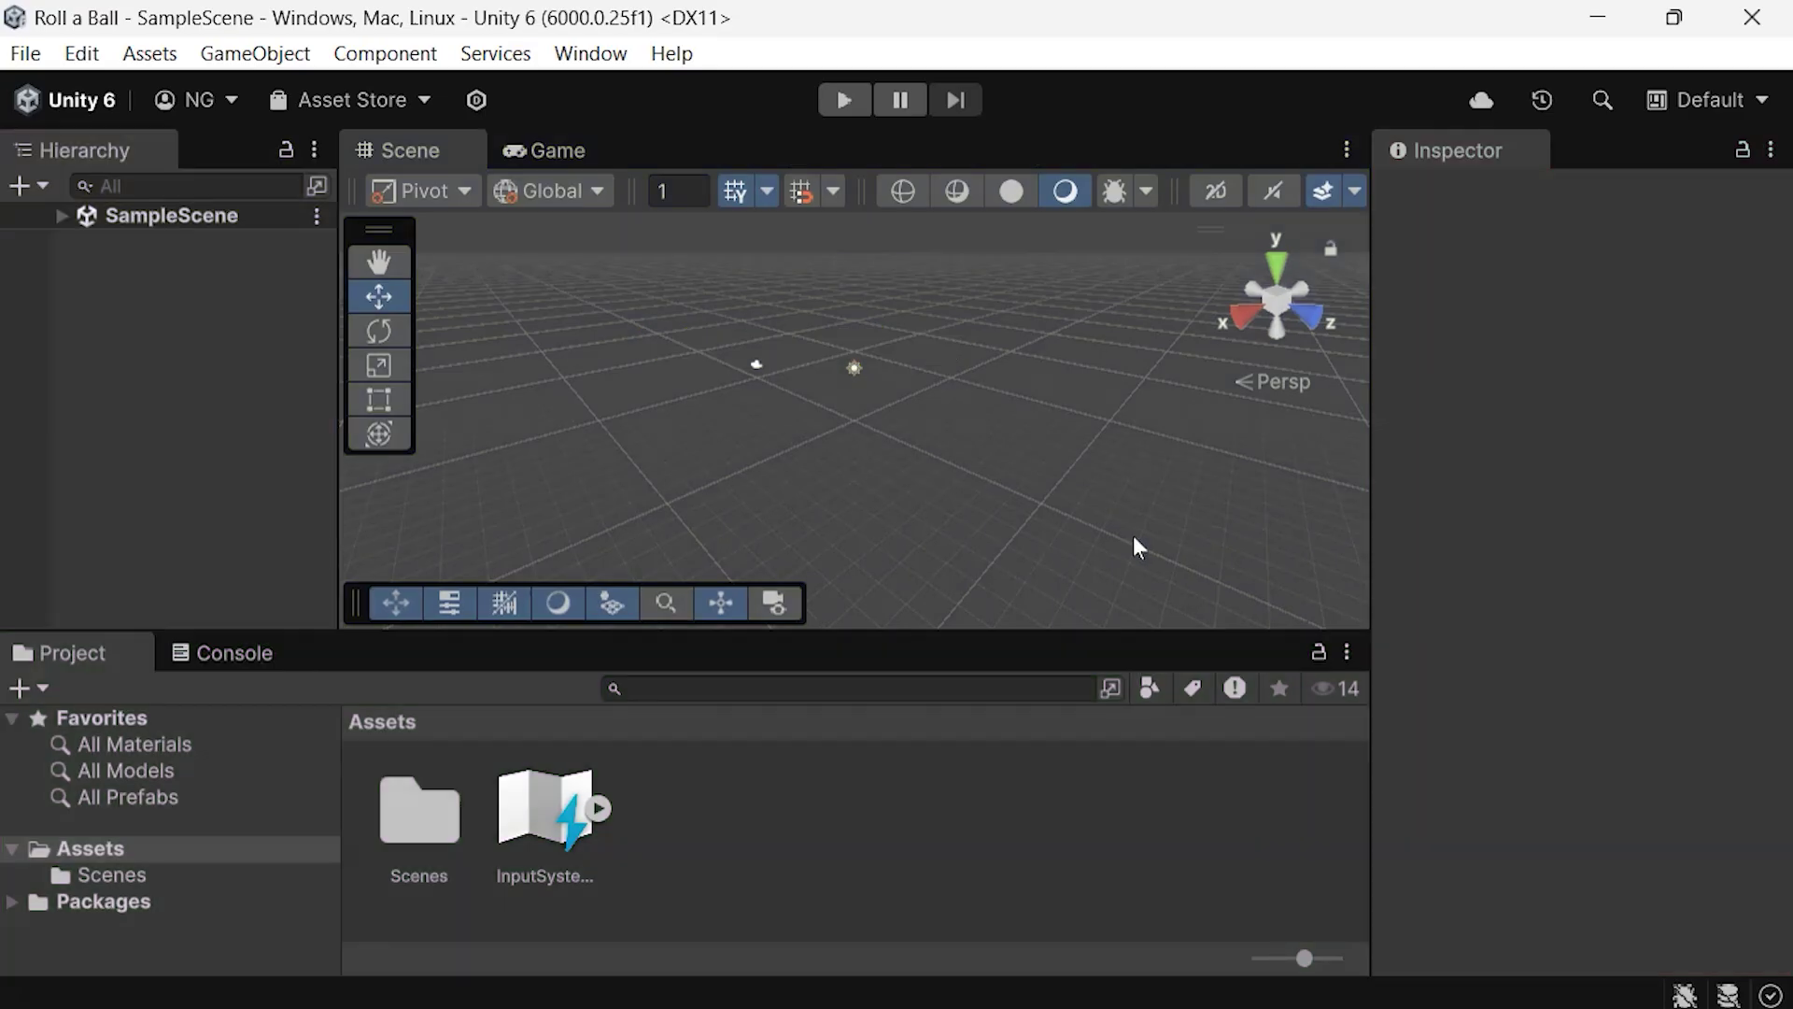
Step: Widen the Hierarchy and Inspector areas and adjust the height of the Project area
{"action": "left_click_drag", "start_coordinate": [339, 493], "coordinate": [412, 507]}
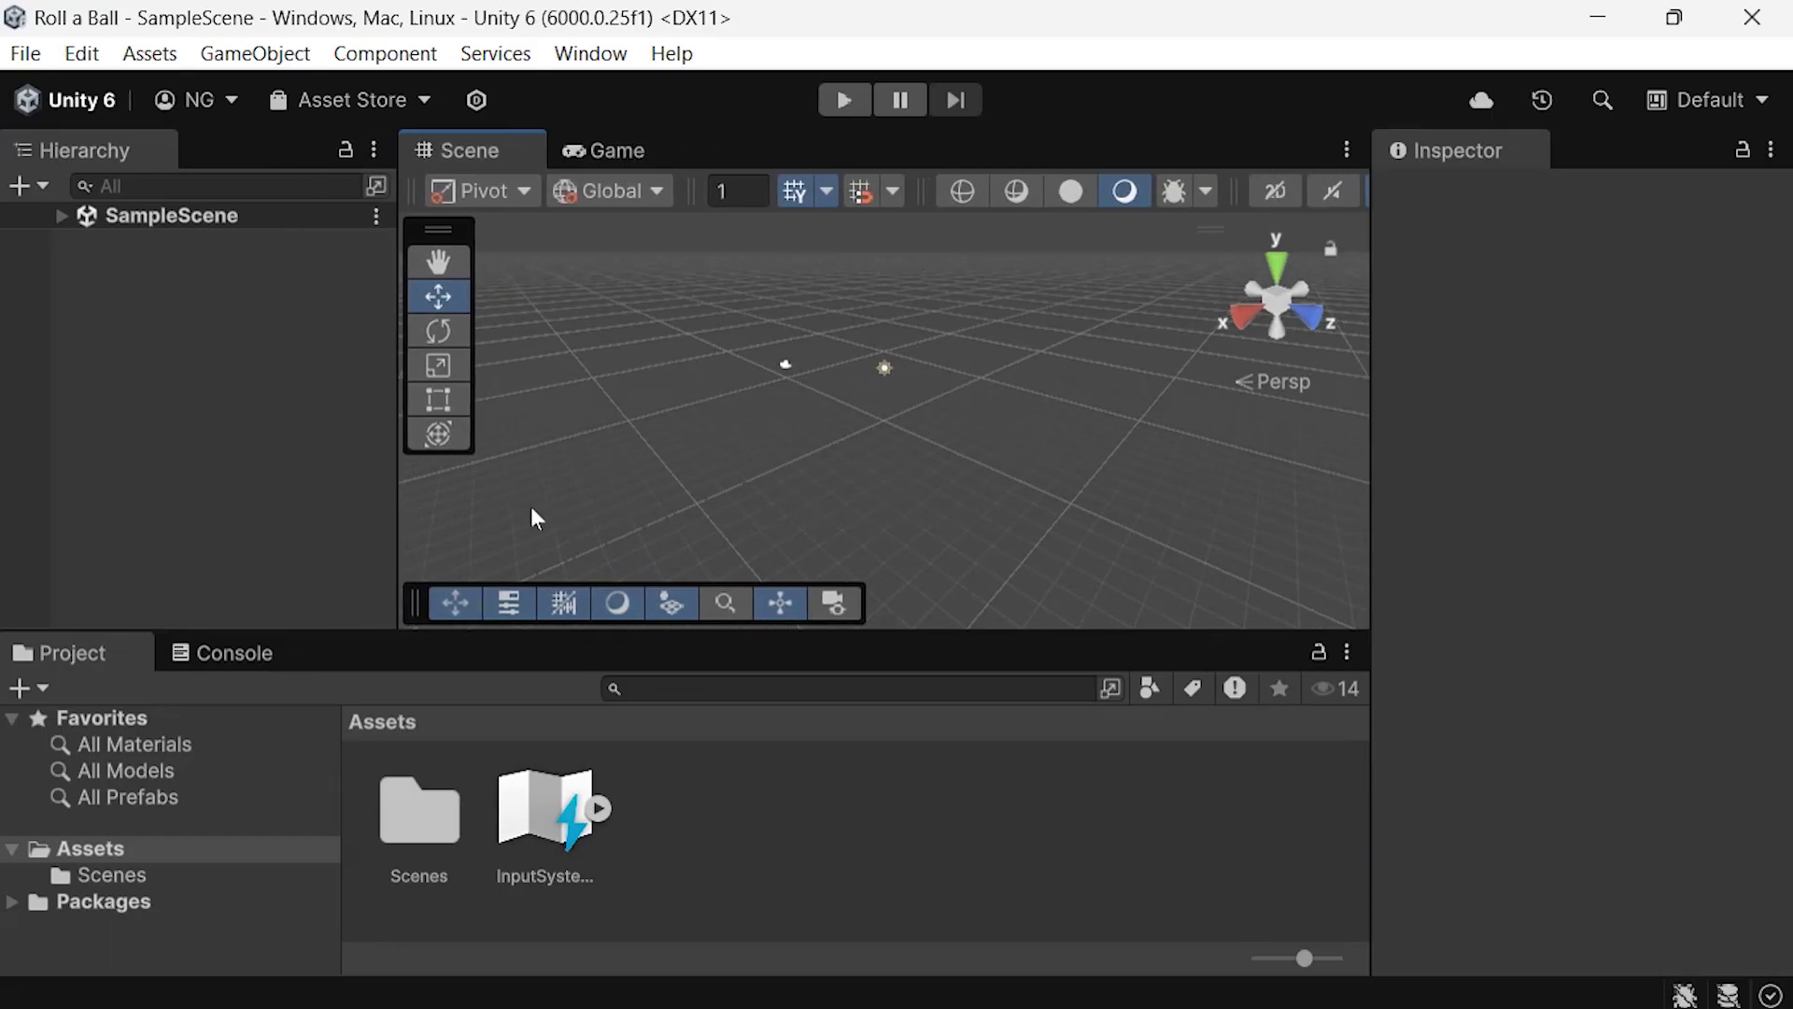
{"action": "left_click_drag", "start_coordinate": [1371, 454], "coordinate": [1294, 473]}
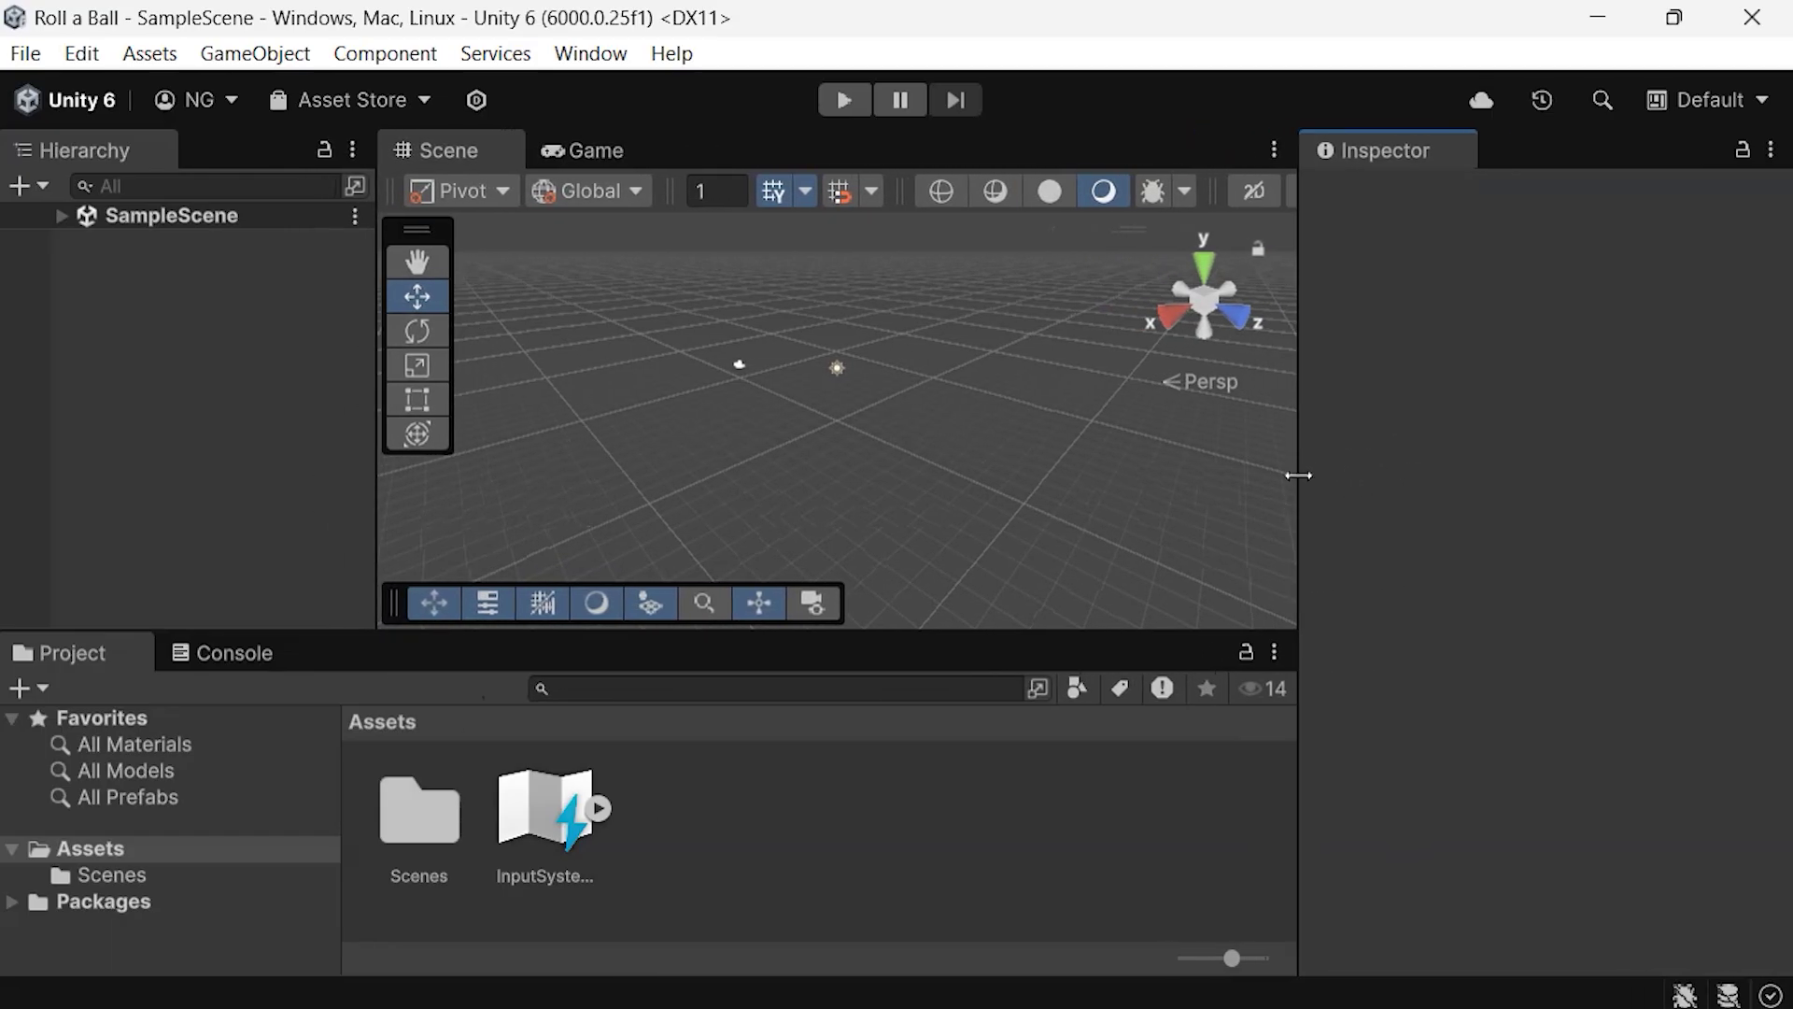
{"action": "mouse_move", "coordinate": [977, 628]}
{"action": "left_mouse_down"}
{"action": "mouse_move", "coordinate": [997, 524]}
{"action": "mouse_move", "coordinate": [1000, 635]}
{"action": "left_mouse_up"}
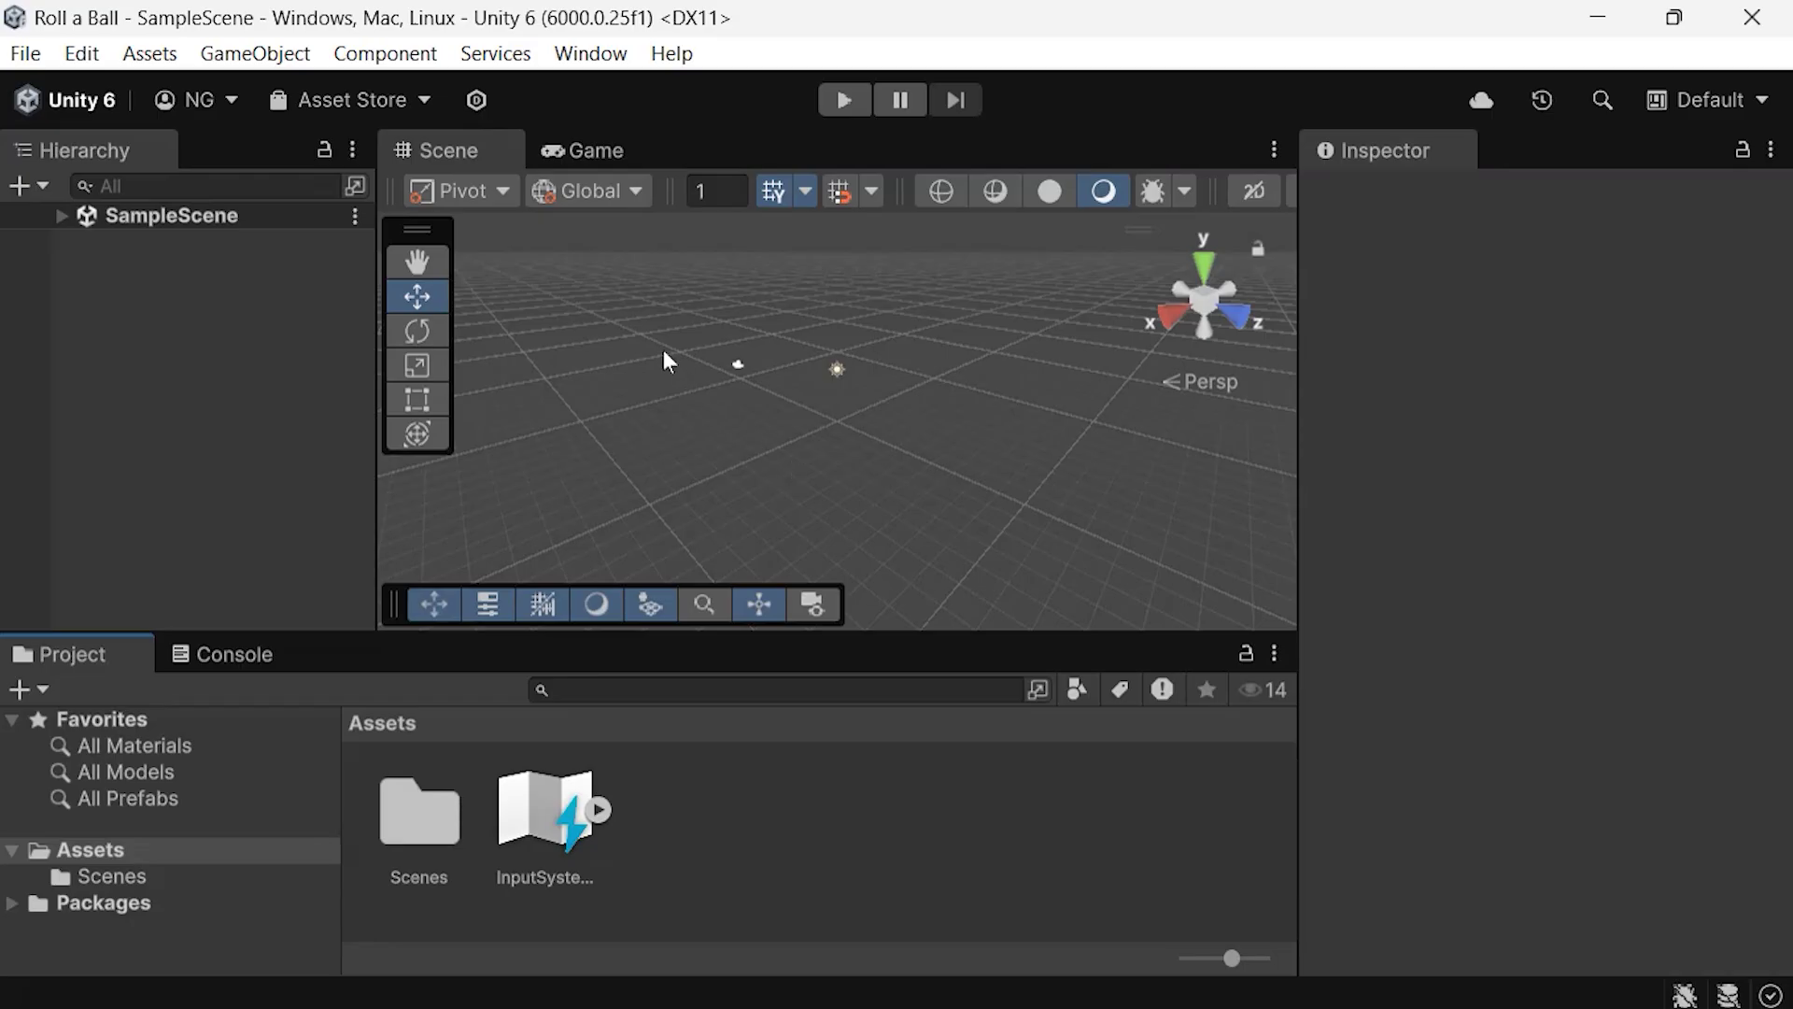
Step: Rearrange the workspace with the Game view beside the Scene view, the Console below Game, and the Inspector between Game and Scene
{"action": "left_click_drag", "start_coordinate": [590, 154], "coordinate": [788, 464]}
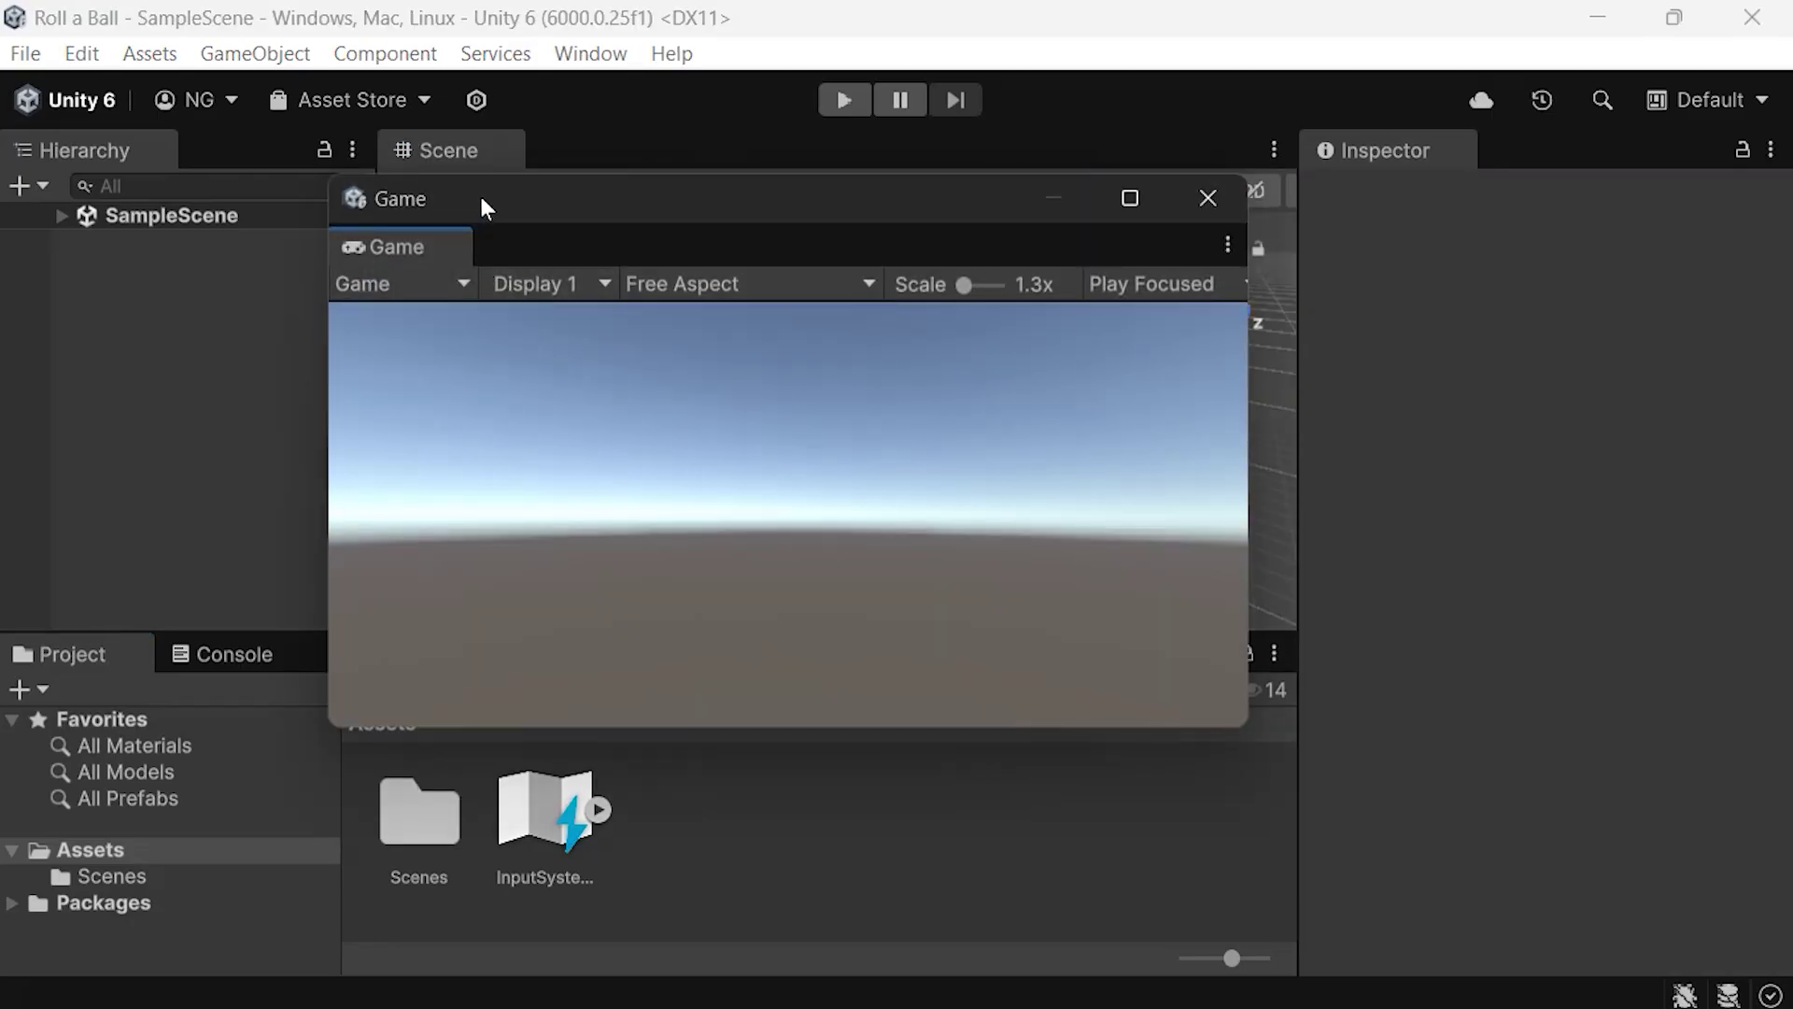
{"action": "left_click_drag", "start_coordinate": [485, 207], "coordinate": [865, 300]}
{"action": "left_click_drag", "start_coordinate": [770, 341], "coordinate": [520, 379]}
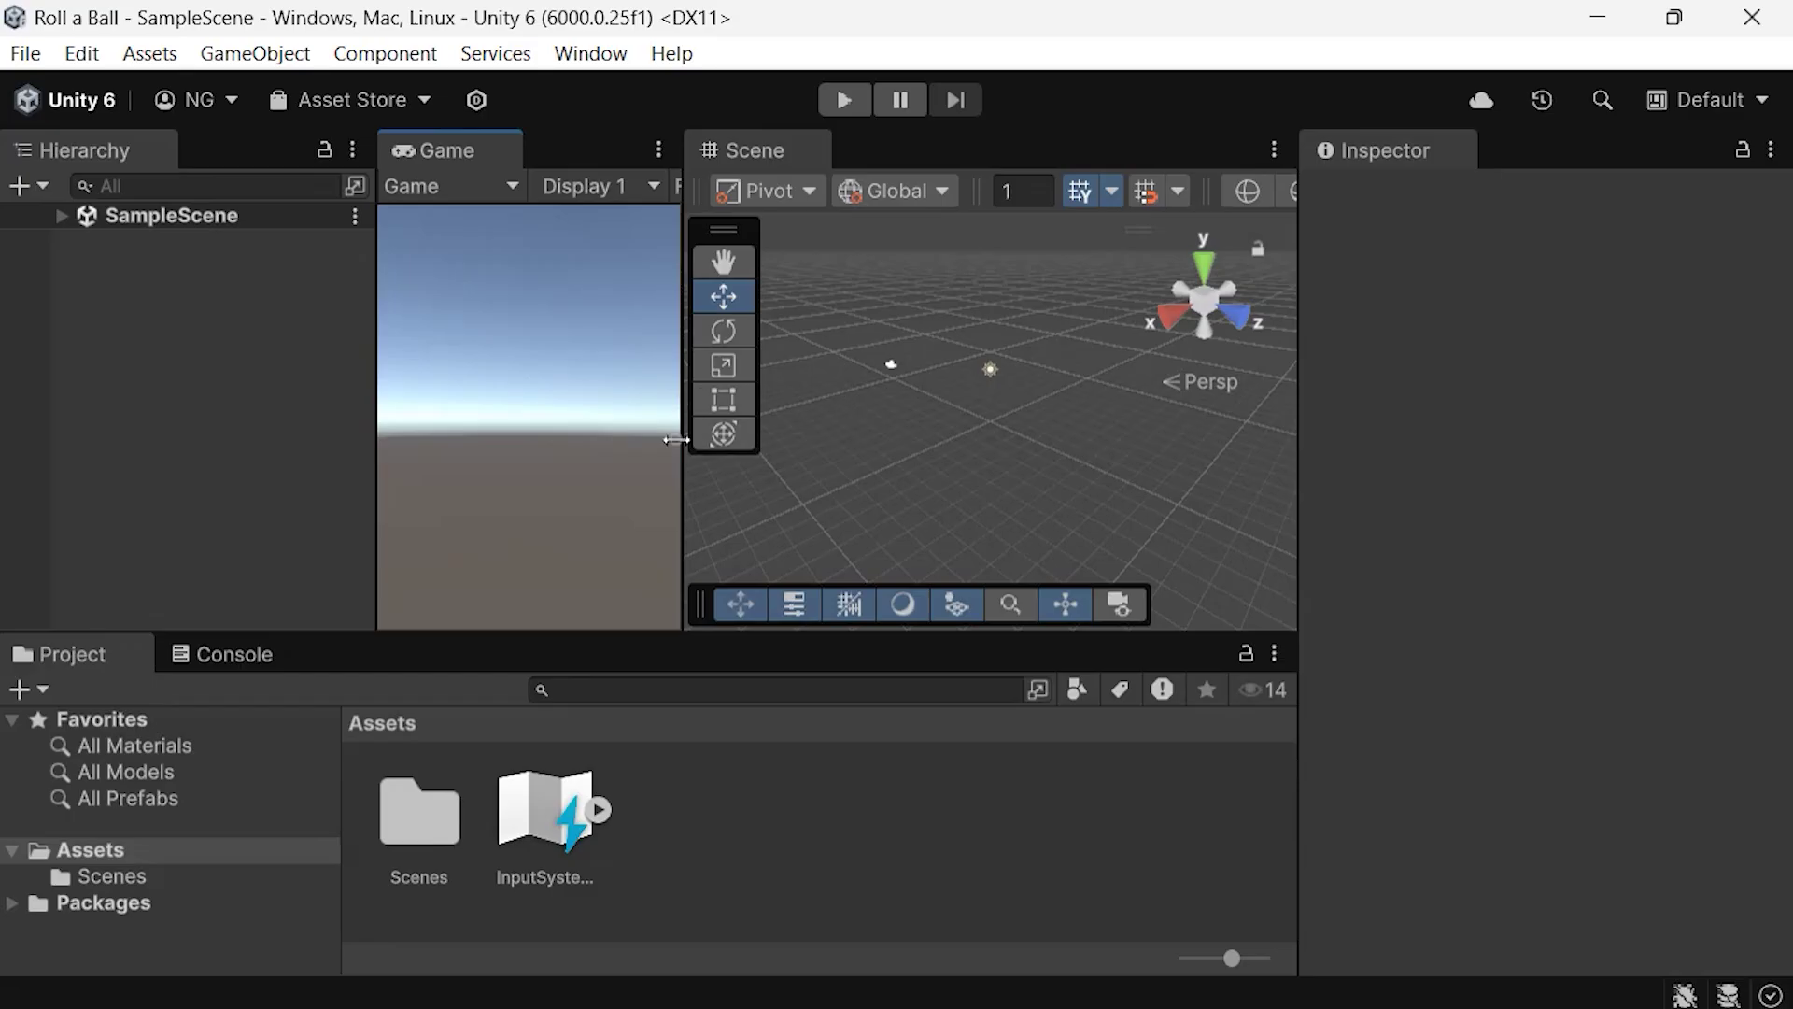
{"action": "left_click_drag", "start_coordinate": [675, 439], "coordinate": [758, 440]}
{"action": "left_click_drag", "start_coordinate": [261, 653], "coordinate": [624, 556]}
{"action": "left_click_drag", "start_coordinate": [594, 464], "coordinate": [625, 362]}
{"action": "left_click_drag", "start_coordinate": [755, 472], "coordinate": [892, 469]}
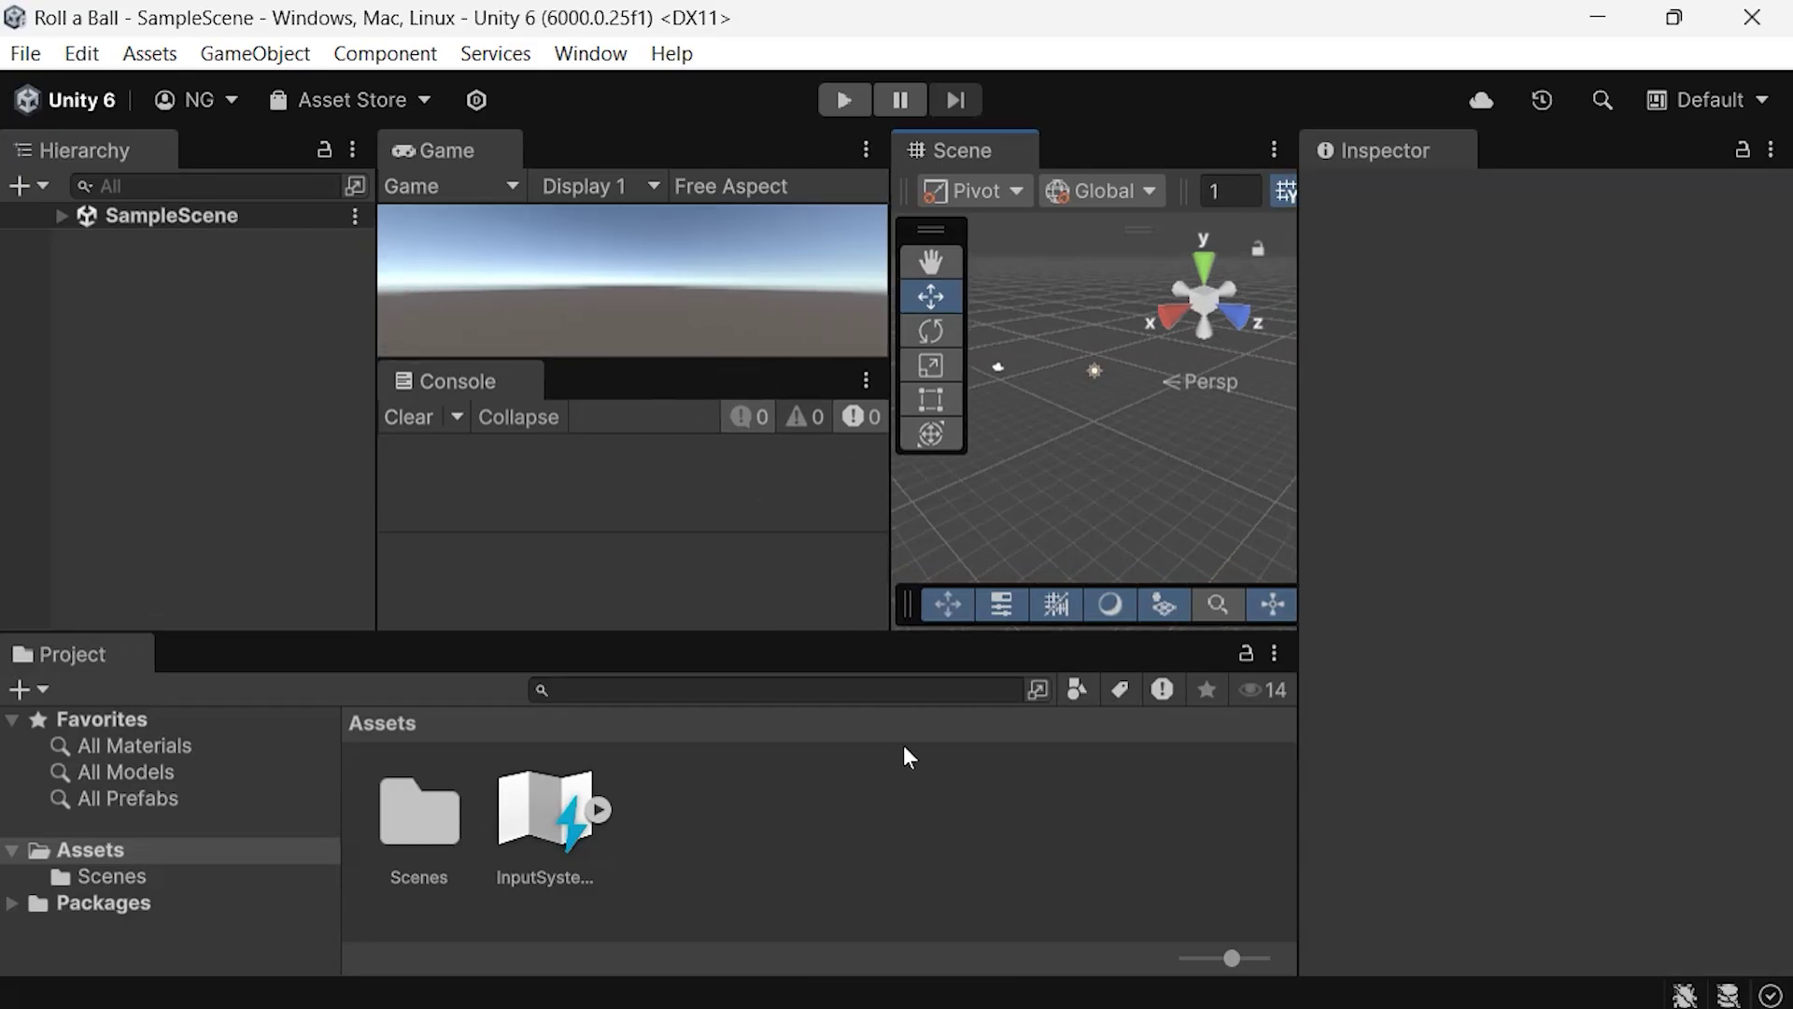
{"action": "left_click_drag", "start_coordinate": [1356, 151], "coordinate": [1006, 375]}
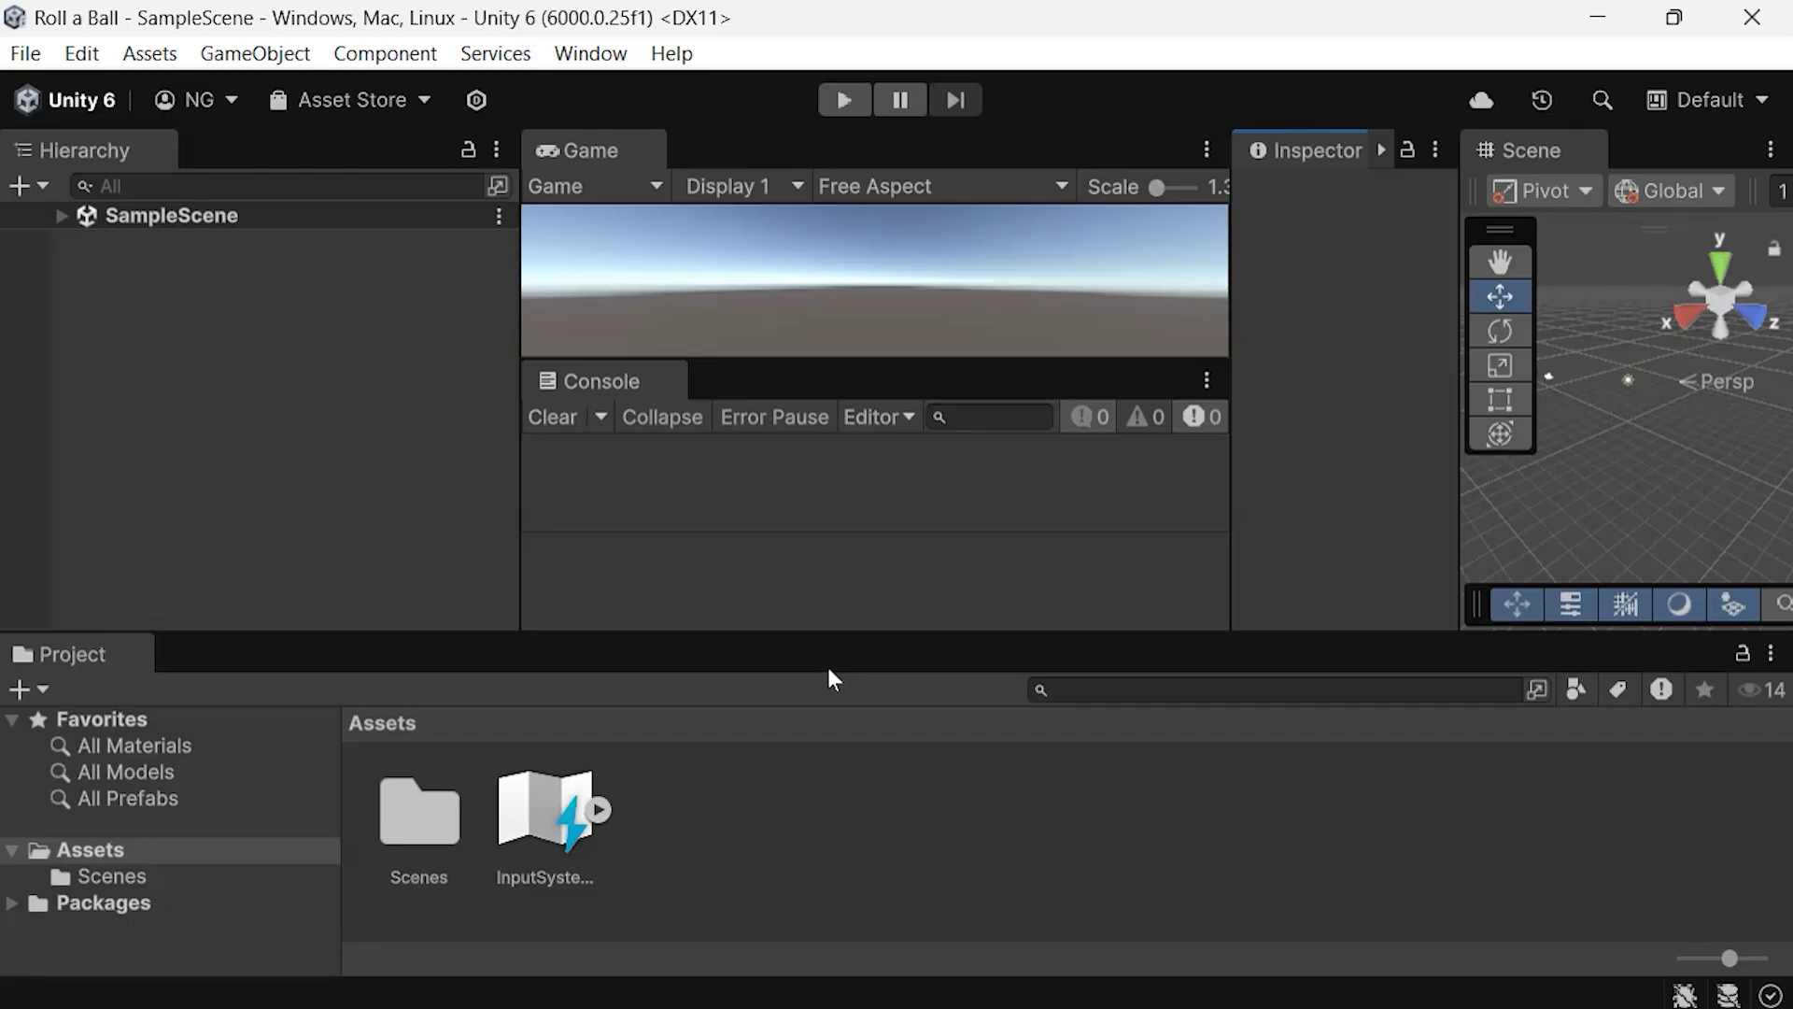
Step: Restore the editor's Default window layout
{"action": "left_click", "coordinate": [588, 54]}
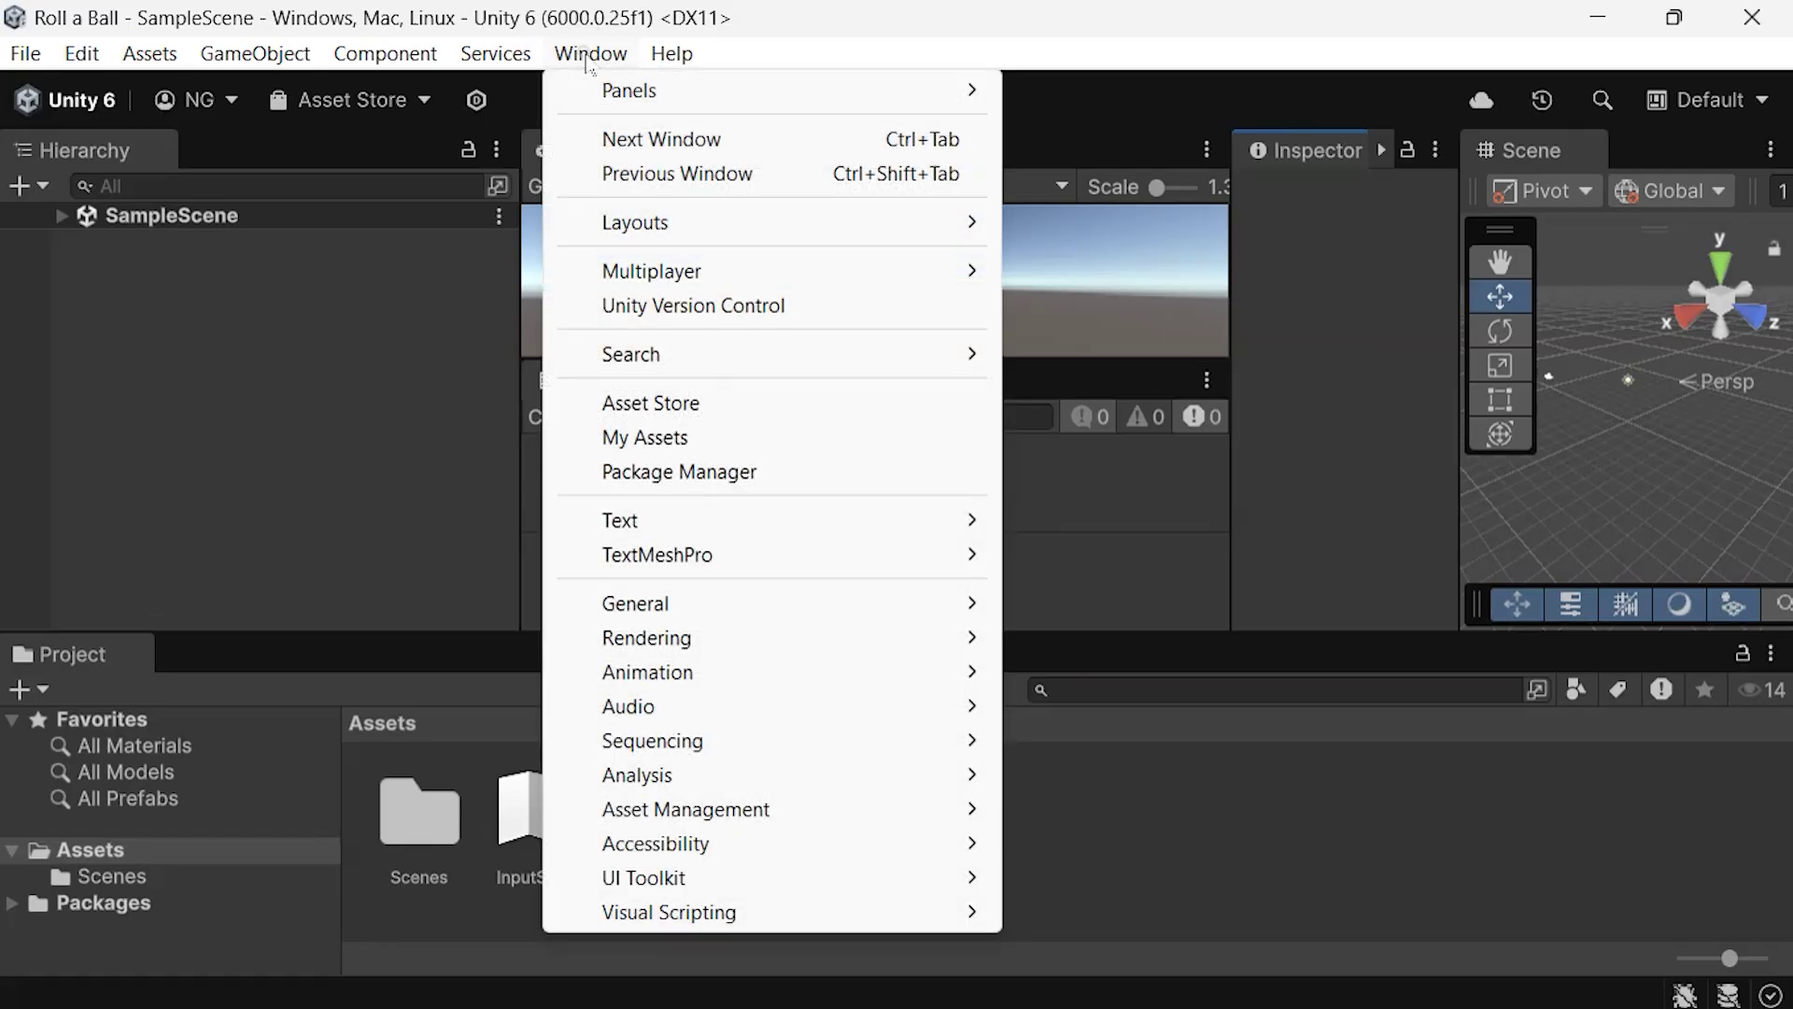
{"action": "mouse_move", "coordinate": [752, 239]}
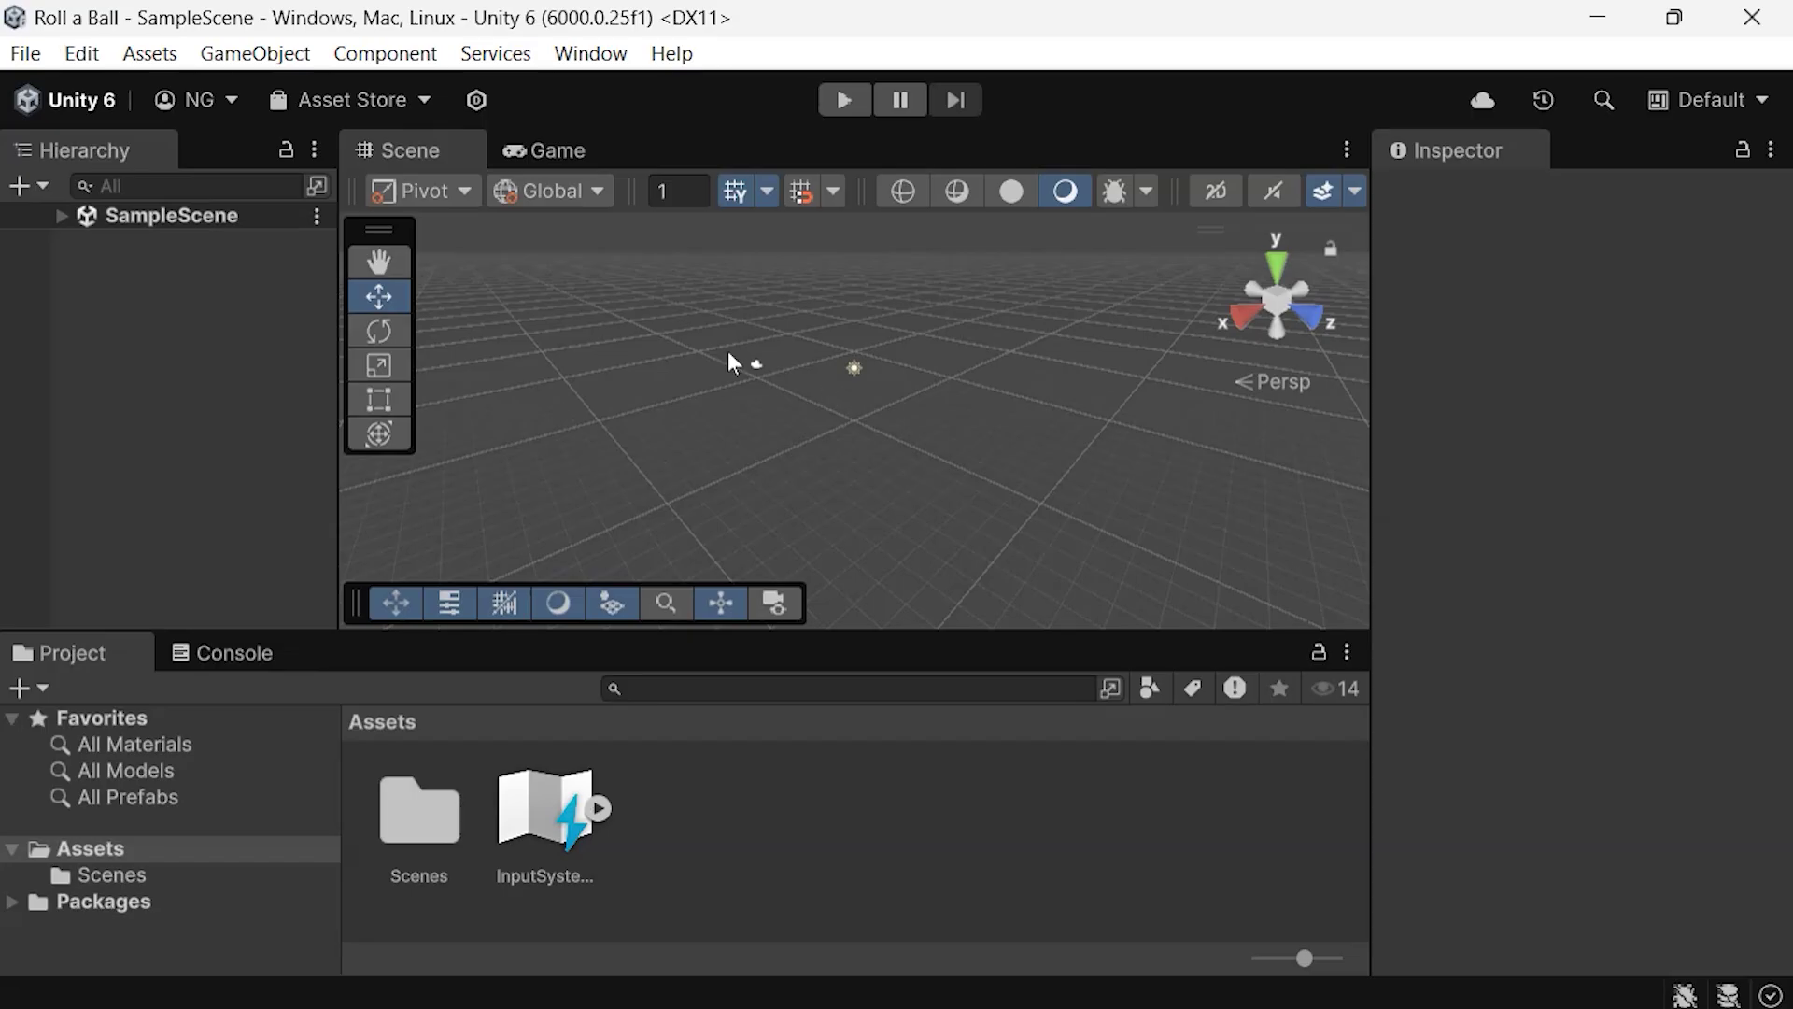
Step: Expand SampleScene and examine the components of the Main Camera and Directional Light
{"action": "left_click", "coordinate": [60, 220]}
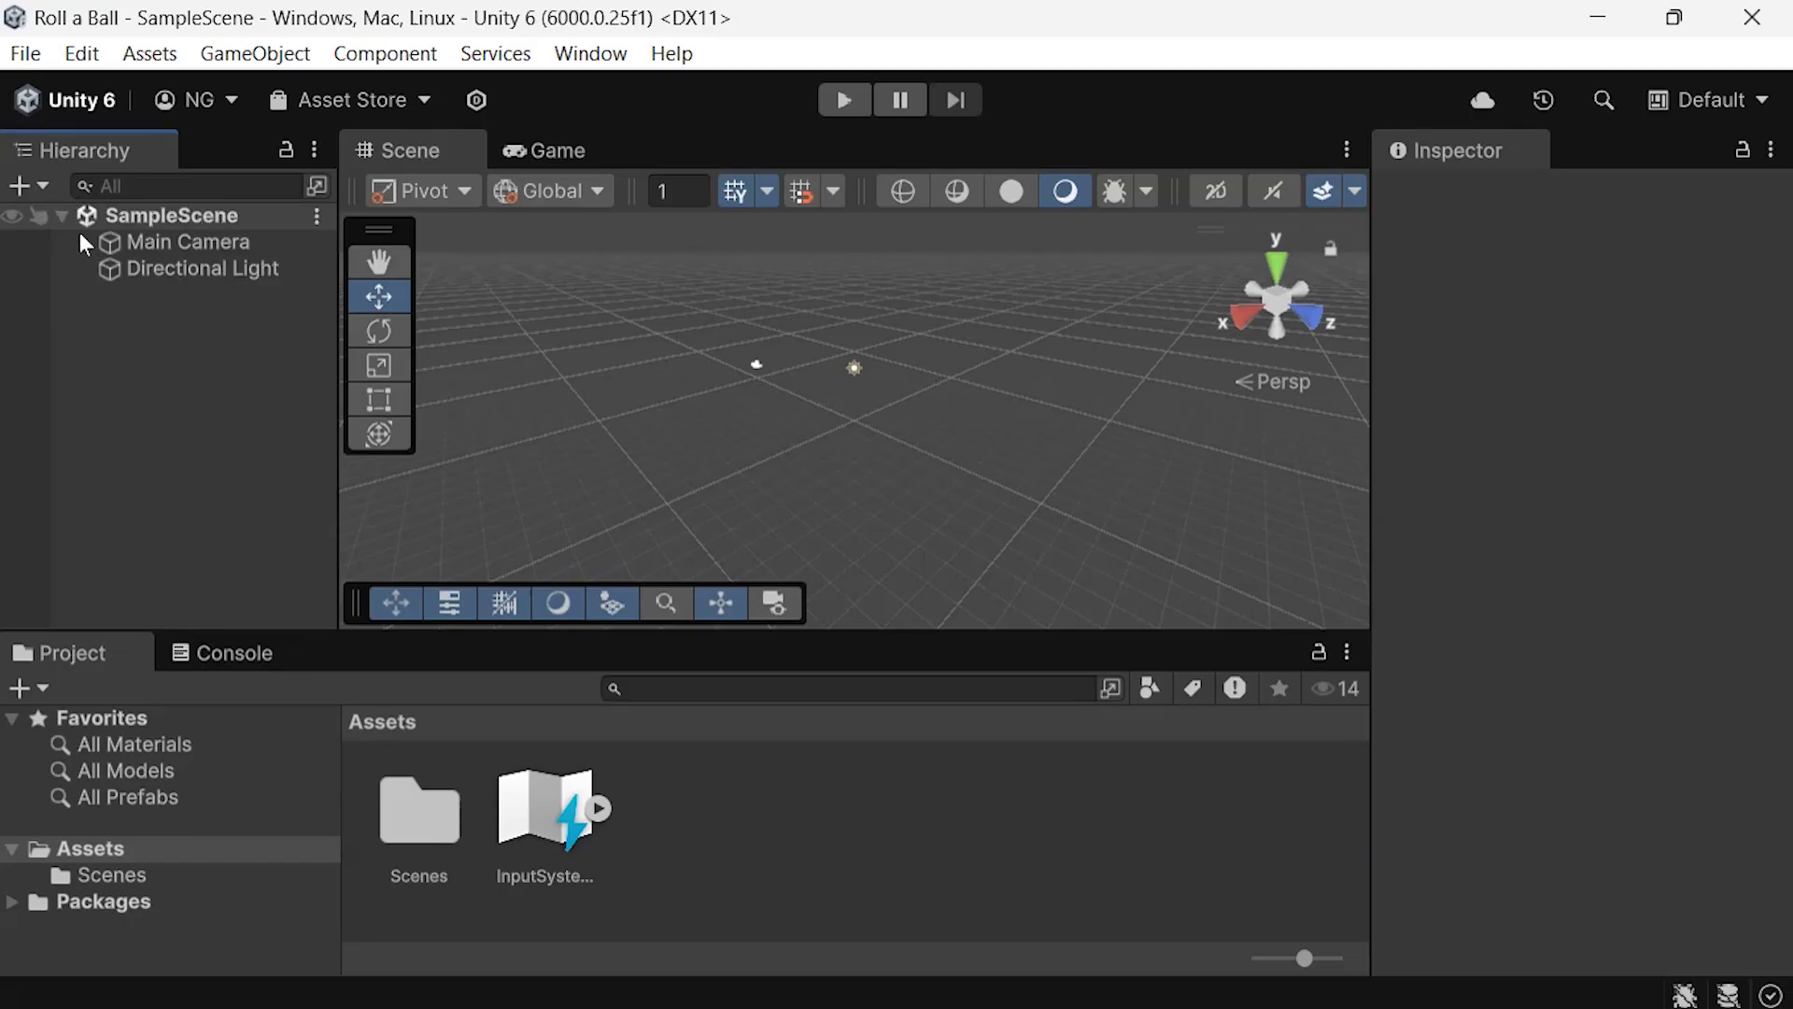
{"action": "left_click", "coordinate": [144, 250]}
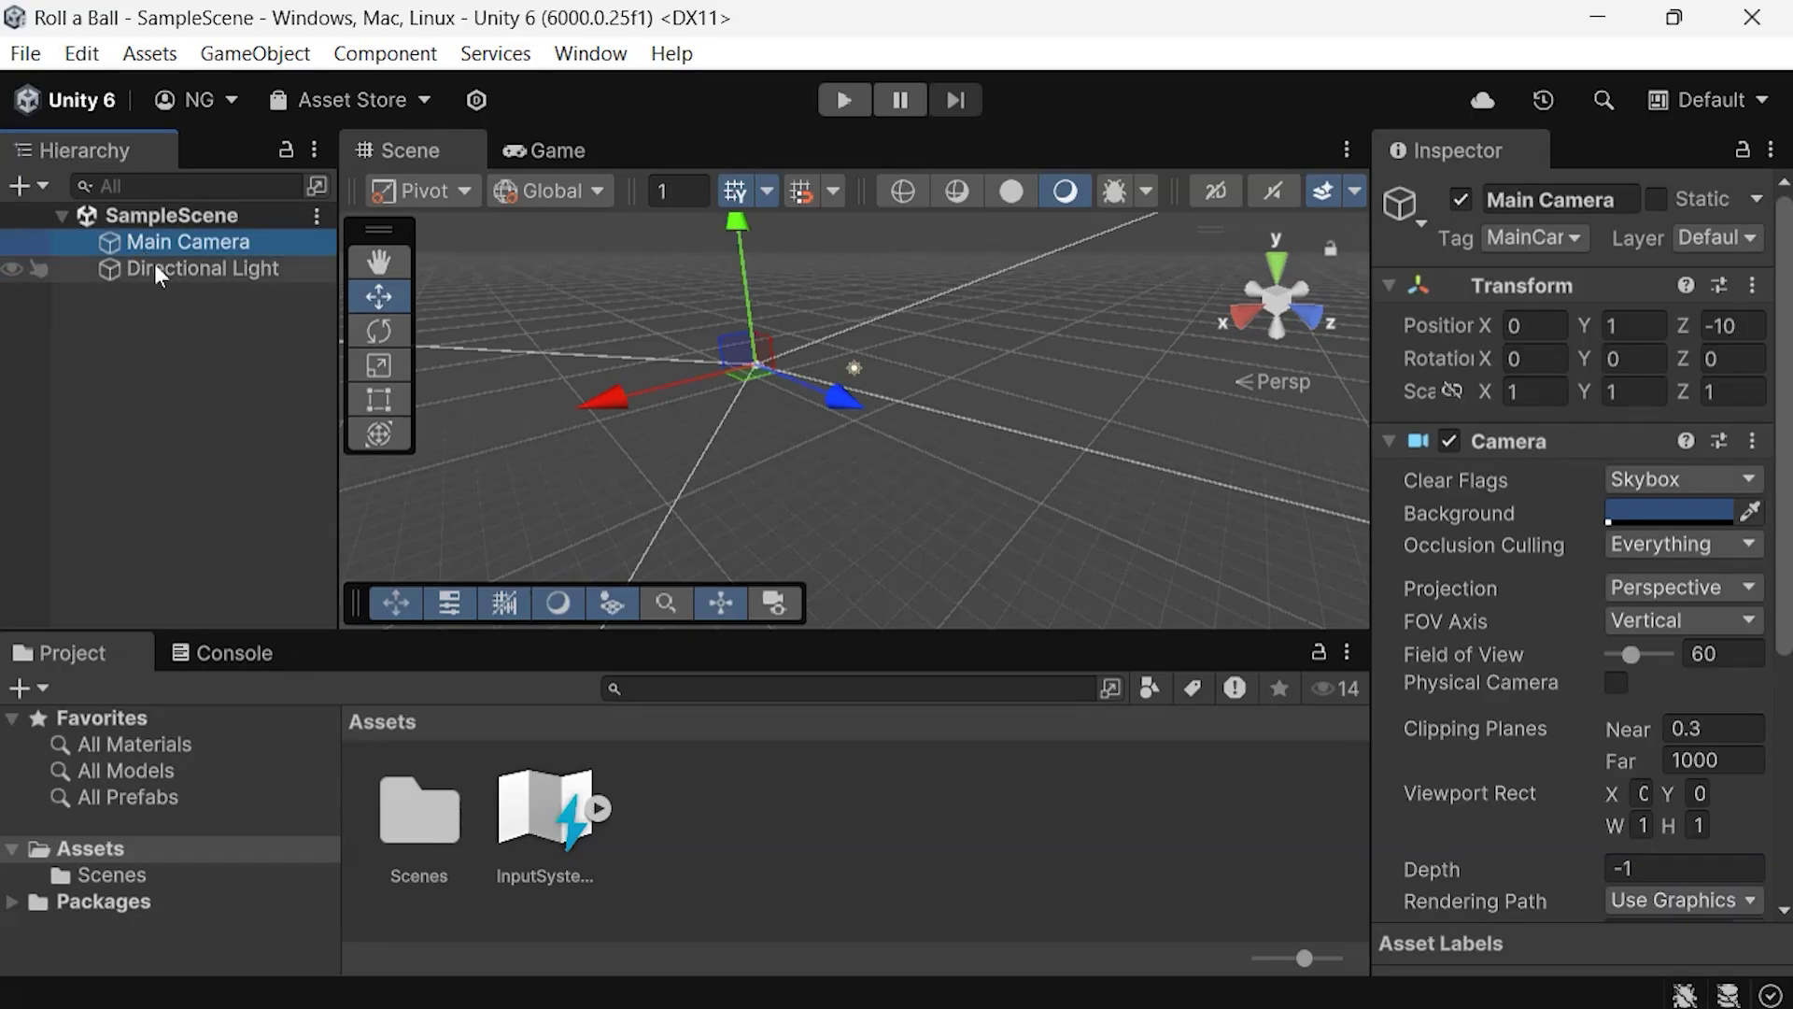
{"action": "left_click", "coordinate": [172, 273]}
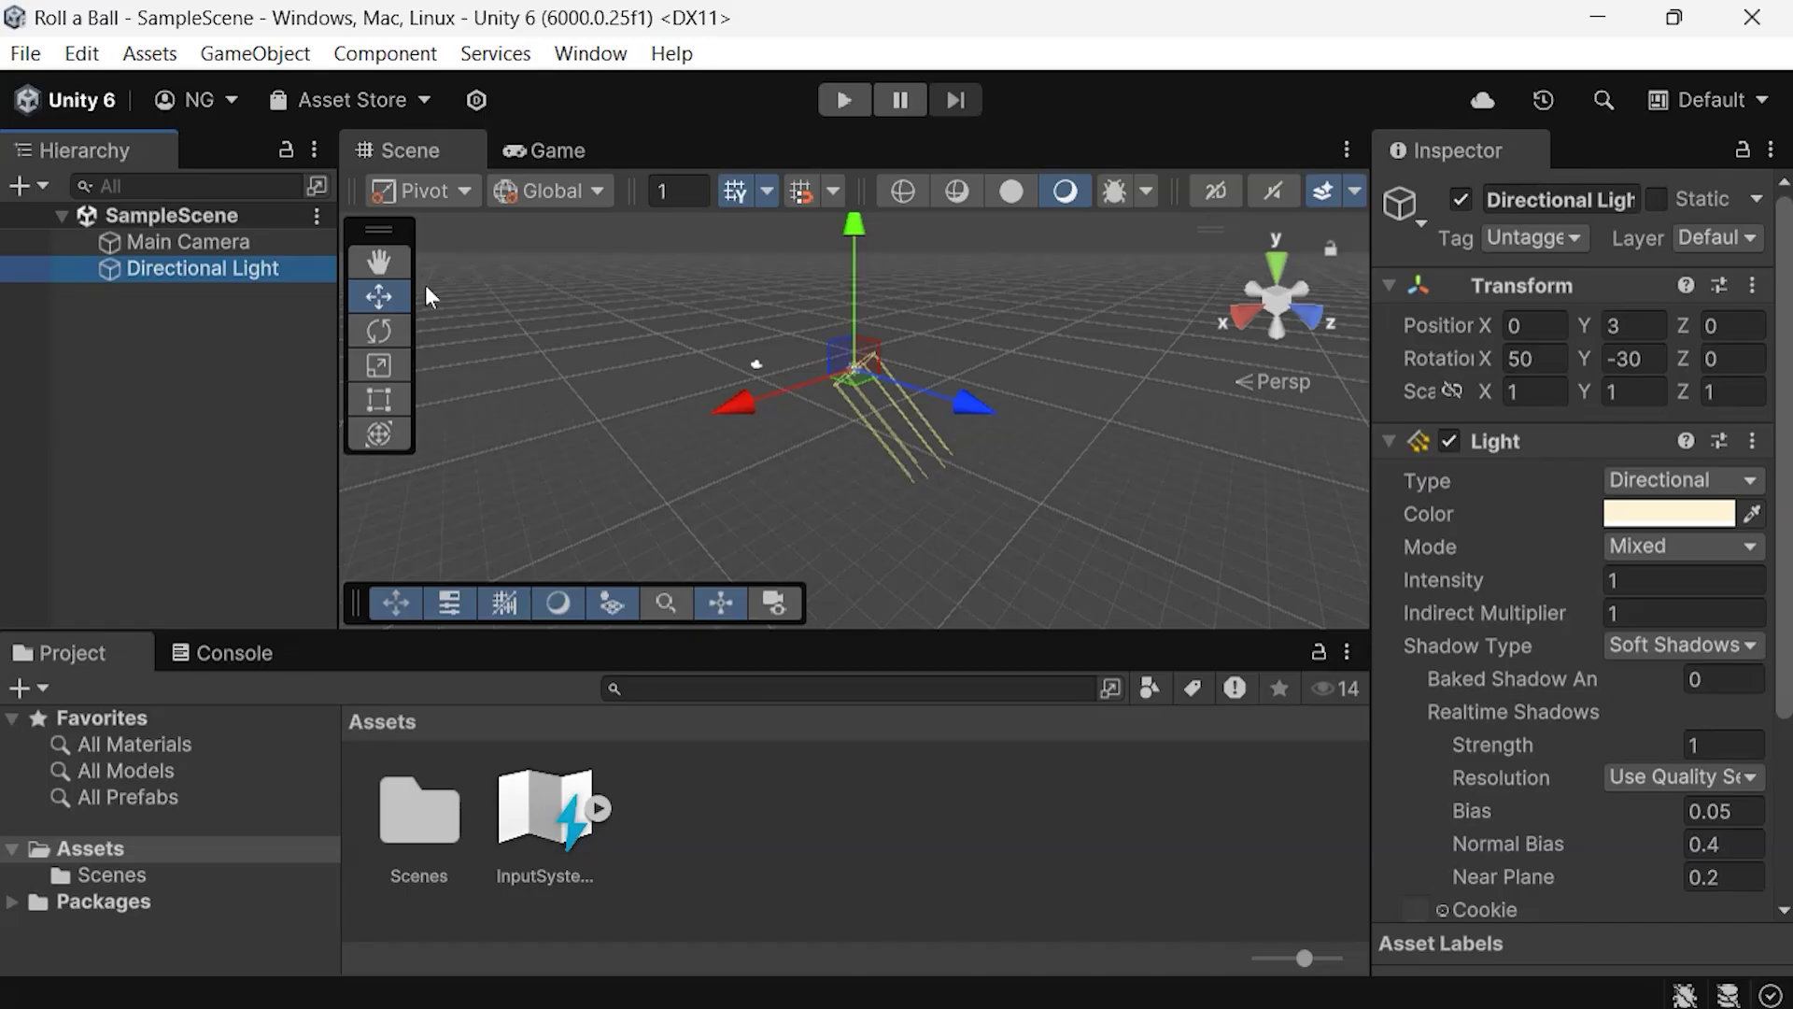
{"action": "left_click", "coordinate": [157, 388]}
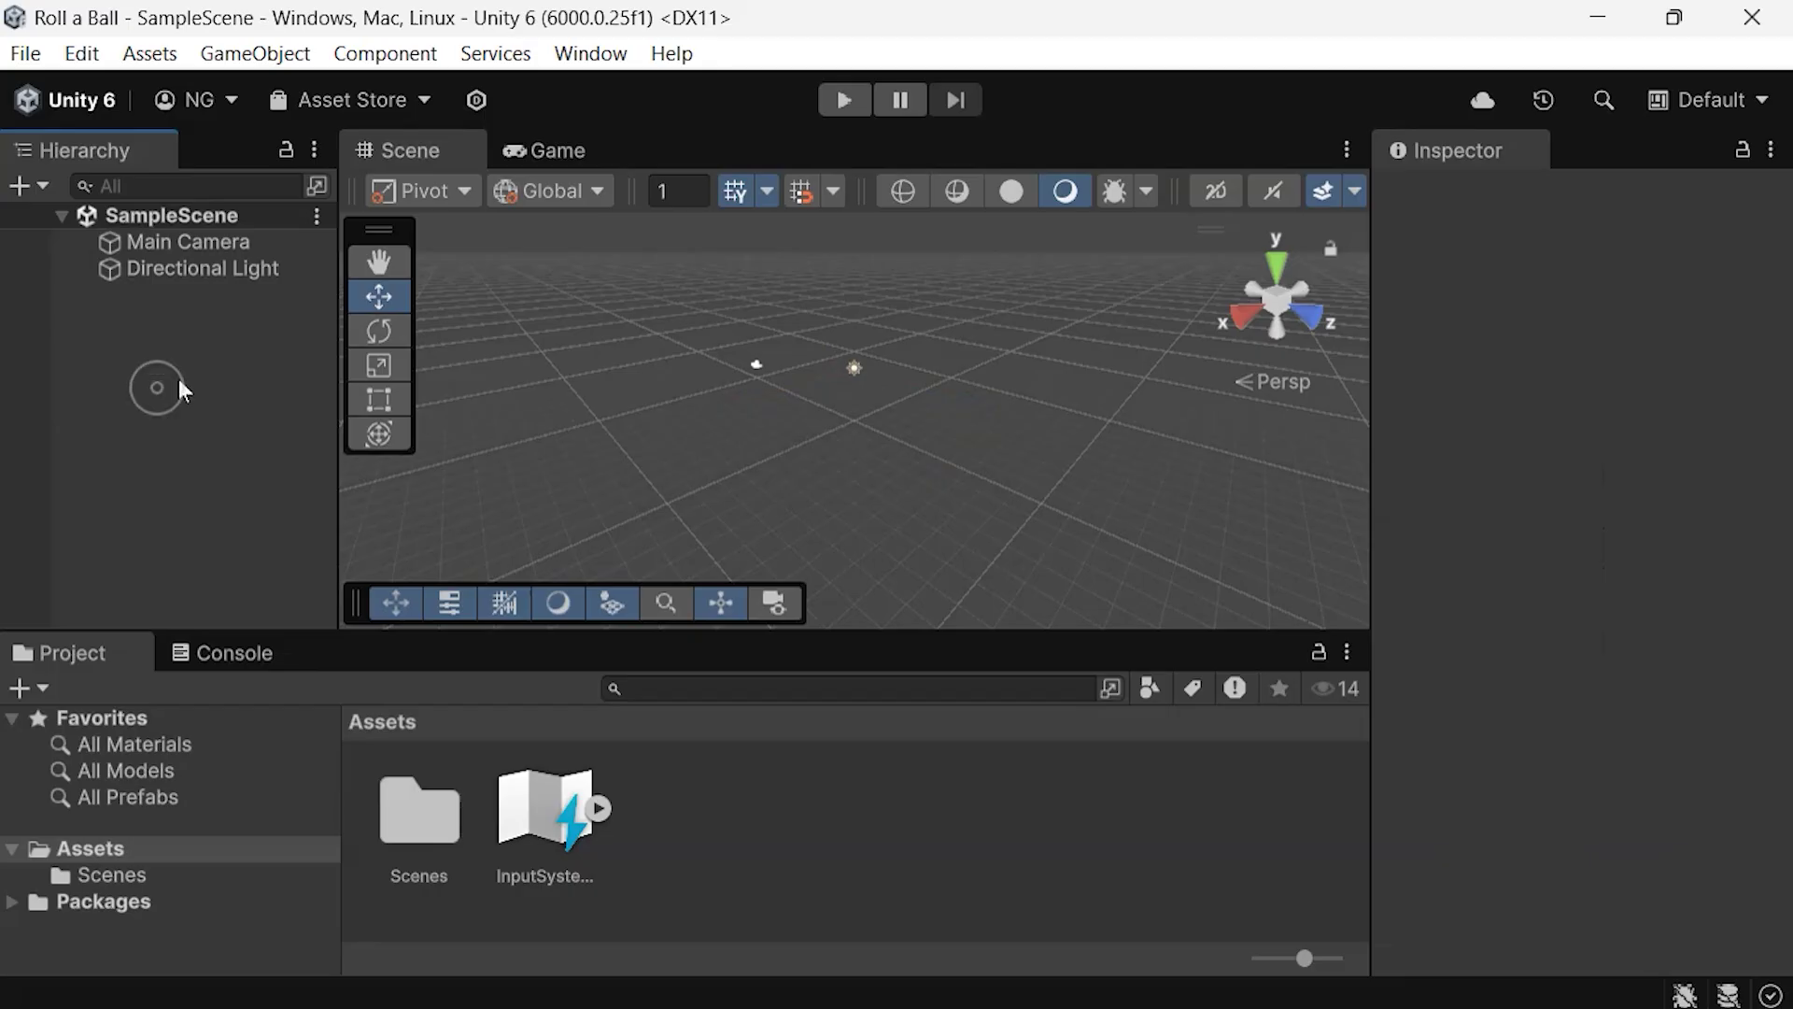
Step: Add a 3D plane to SampleScene and name it Ground
{"action": "right_click", "coordinate": [193, 428]}
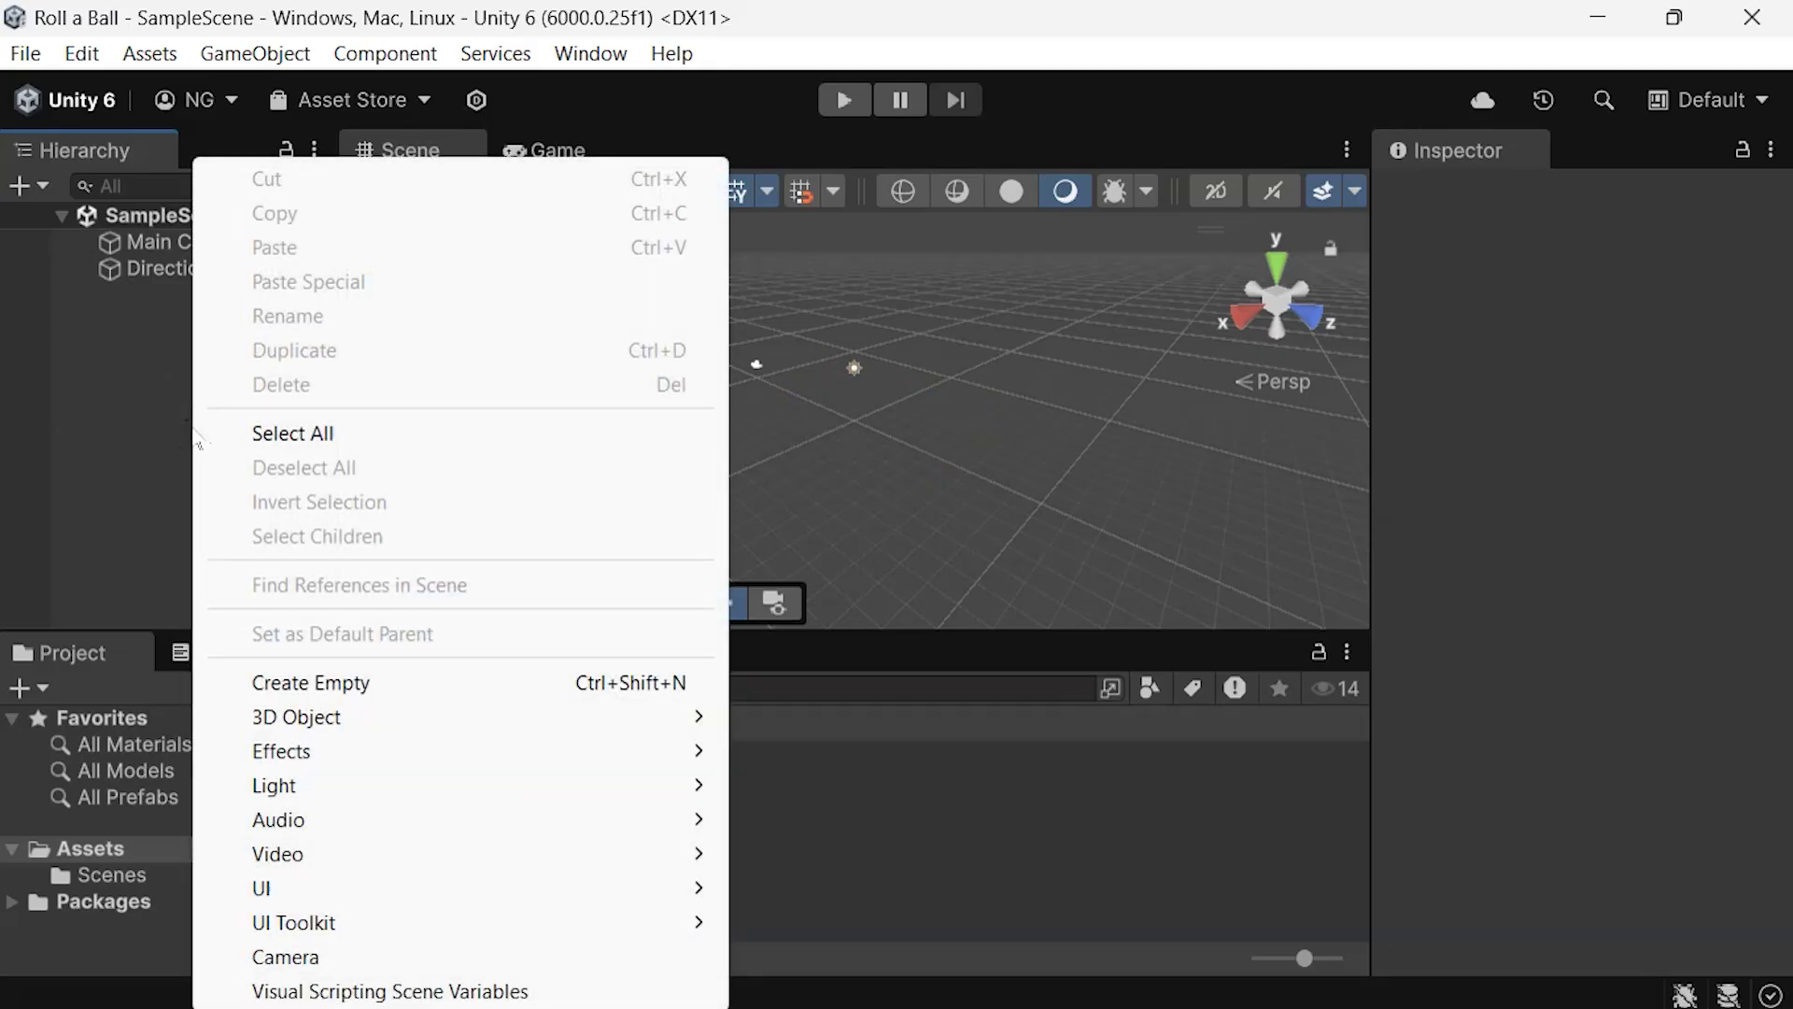
{"action": "mouse_move", "coordinate": [400, 712]}
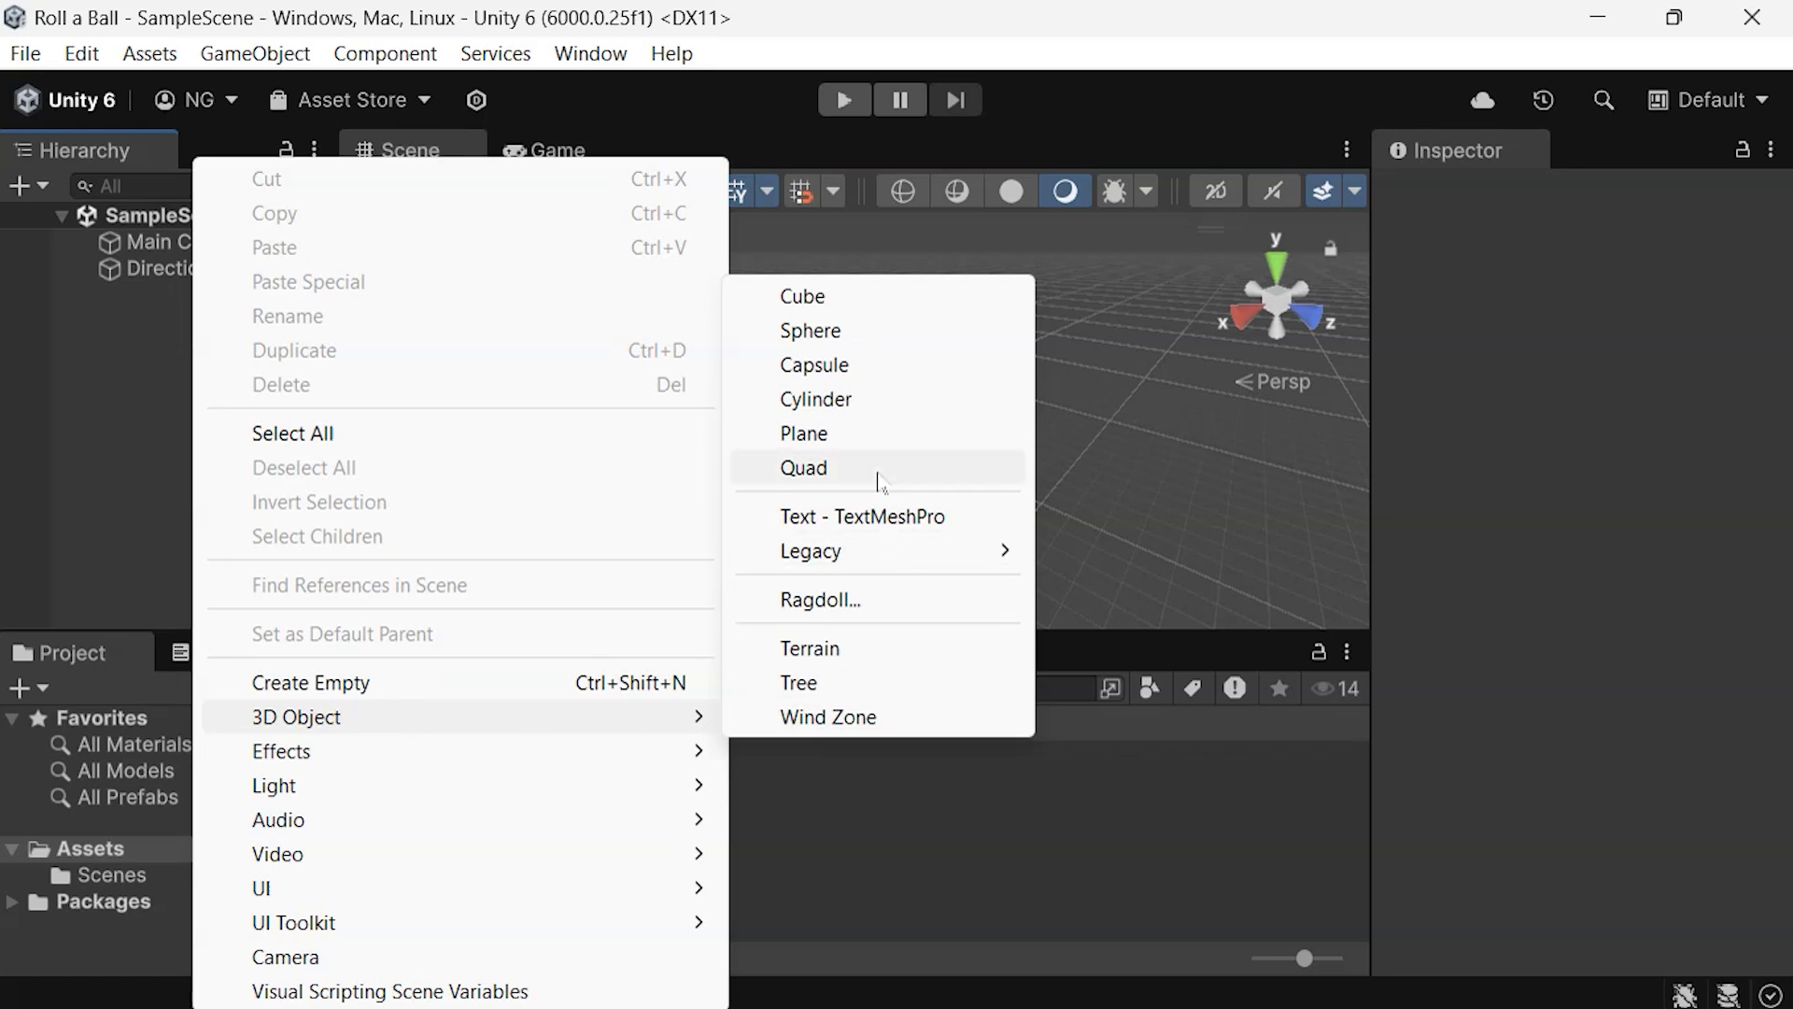
{"action": "left_click", "coordinate": [827, 435]}
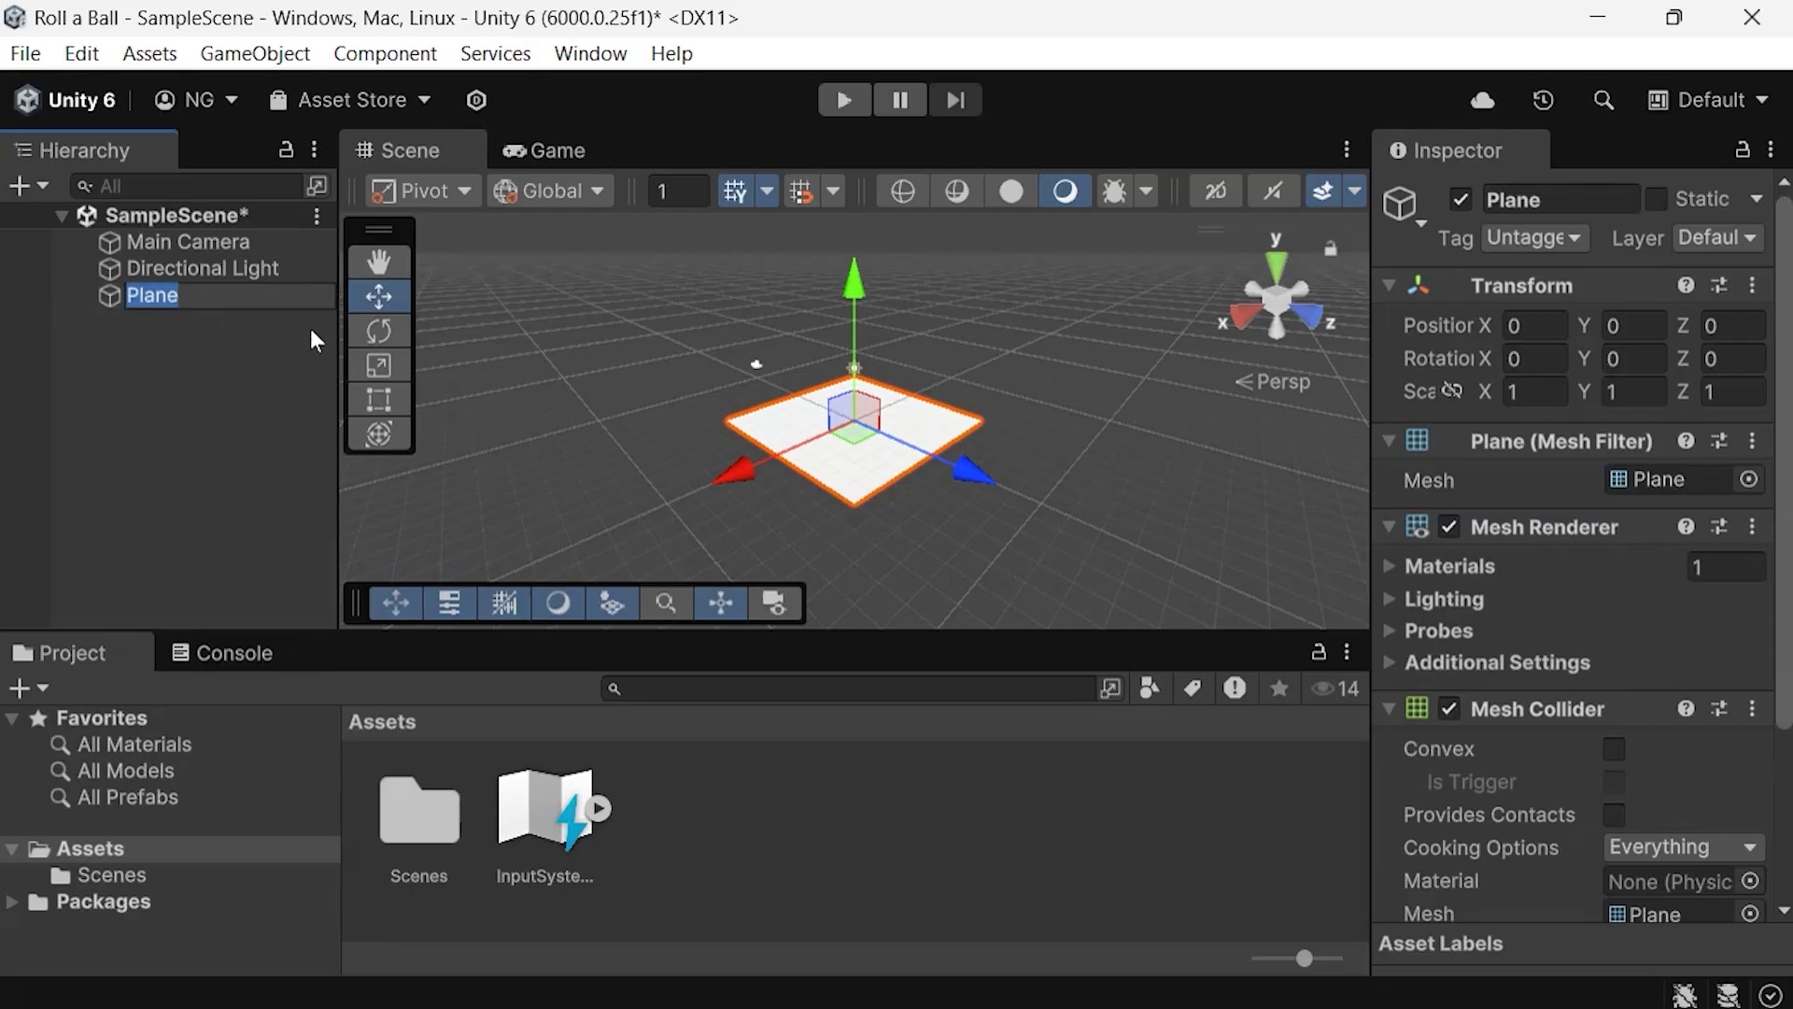
{"action": "type", "text": "G"}
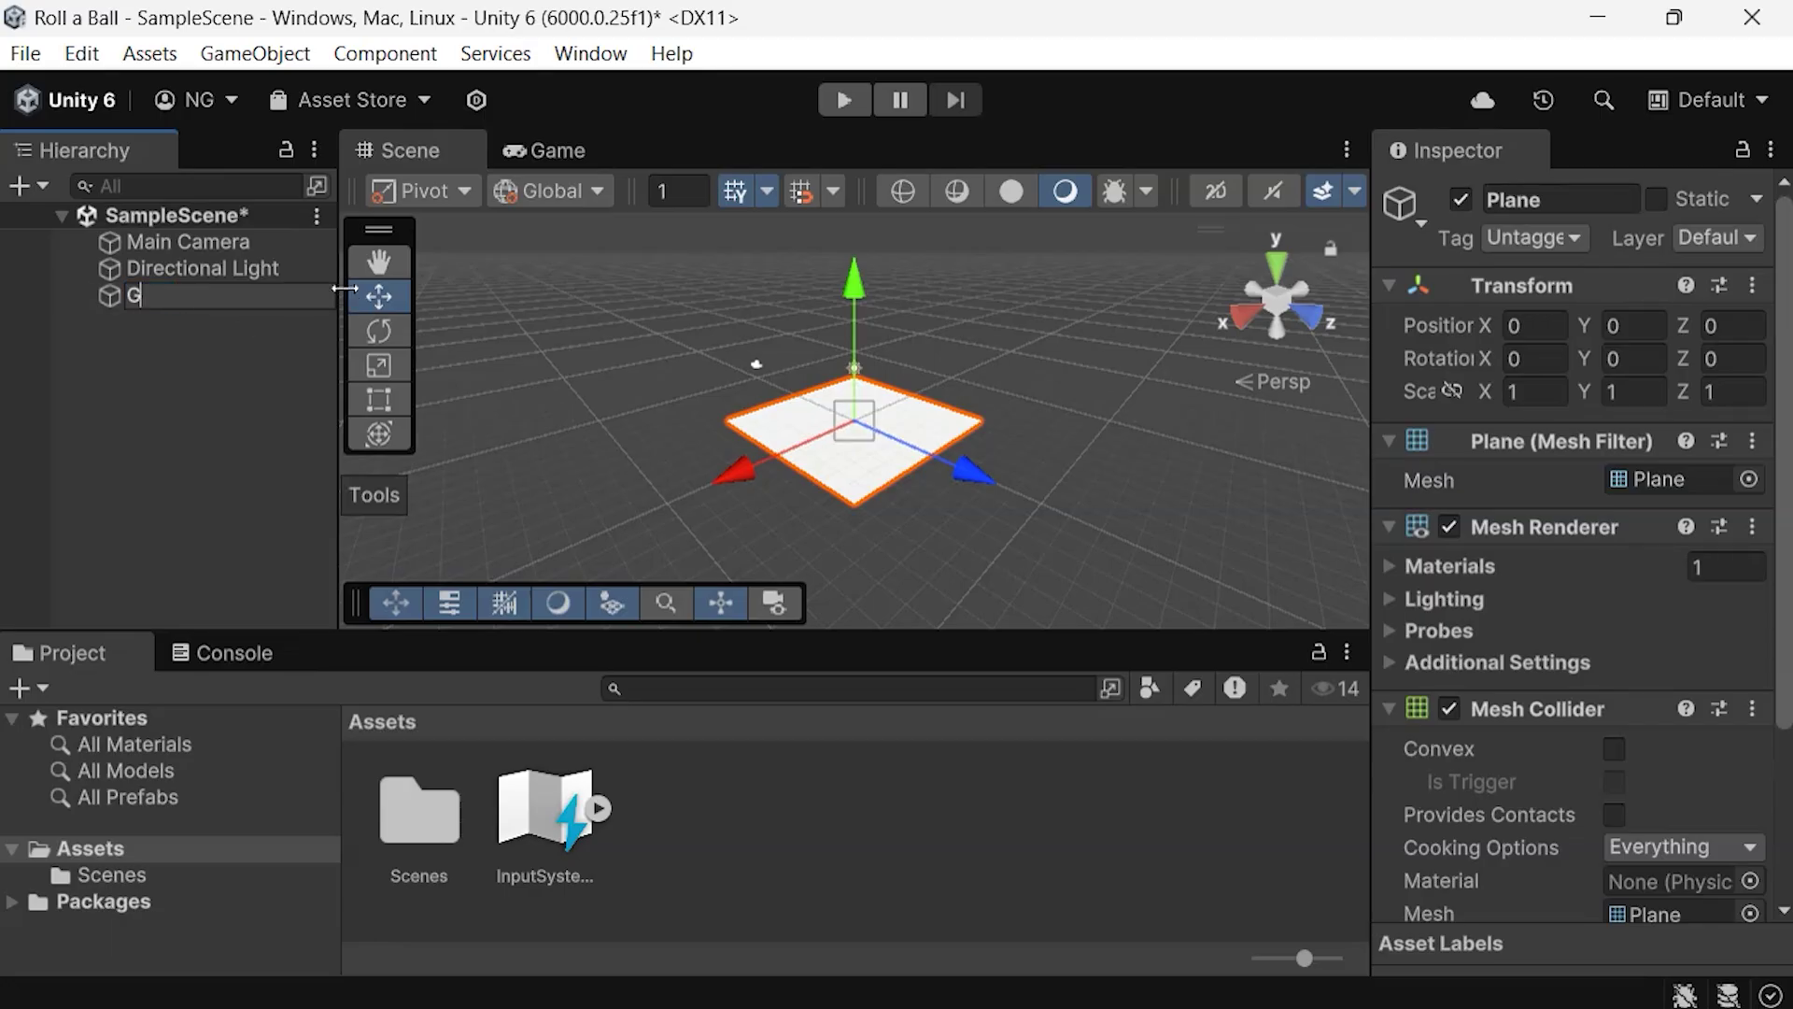
{"action": "type", "text": "round"}
{"action": "key", "text": "Return"}
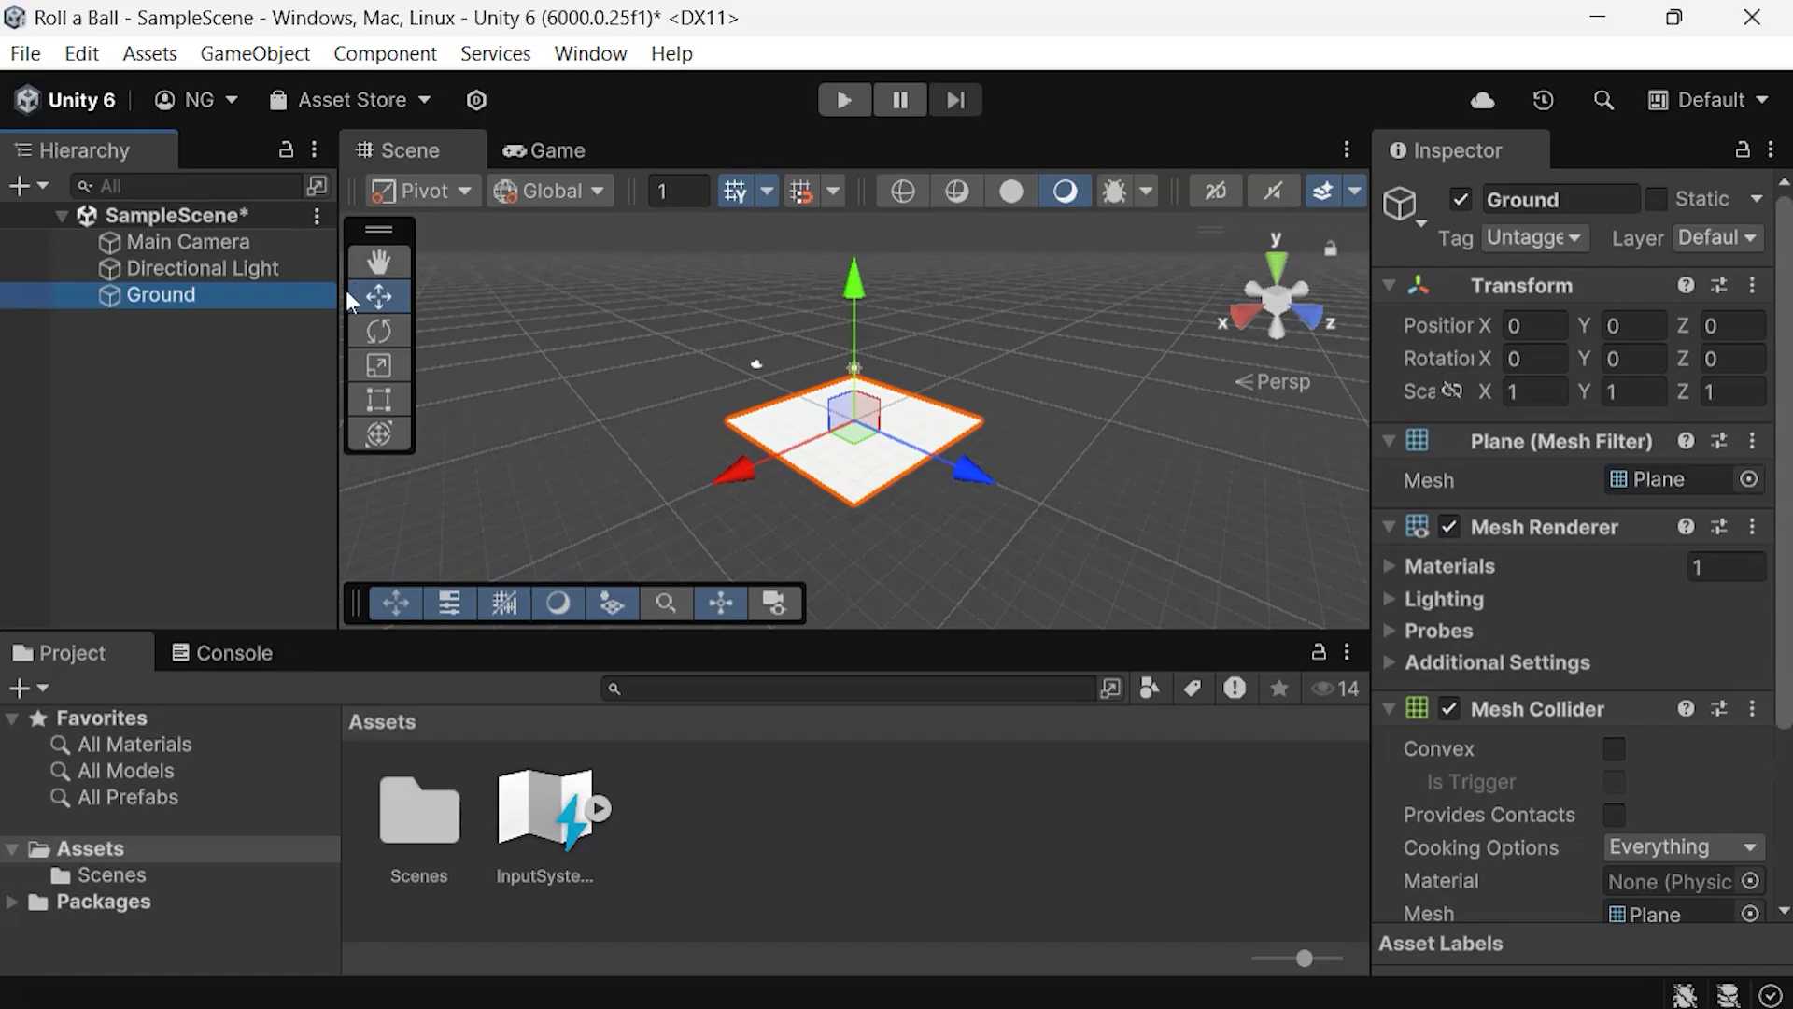
Step: Frame the Ground plane in the Scene view and examine it by zooming, panning and rotating the view
{"action": "double_click", "coordinate": [188, 291]}
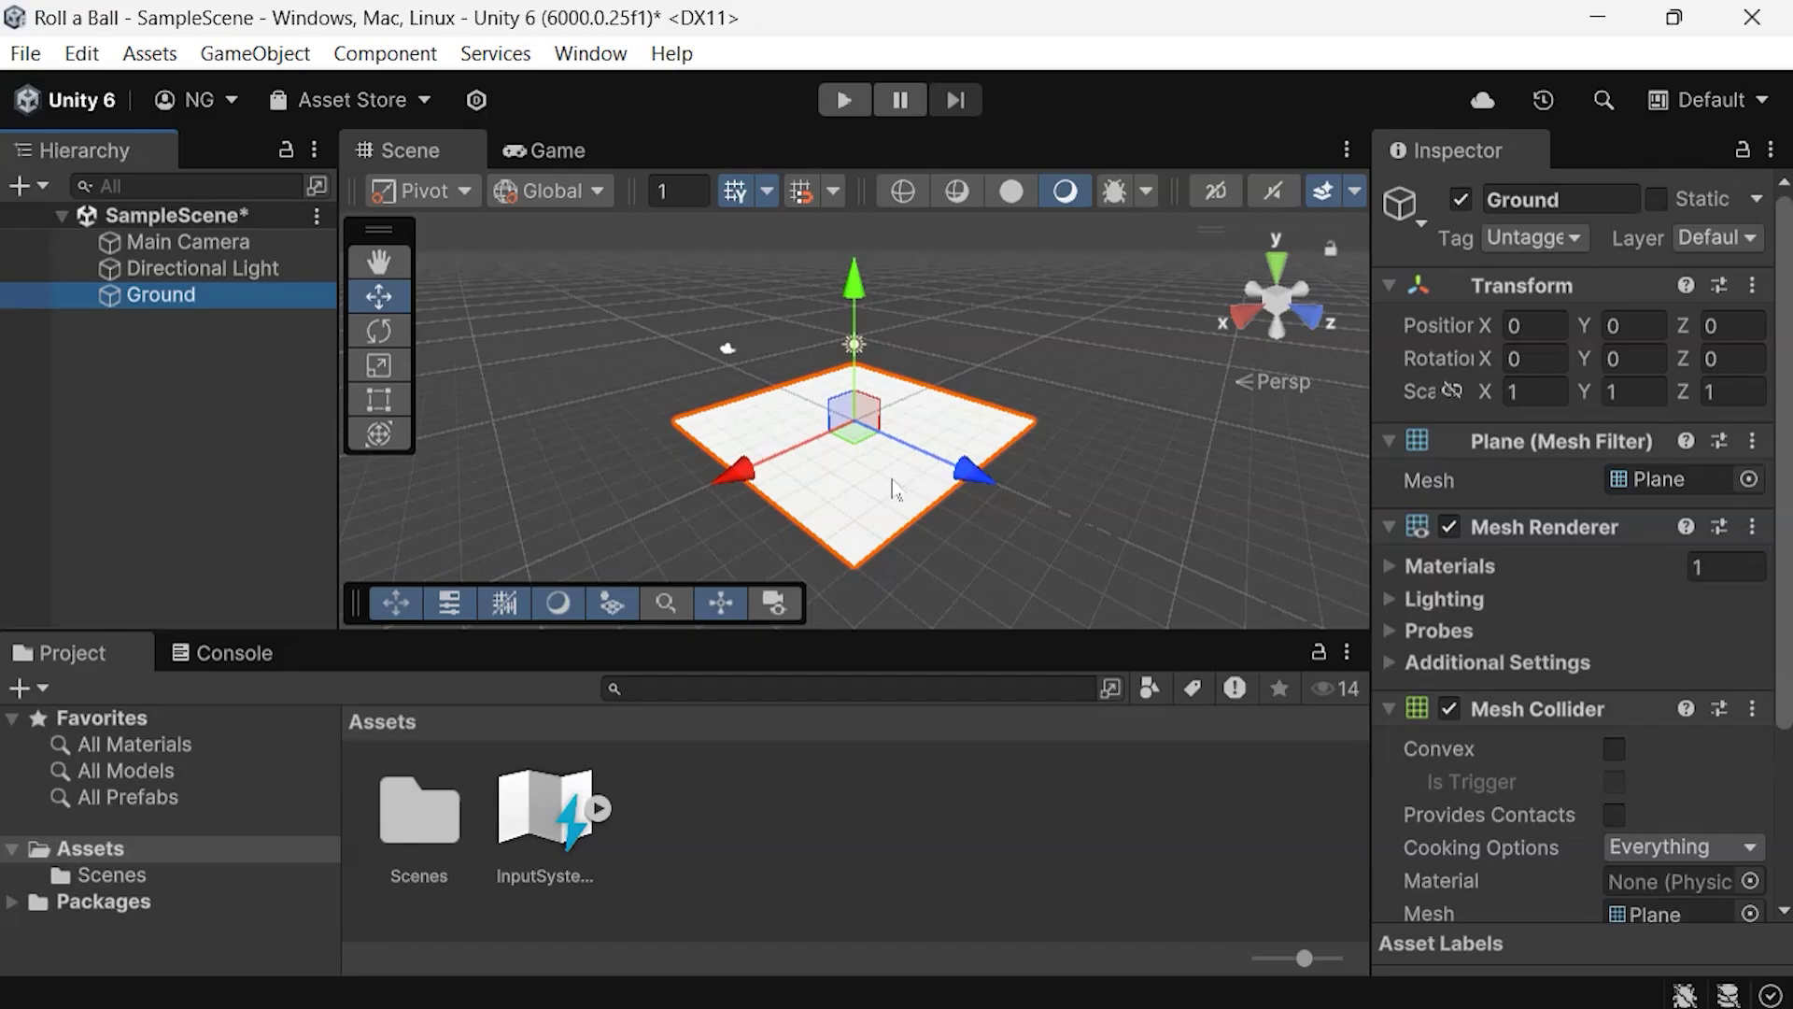
{"action": "scroll", "coordinate": [679, 404], "scroll_direction": "up", "scroll_amount": 5}
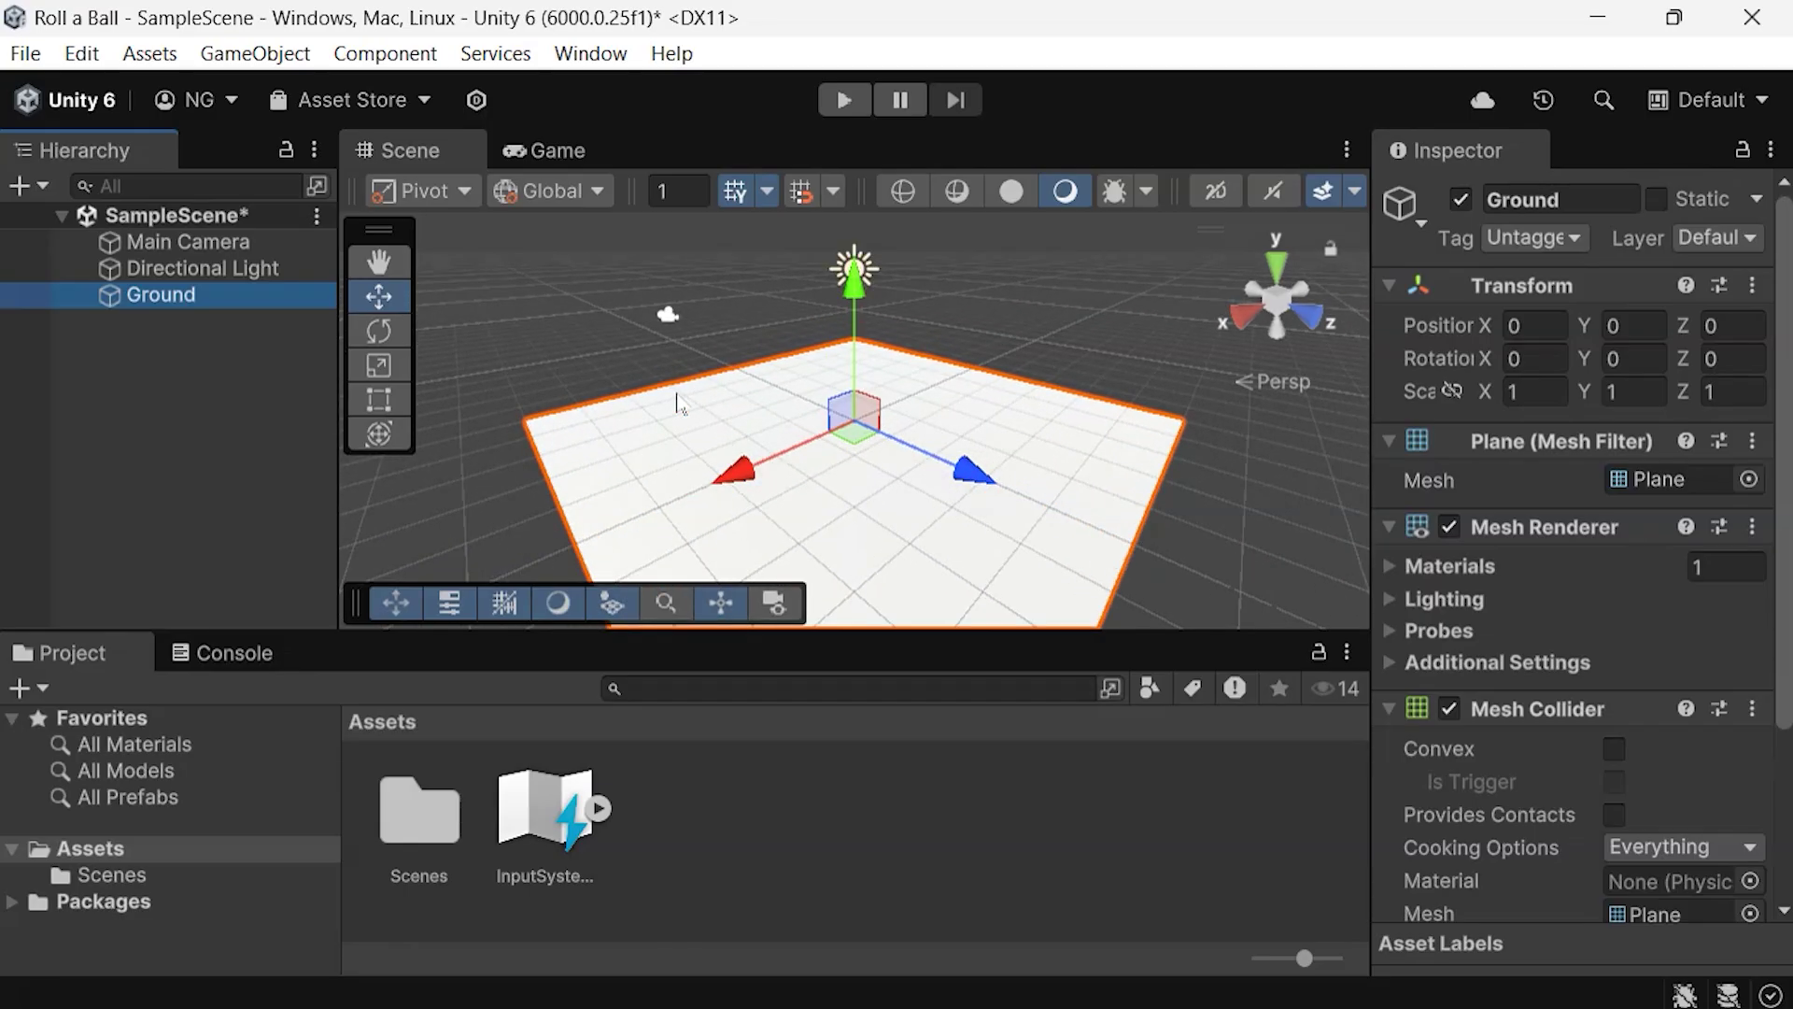
{"action": "scroll", "coordinate": [669, 434], "scroll_direction": "down", "scroll_amount": 2}
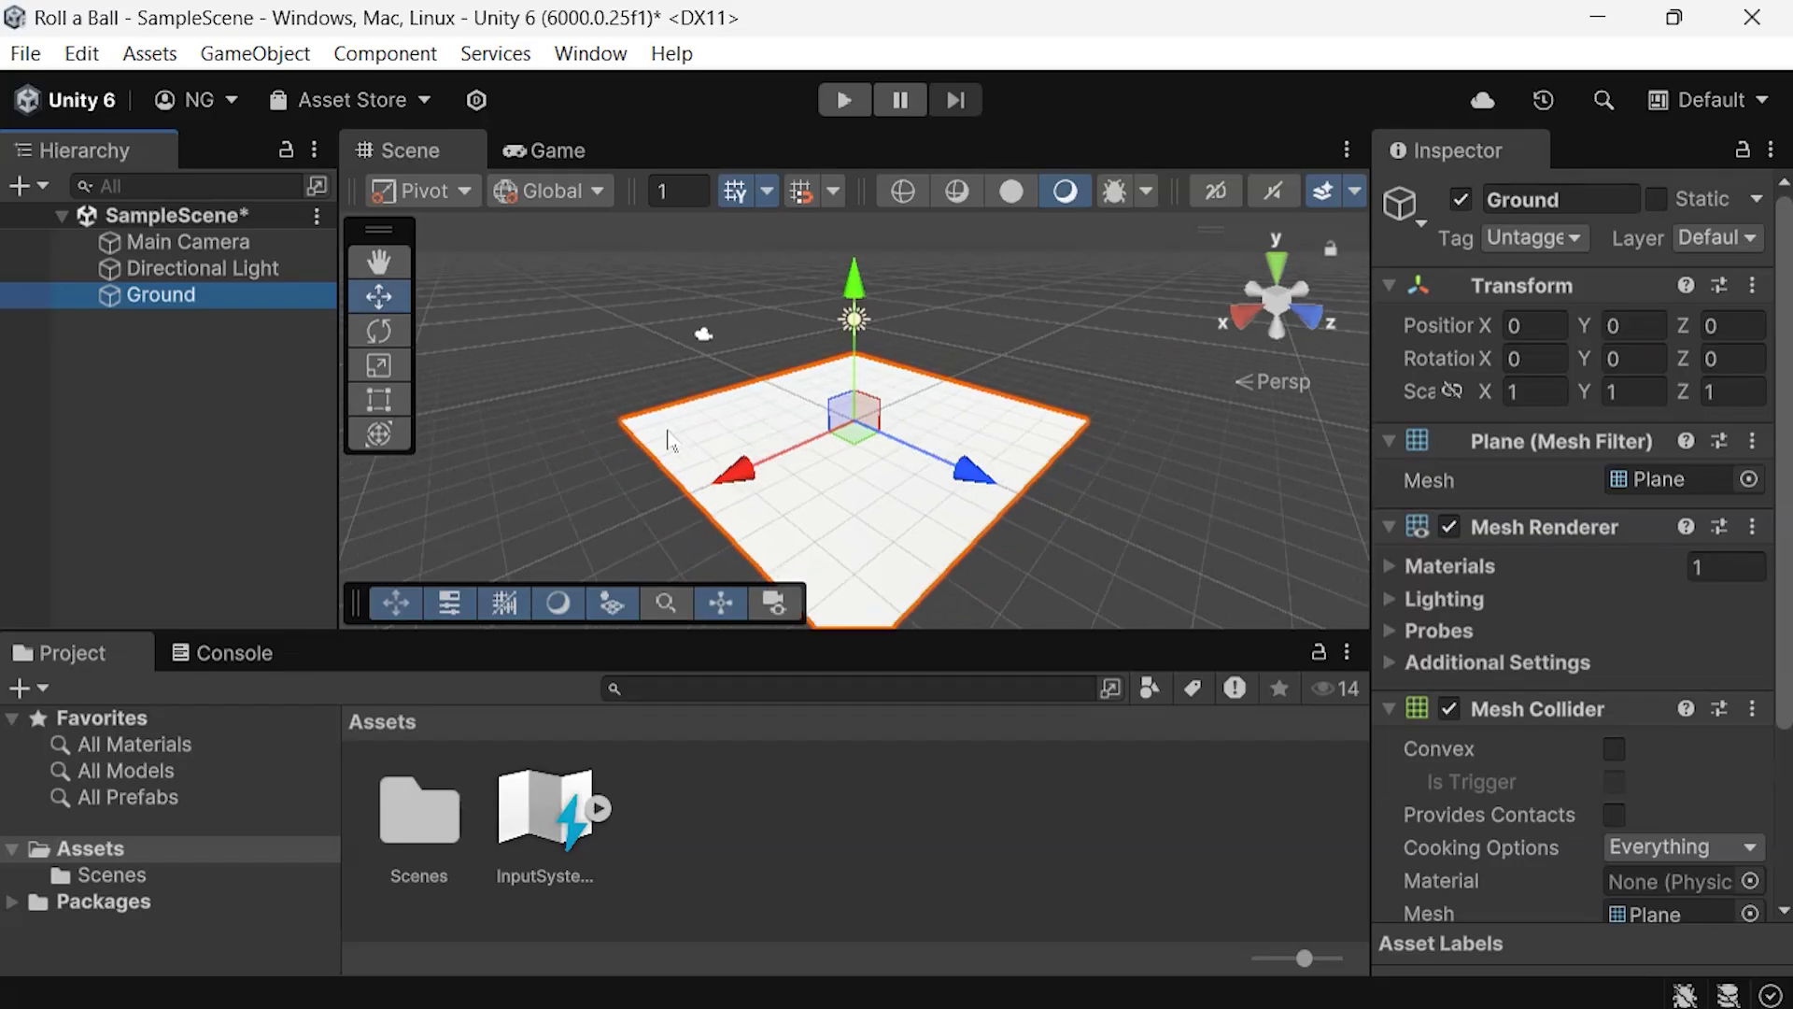
{"action": "left_click", "coordinate": [574, 440]}
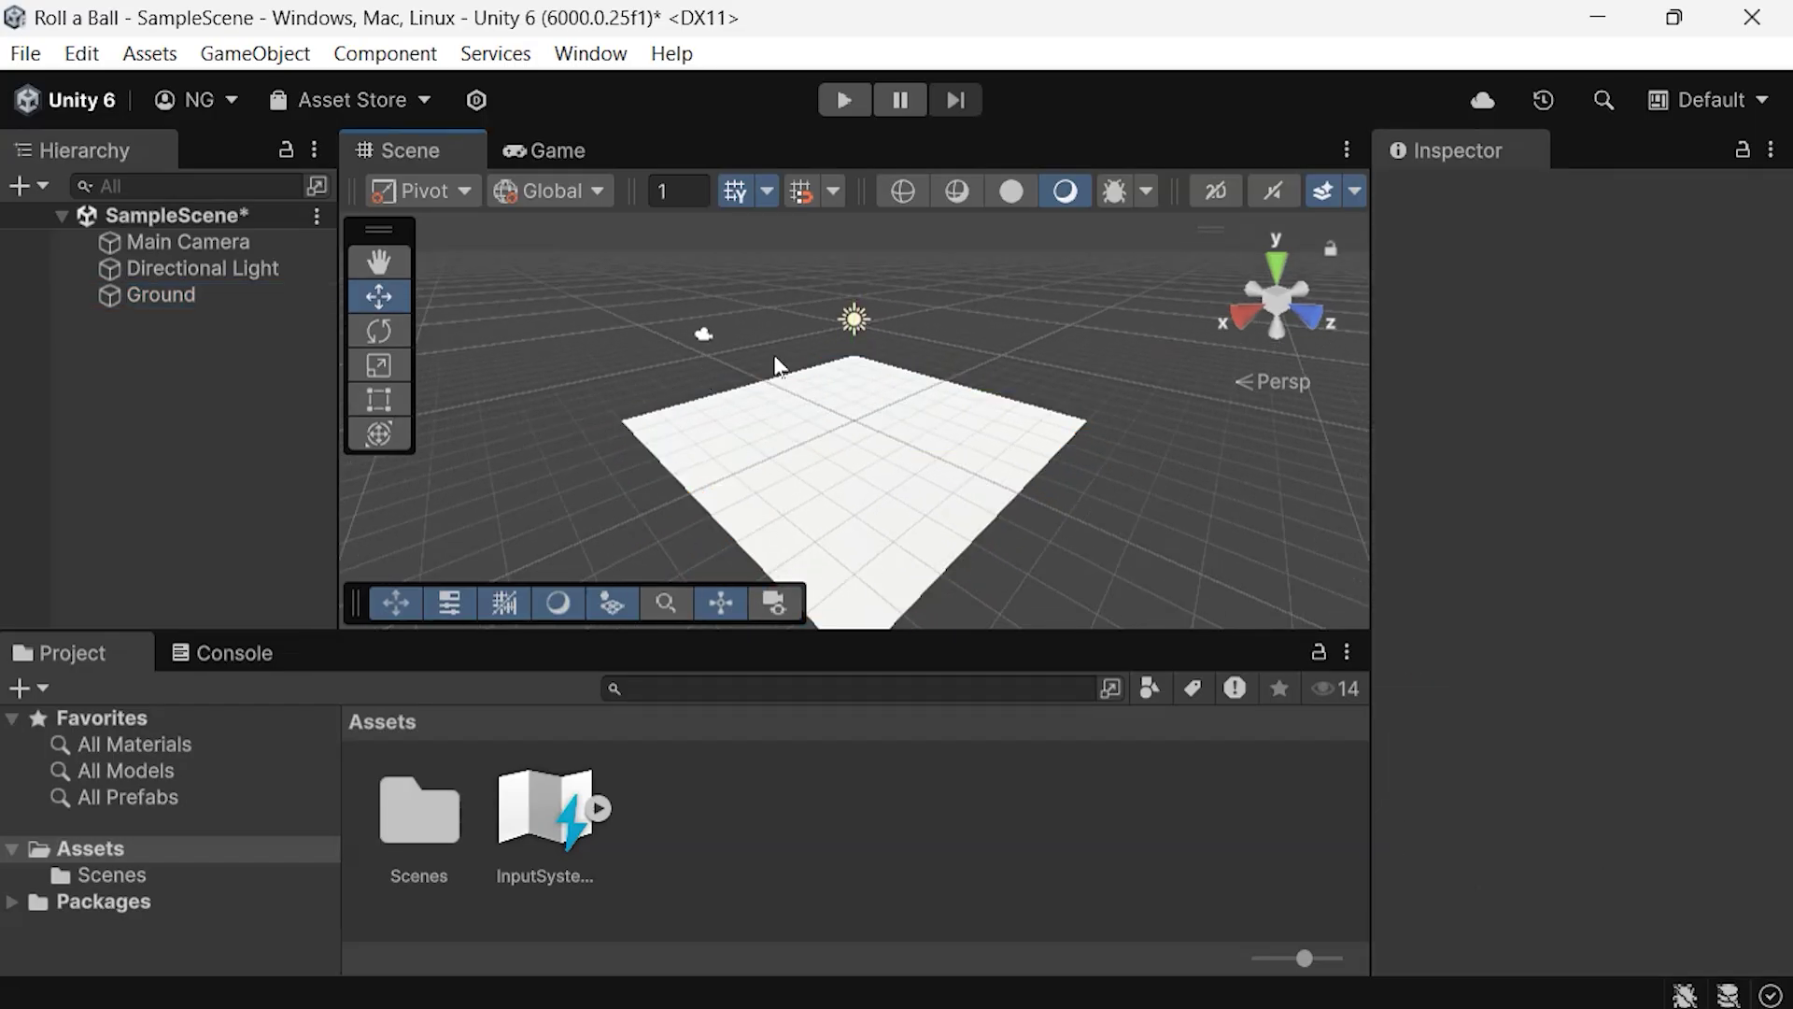
{"action": "middle_click_drag", "start_coordinate": [780, 370], "coordinate": [753, 322]}
{"action": "right_click_drag", "start_coordinate": [753, 322], "coordinate": [767, 486]}
{"action": "scroll", "coordinate": [767, 486], "scroll_direction": "down", "scroll_amount": 3}
{"action": "middle_click_drag", "start_coordinate": [762, 488], "coordinate": [825, 404]}
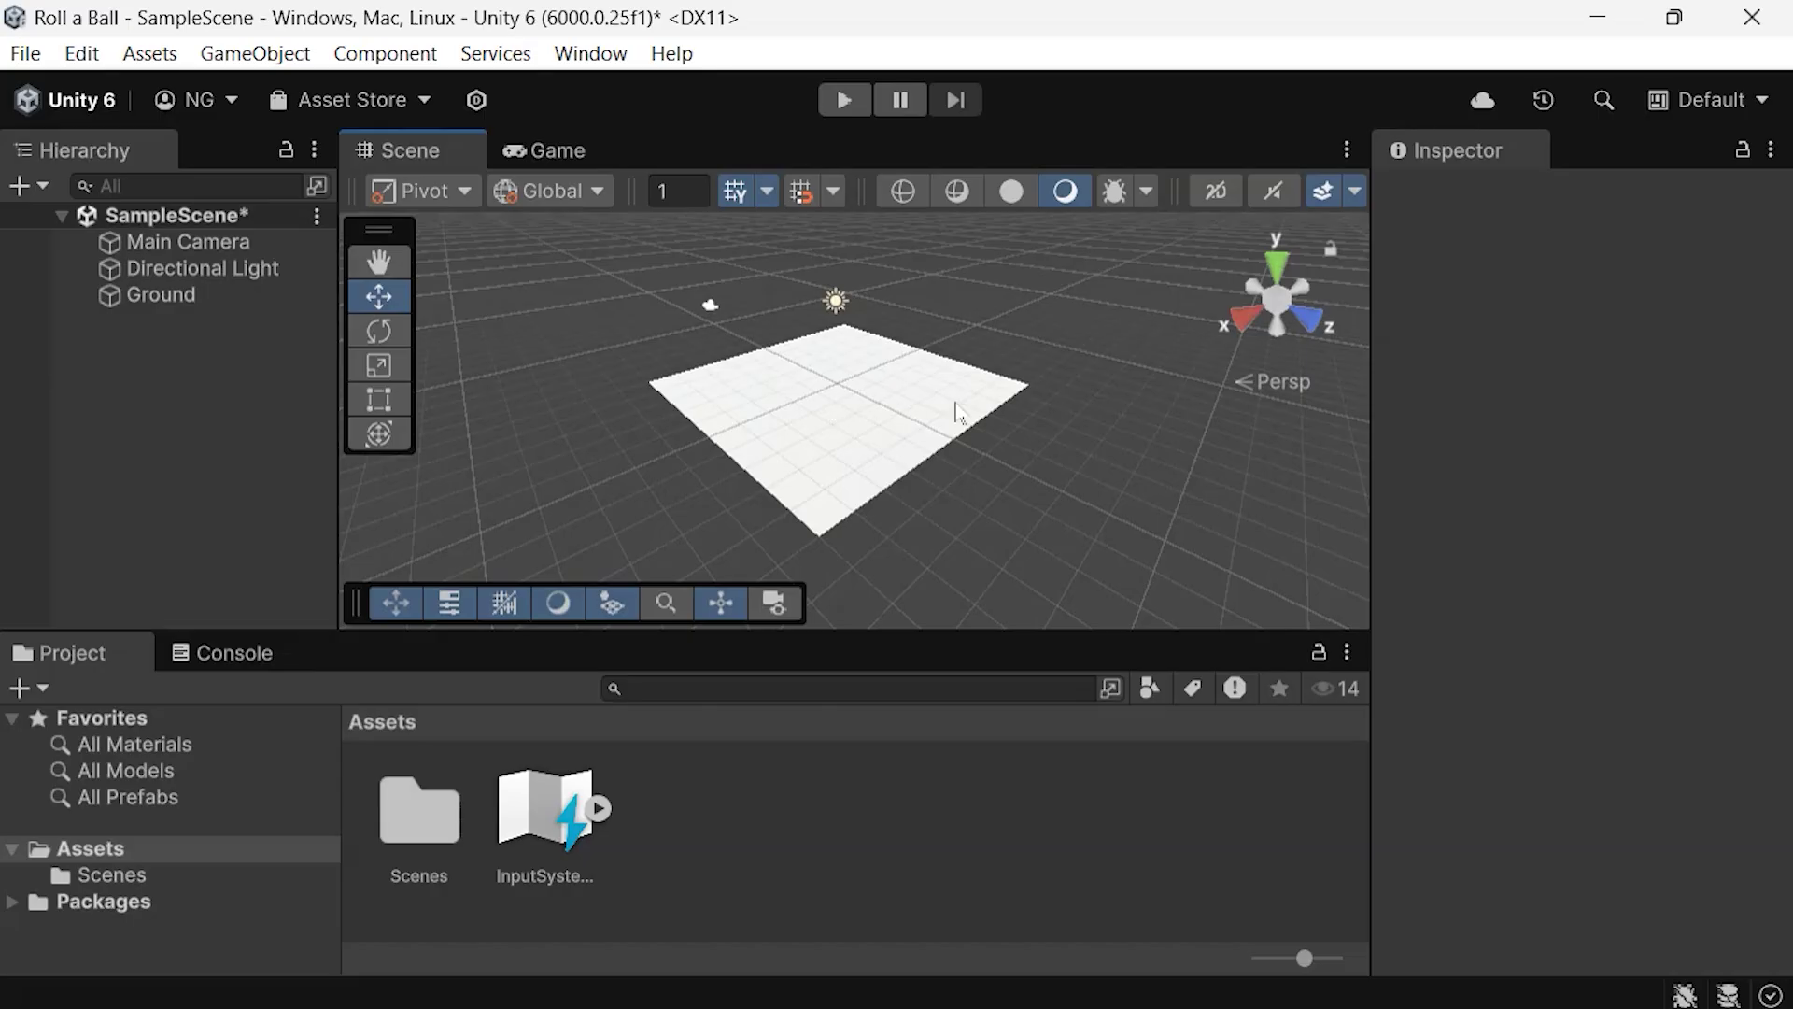
Step: Try moving Ground to about X -2.99, Y 1.96, Z -0.7, and reset its Transform
{"action": "left_click", "coordinate": [179, 297]}
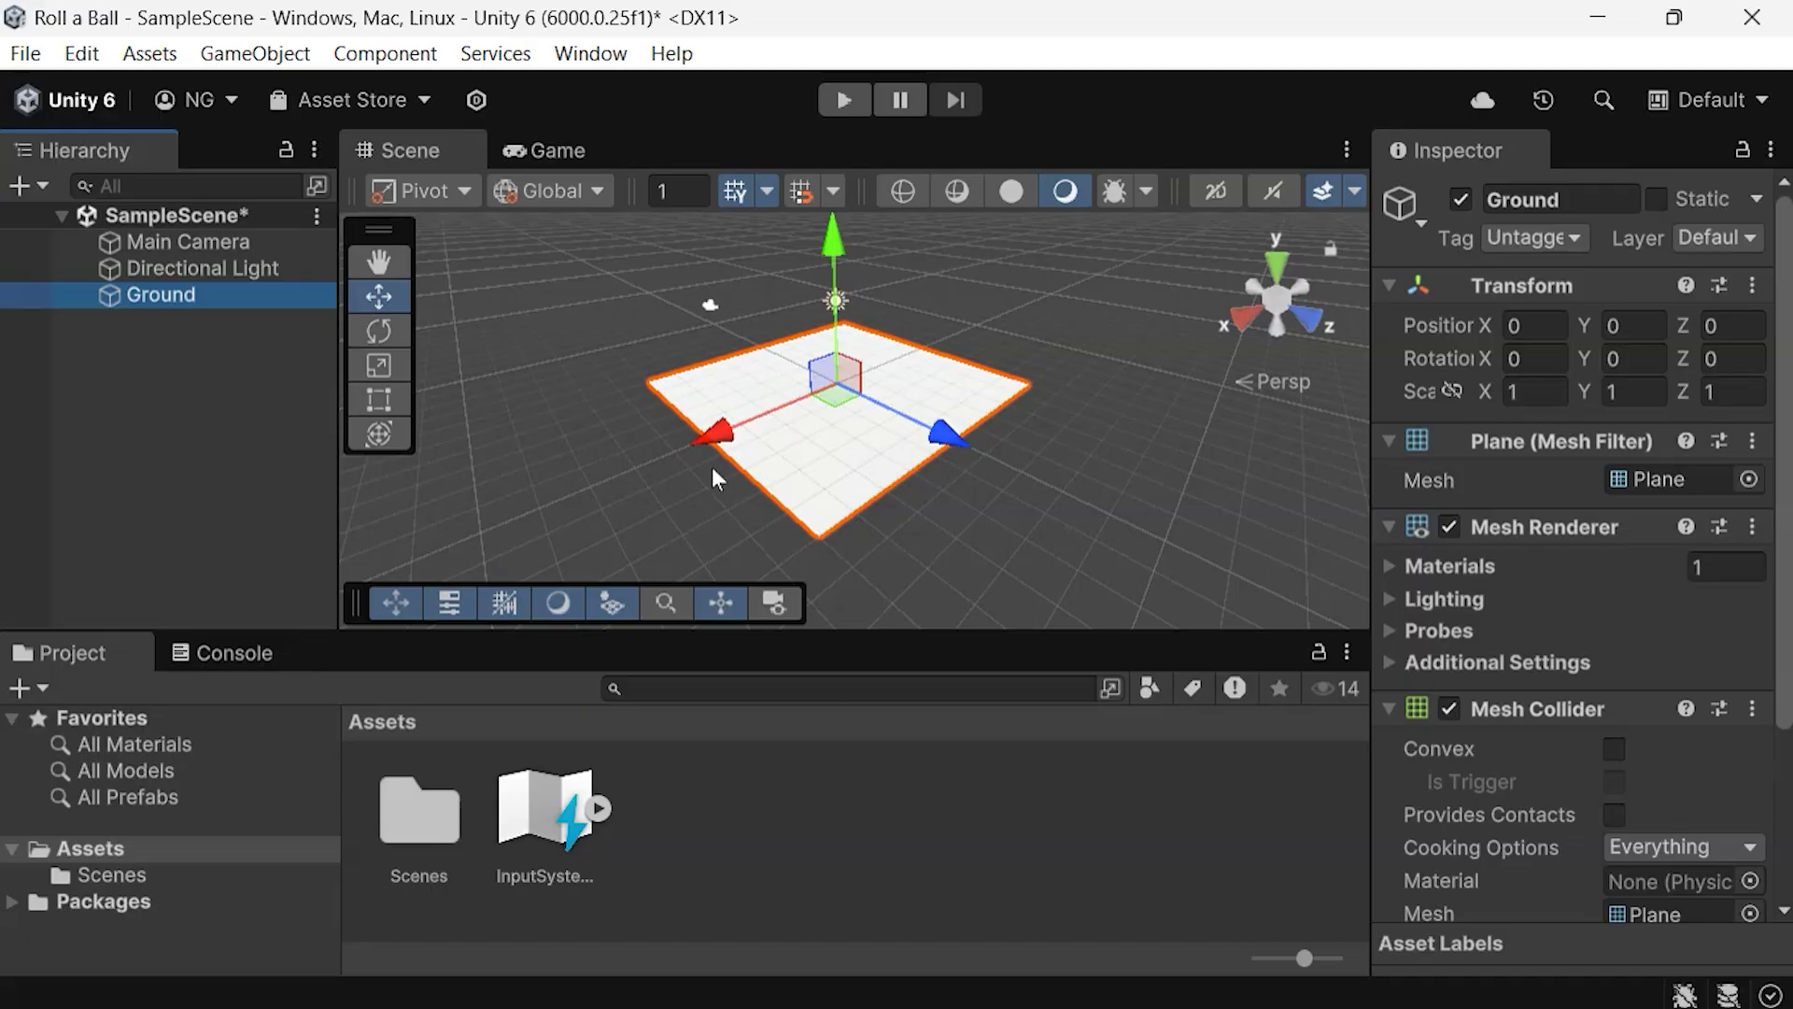
{"action": "left_click_drag", "start_coordinate": [714, 435], "coordinate": [783, 404]}
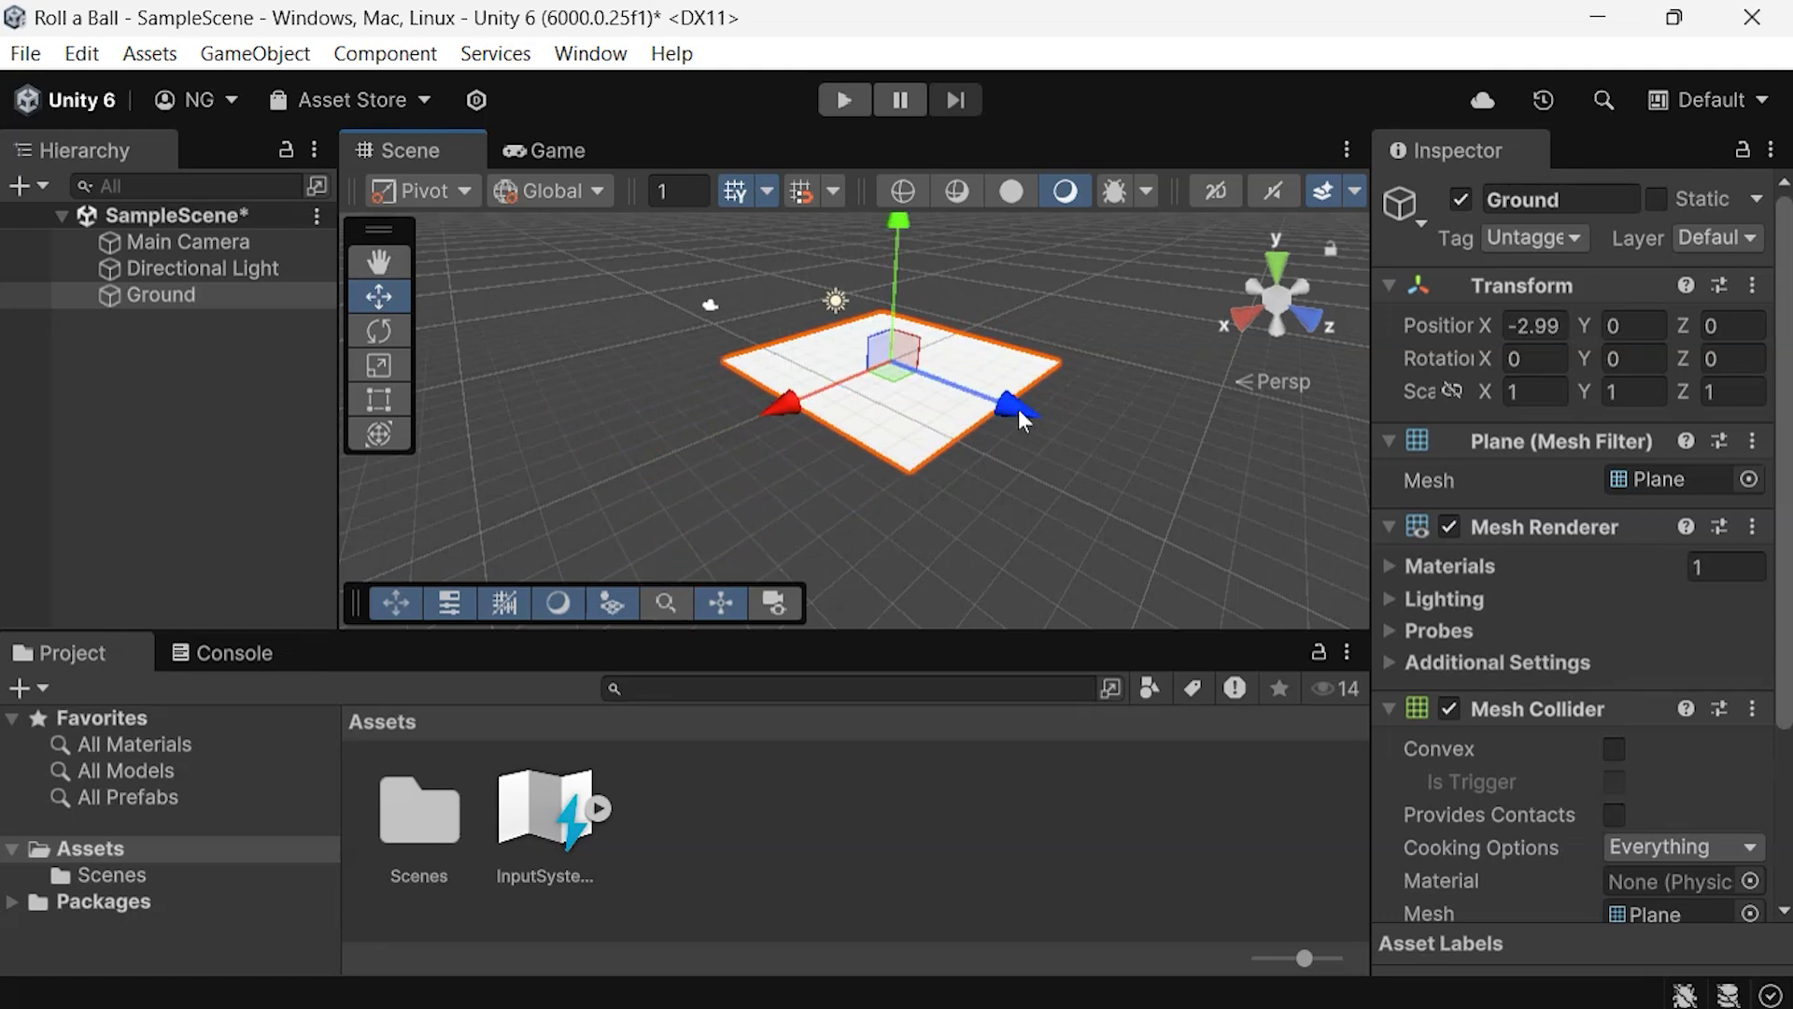
{"action": "mouse_move", "coordinate": [1018, 409]}
{"action": "left_mouse_down"}
{"action": "mouse_move", "coordinate": [1119, 448]}
{"action": "mouse_move", "coordinate": [1011, 409]}
{"action": "left_mouse_up"}
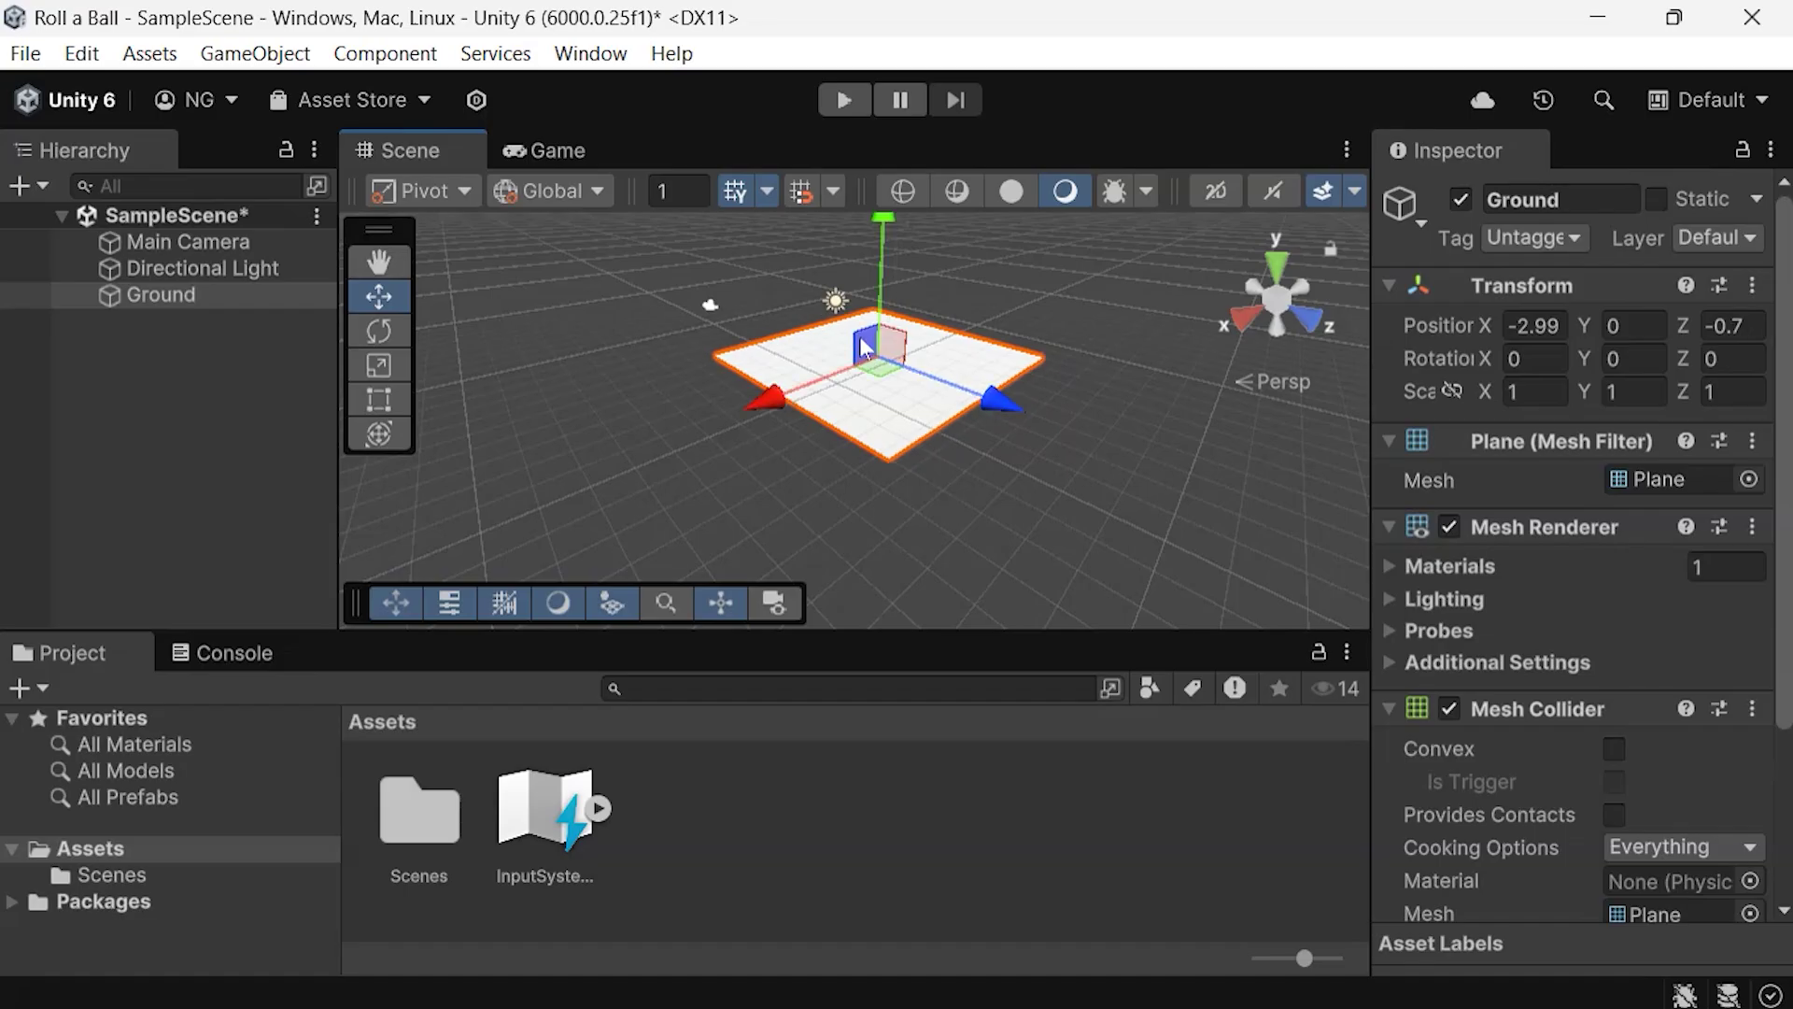
{"action": "mouse_move", "coordinate": [882, 239]}
{"action": "left_mouse_down"}
{"action": "mouse_move", "coordinate": [887, 187]}
{"action": "mouse_move", "coordinate": [871, 256]}
{"action": "left_mouse_up"}
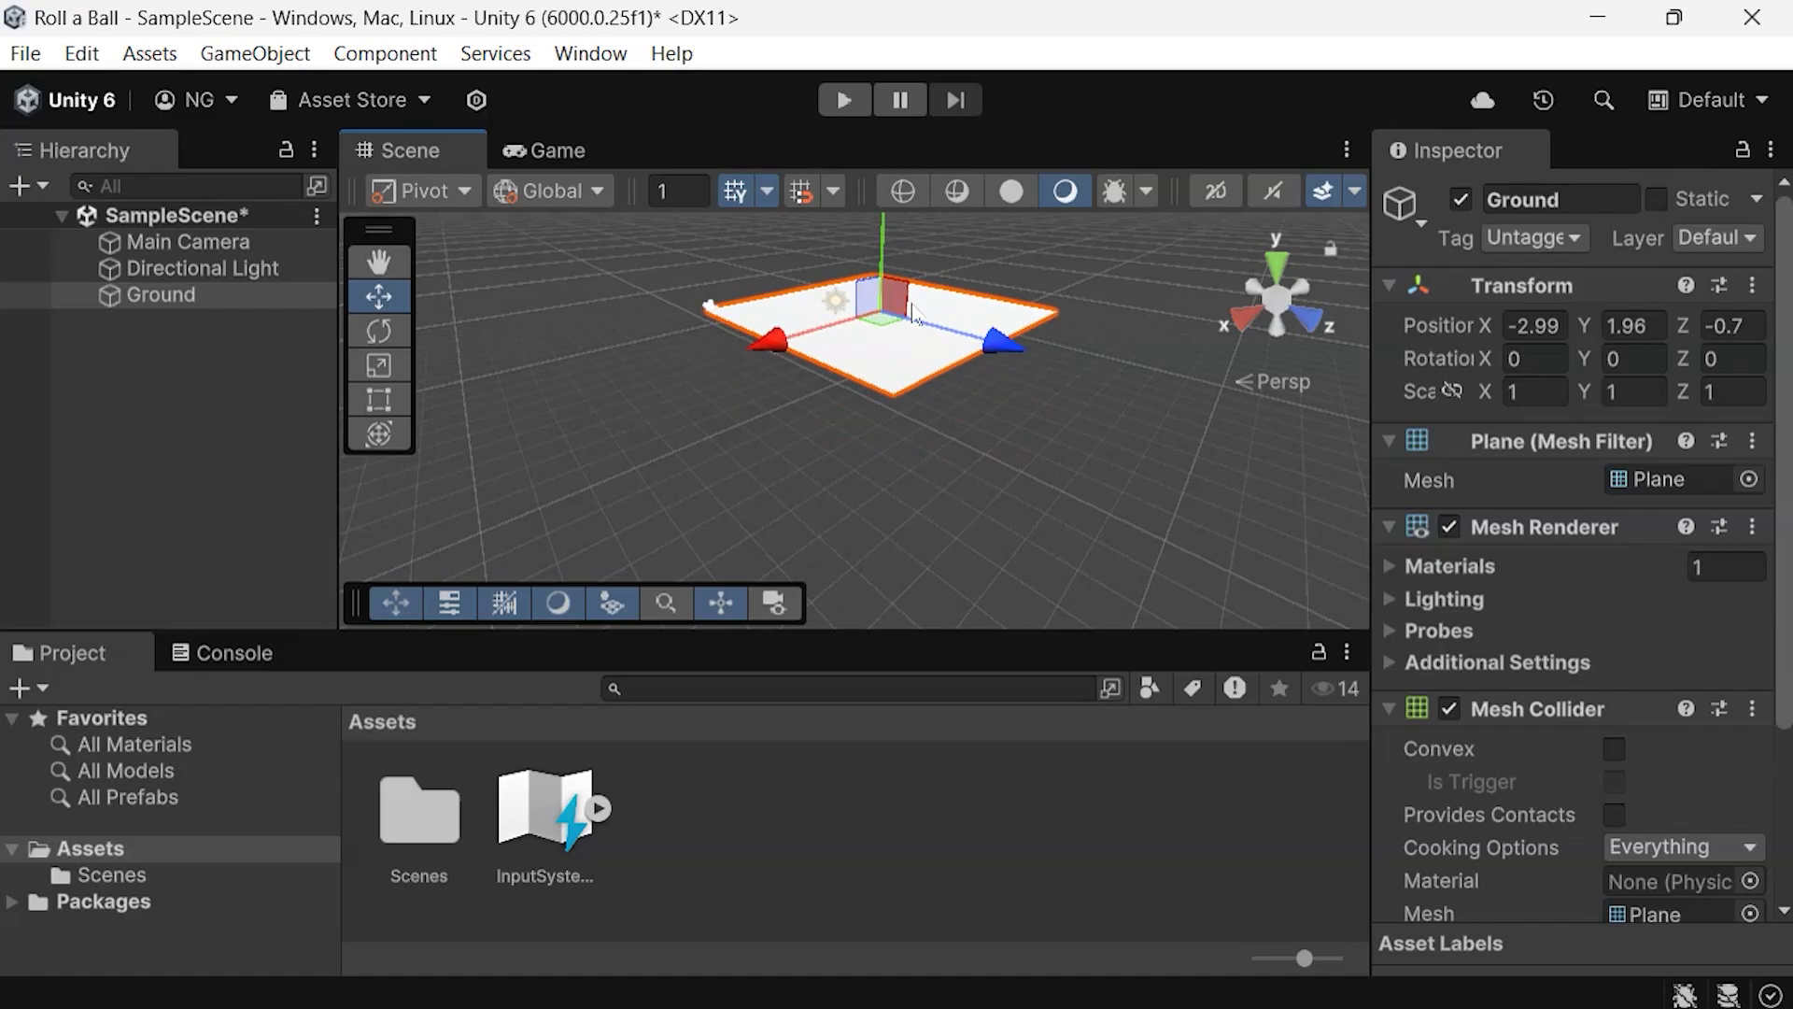
{"action": "left_click", "coordinate": [1752, 285]}
{"action": "left_click", "coordinate": [1520, 320]}
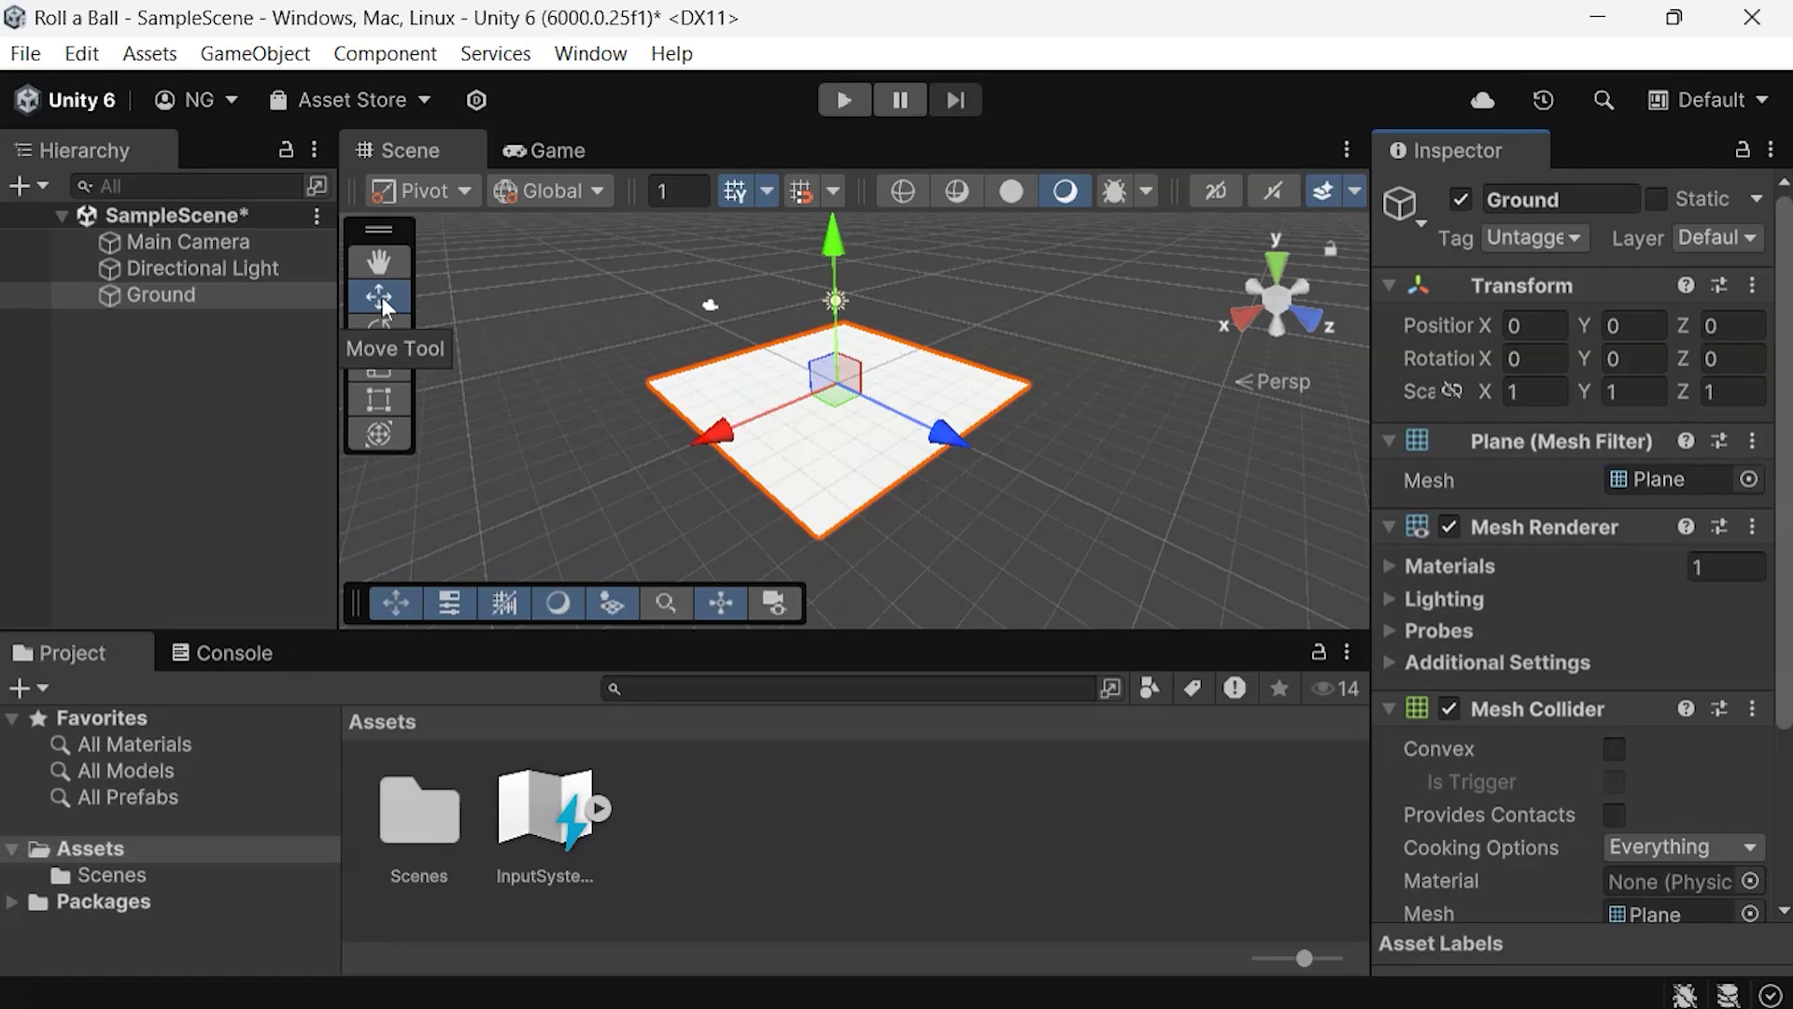
Step: Try rotating Ground freehand to about X 7.4, Y 3.8, and set its Y rotation to 20
{"action": "left_click", "coordinate": [379, 331]}
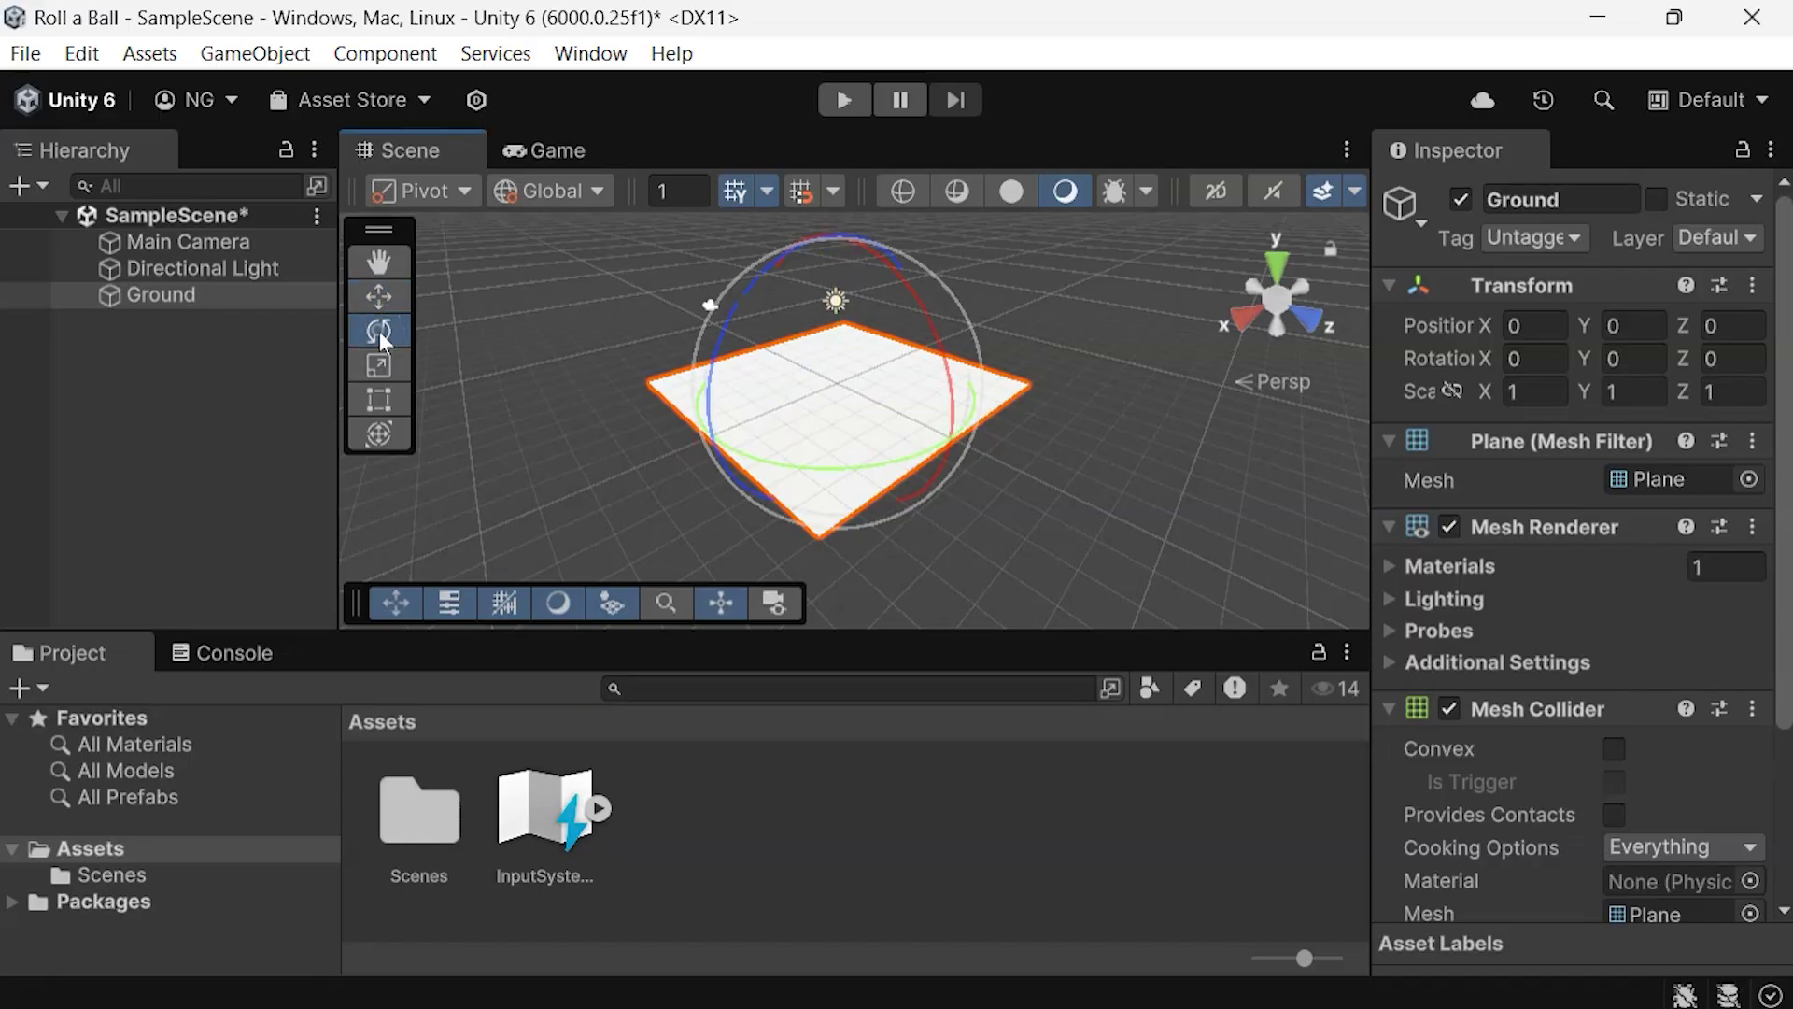
{"action": "left_click_drag", "start_coordinate": [934, 329], "coordinate": [816, 393]}
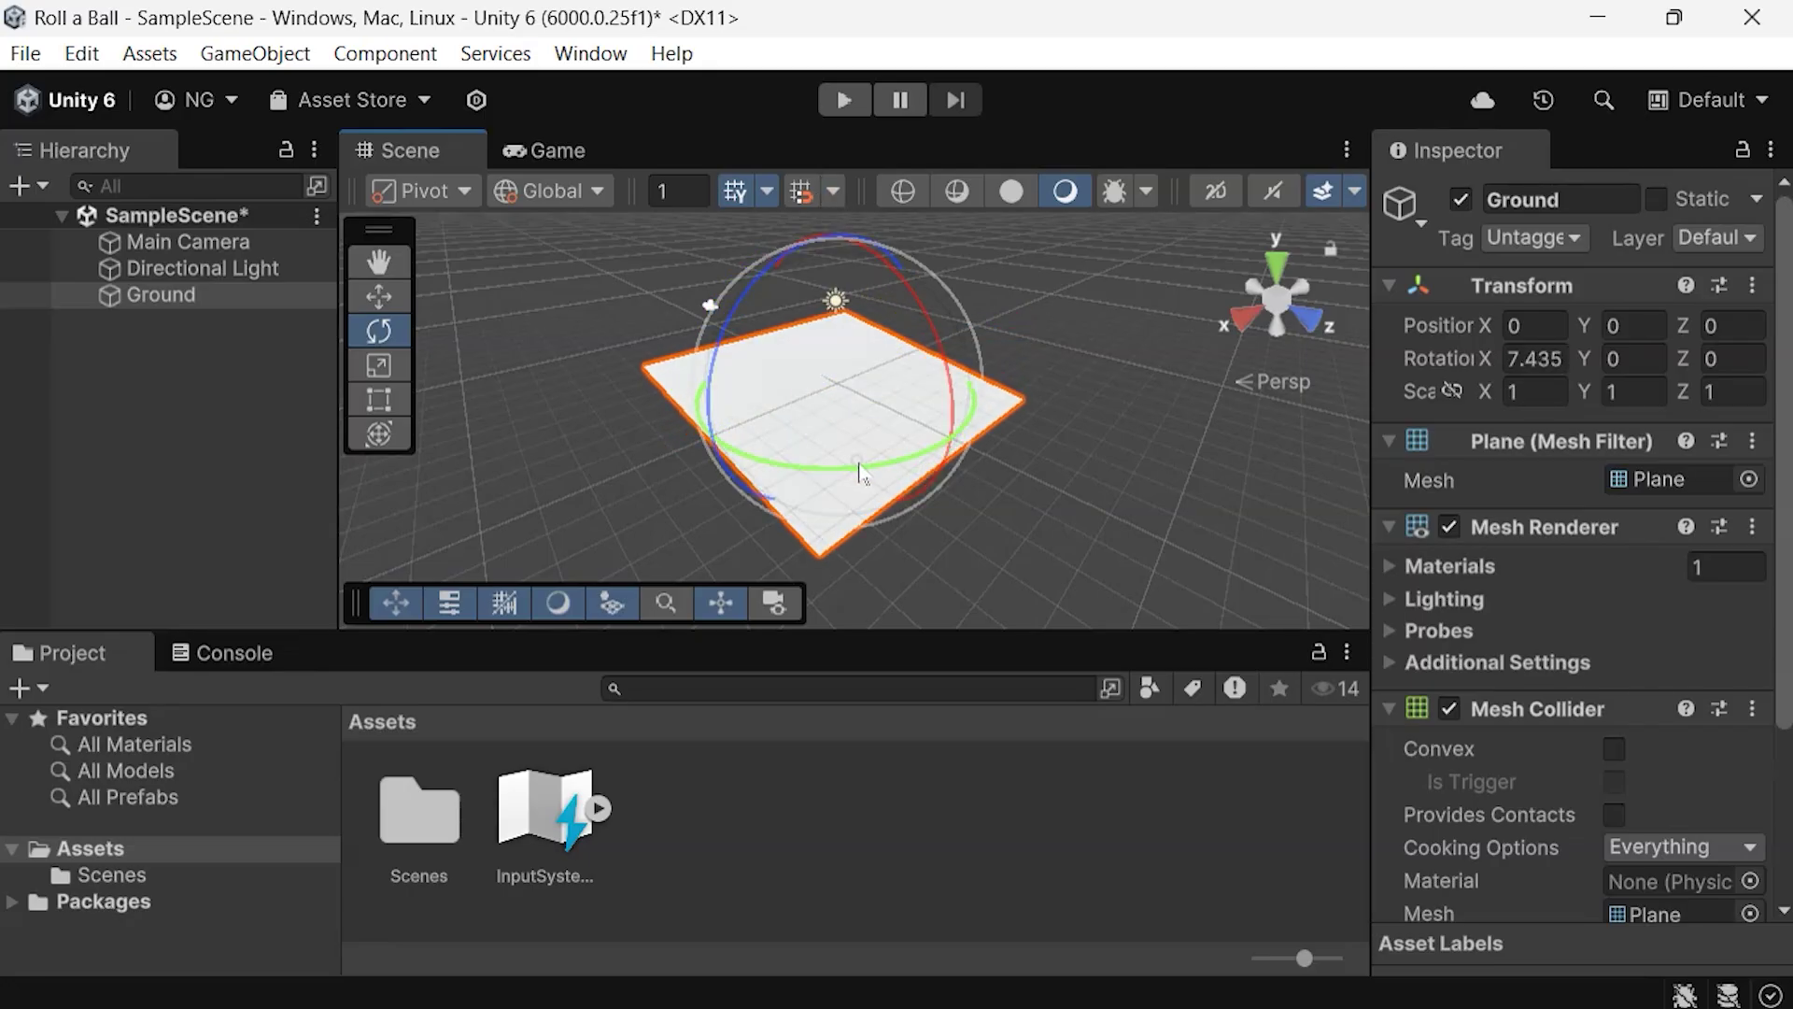
{"action": "mouse_move", "coordinate": [857, 460]}
{"action": "left_mouse_down"}
{"action": "mouse_move", "coordinate": [722, 469]}
{"action": "mouse_move", "coordinate": [854, 472]}
{"action": "left_mouse_up"}
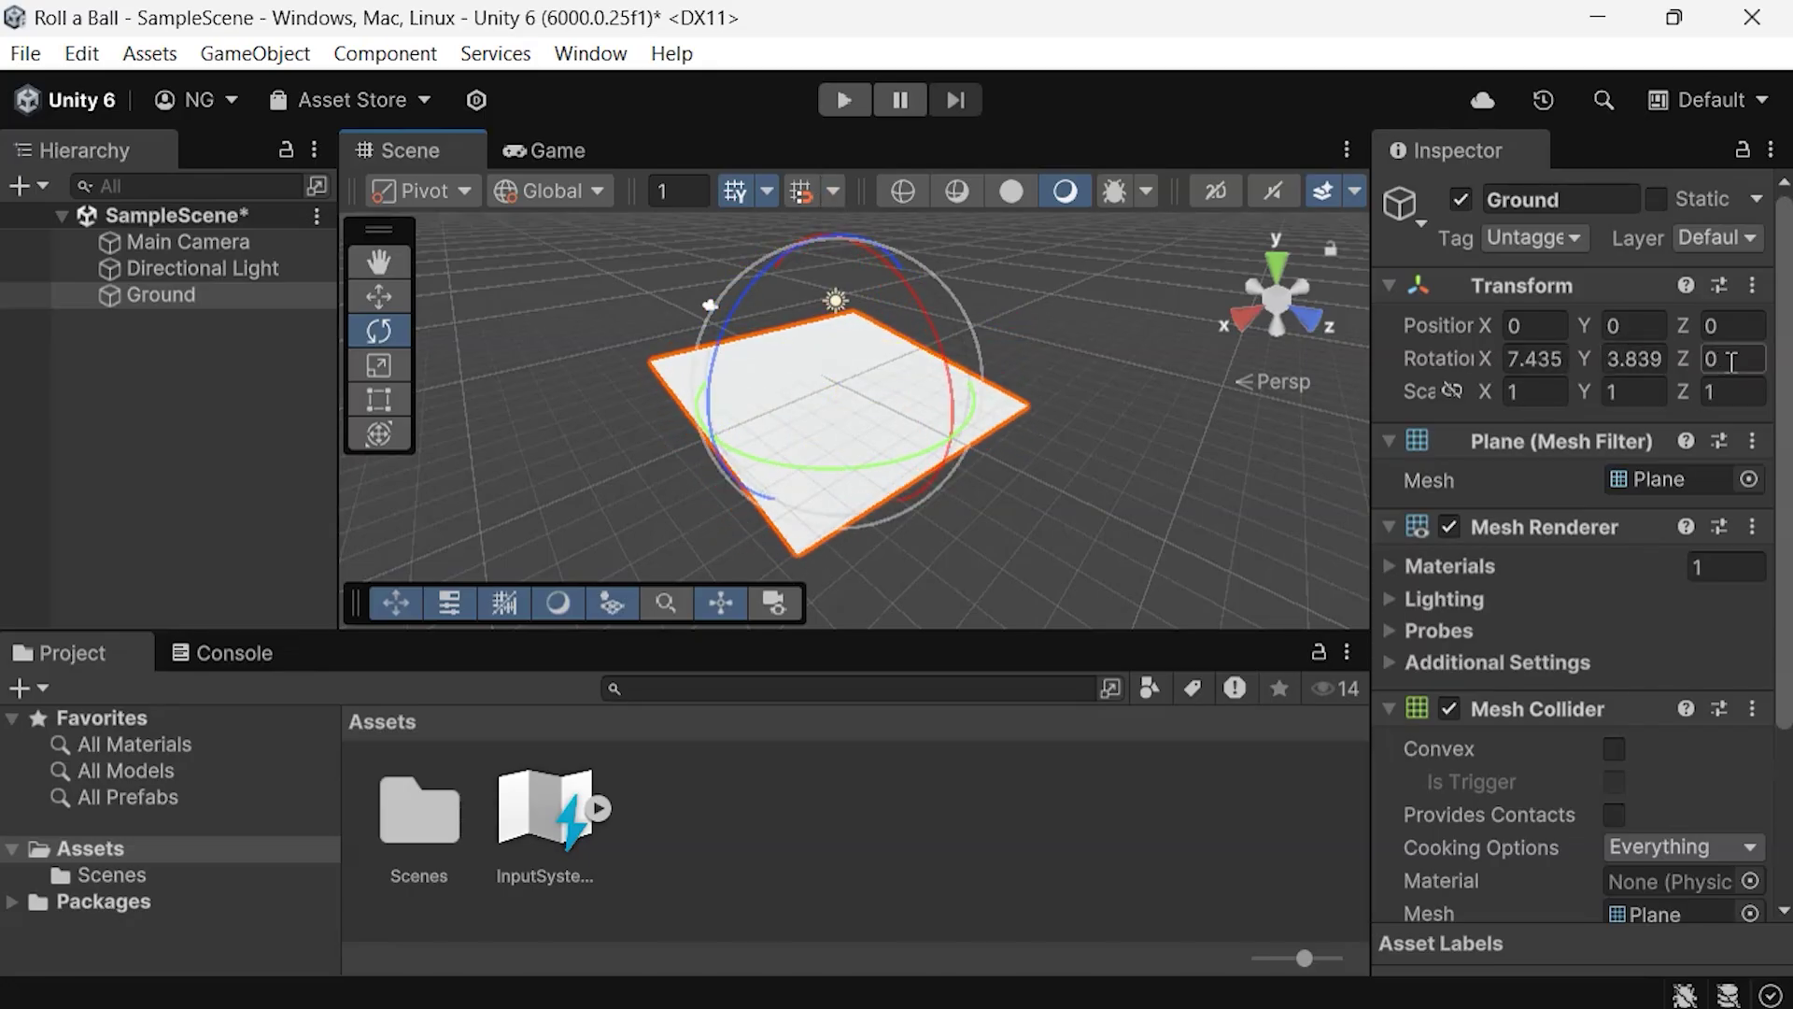
{"action": "left_click", "coordinate": [1661, 358]}
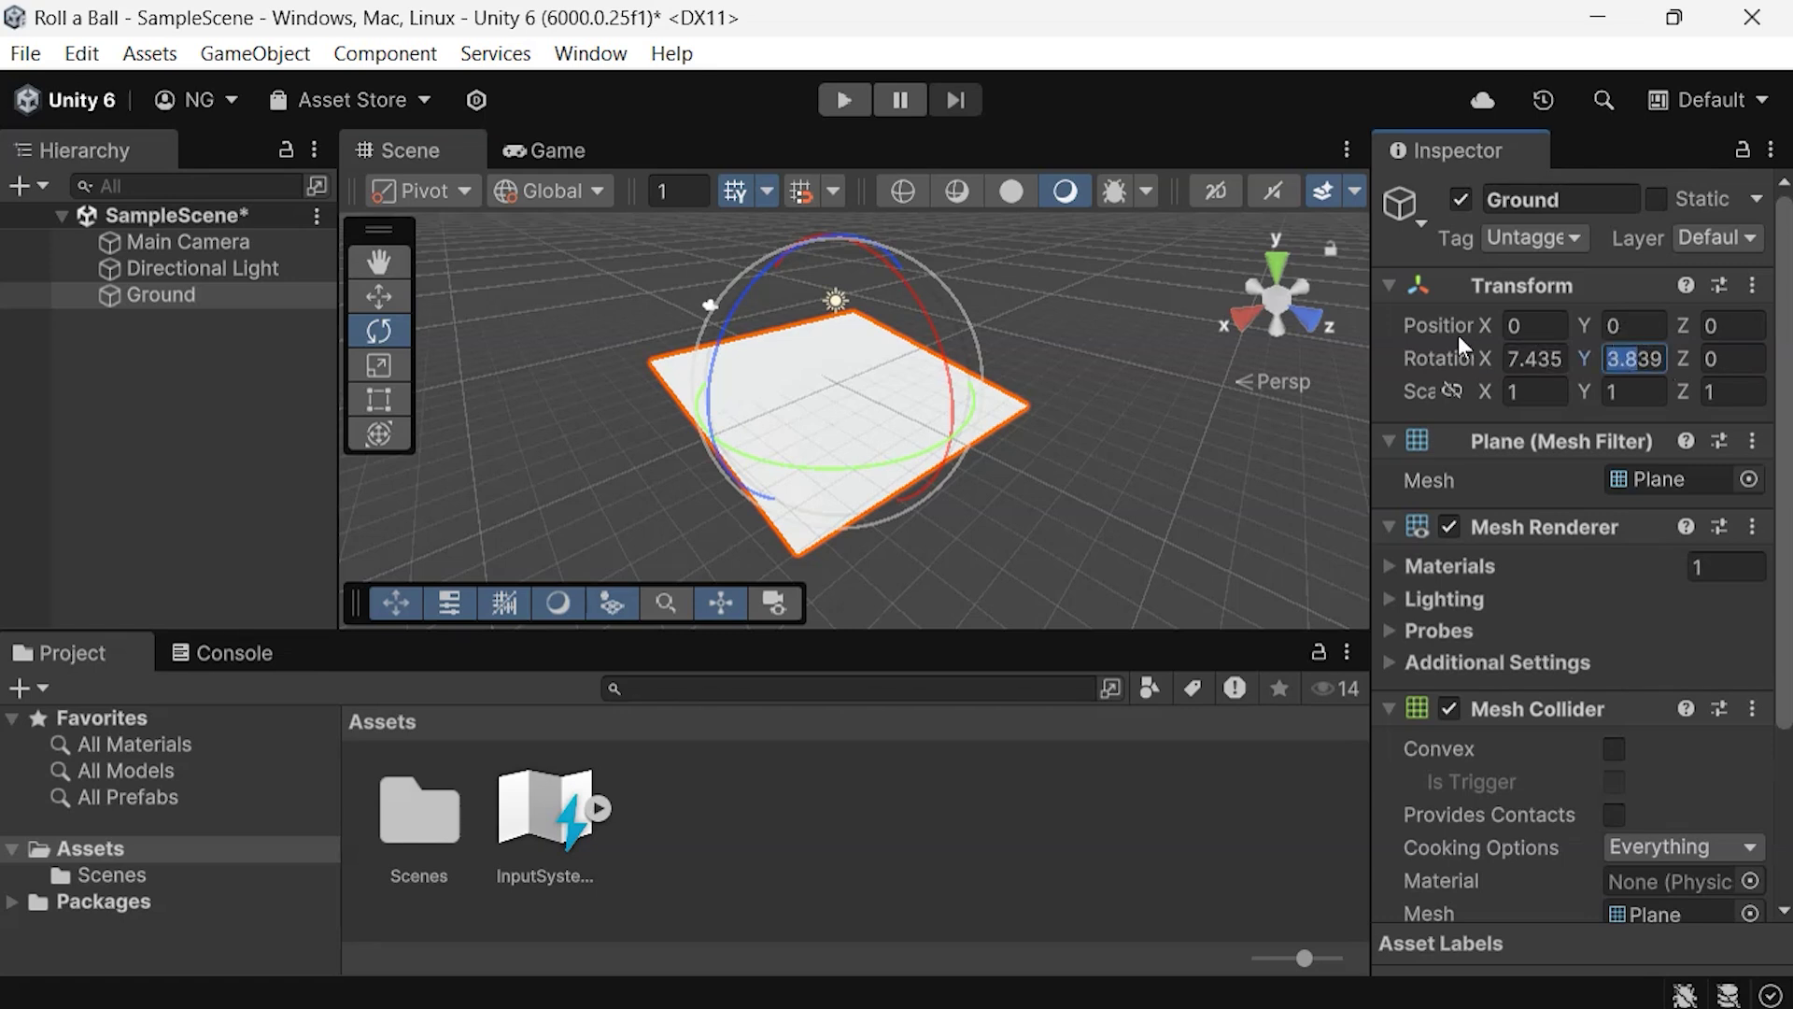
{"action": "type", "text": "45"}
{"action": "type", "text": "0"}
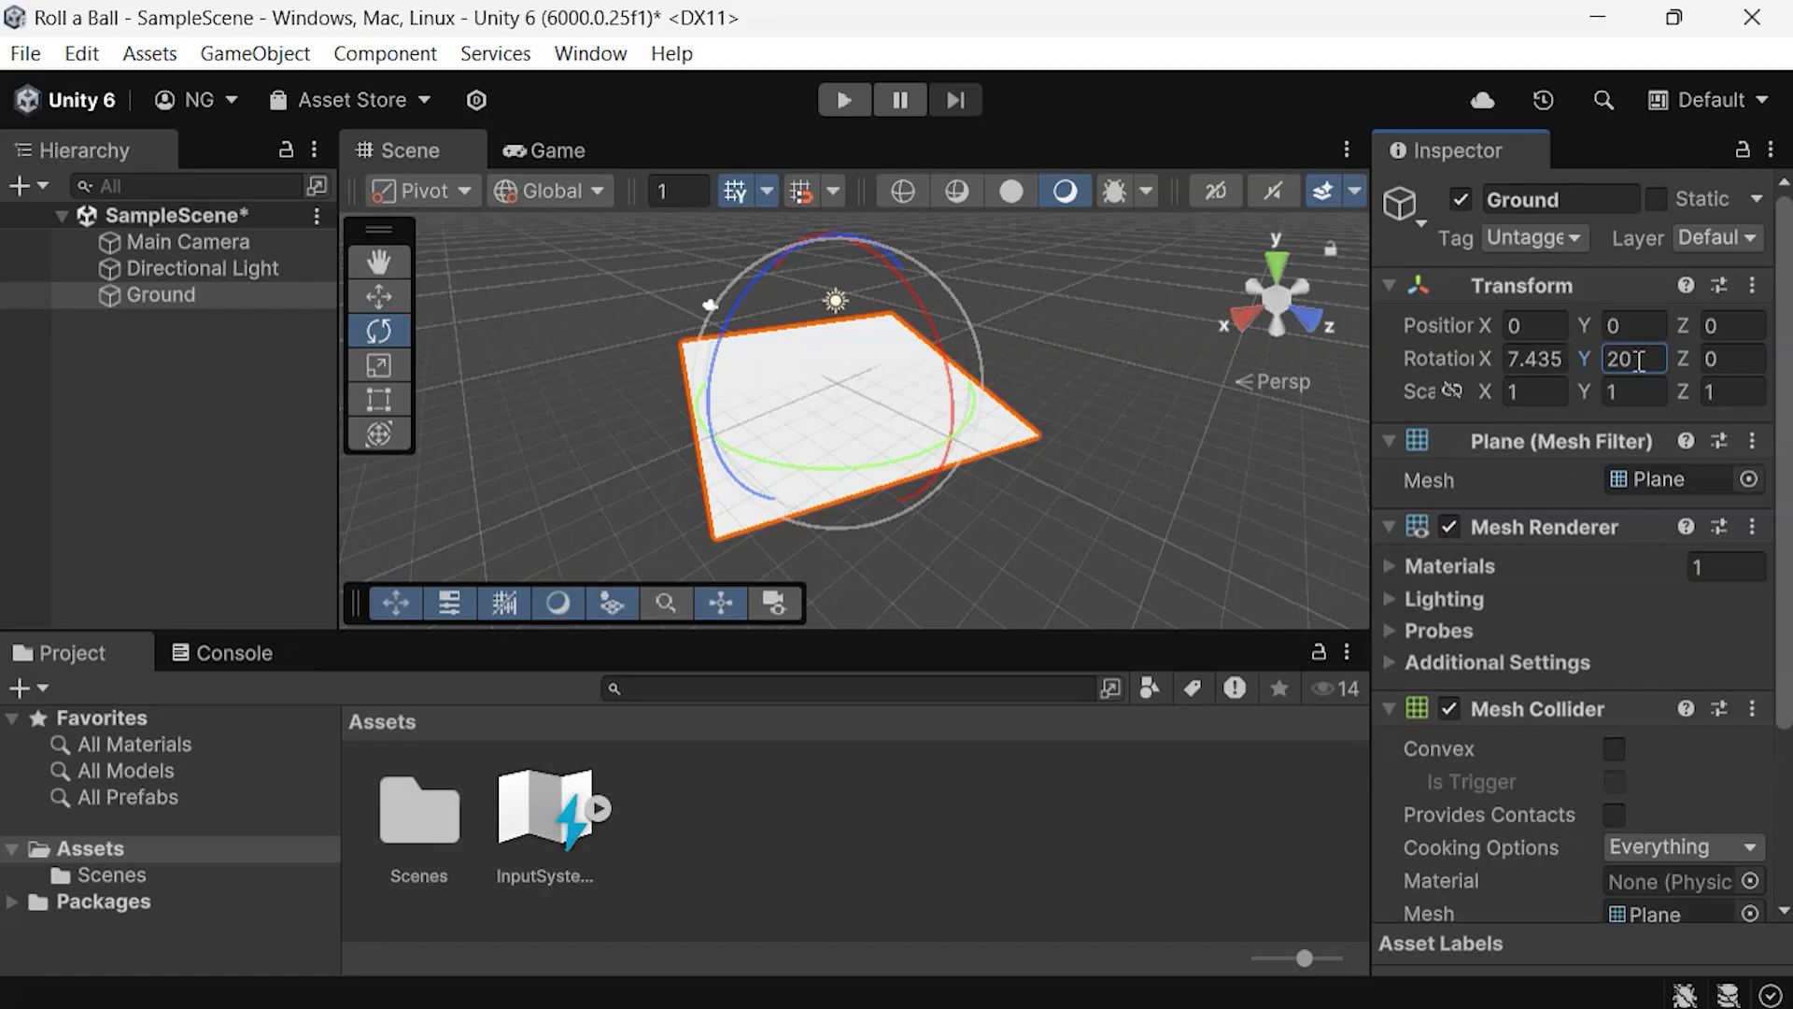
Step: Try X rotations of 15, 150 and 45 on Ground, and reset its Transform
{"action": "left_click", "coordinate": [1550, 359]}
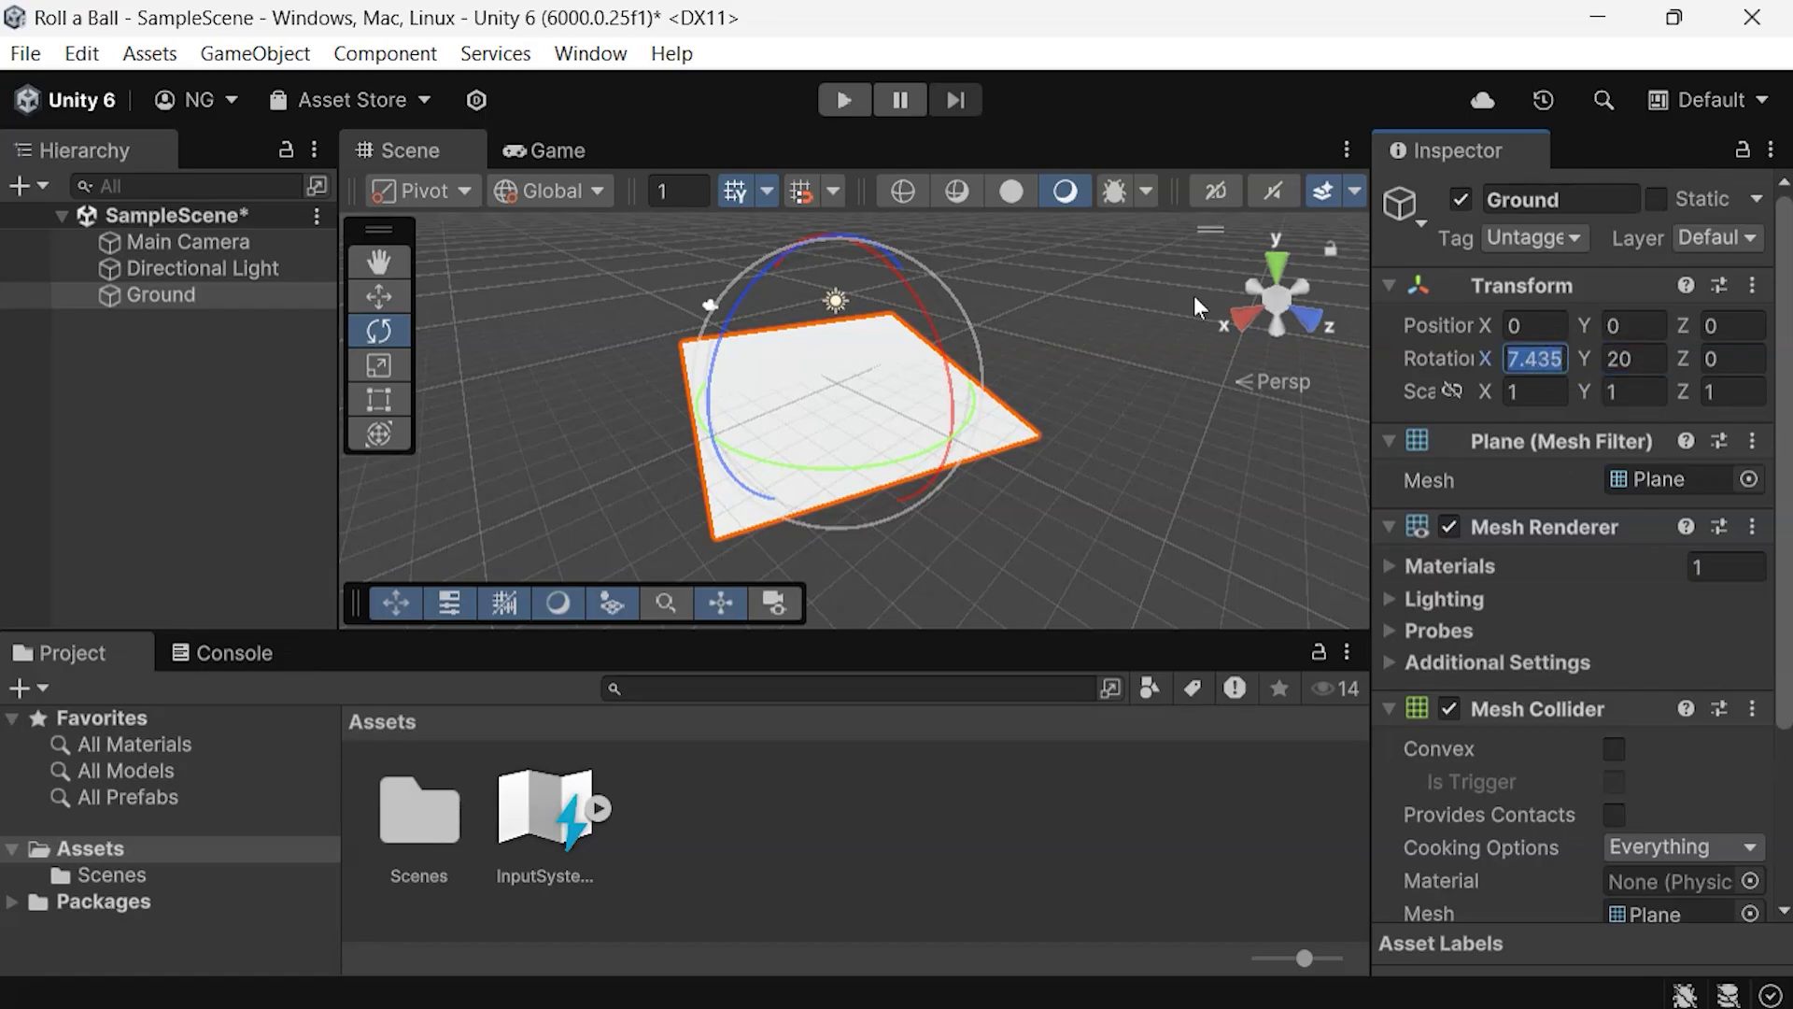
{"action": "type", "text": "15"}
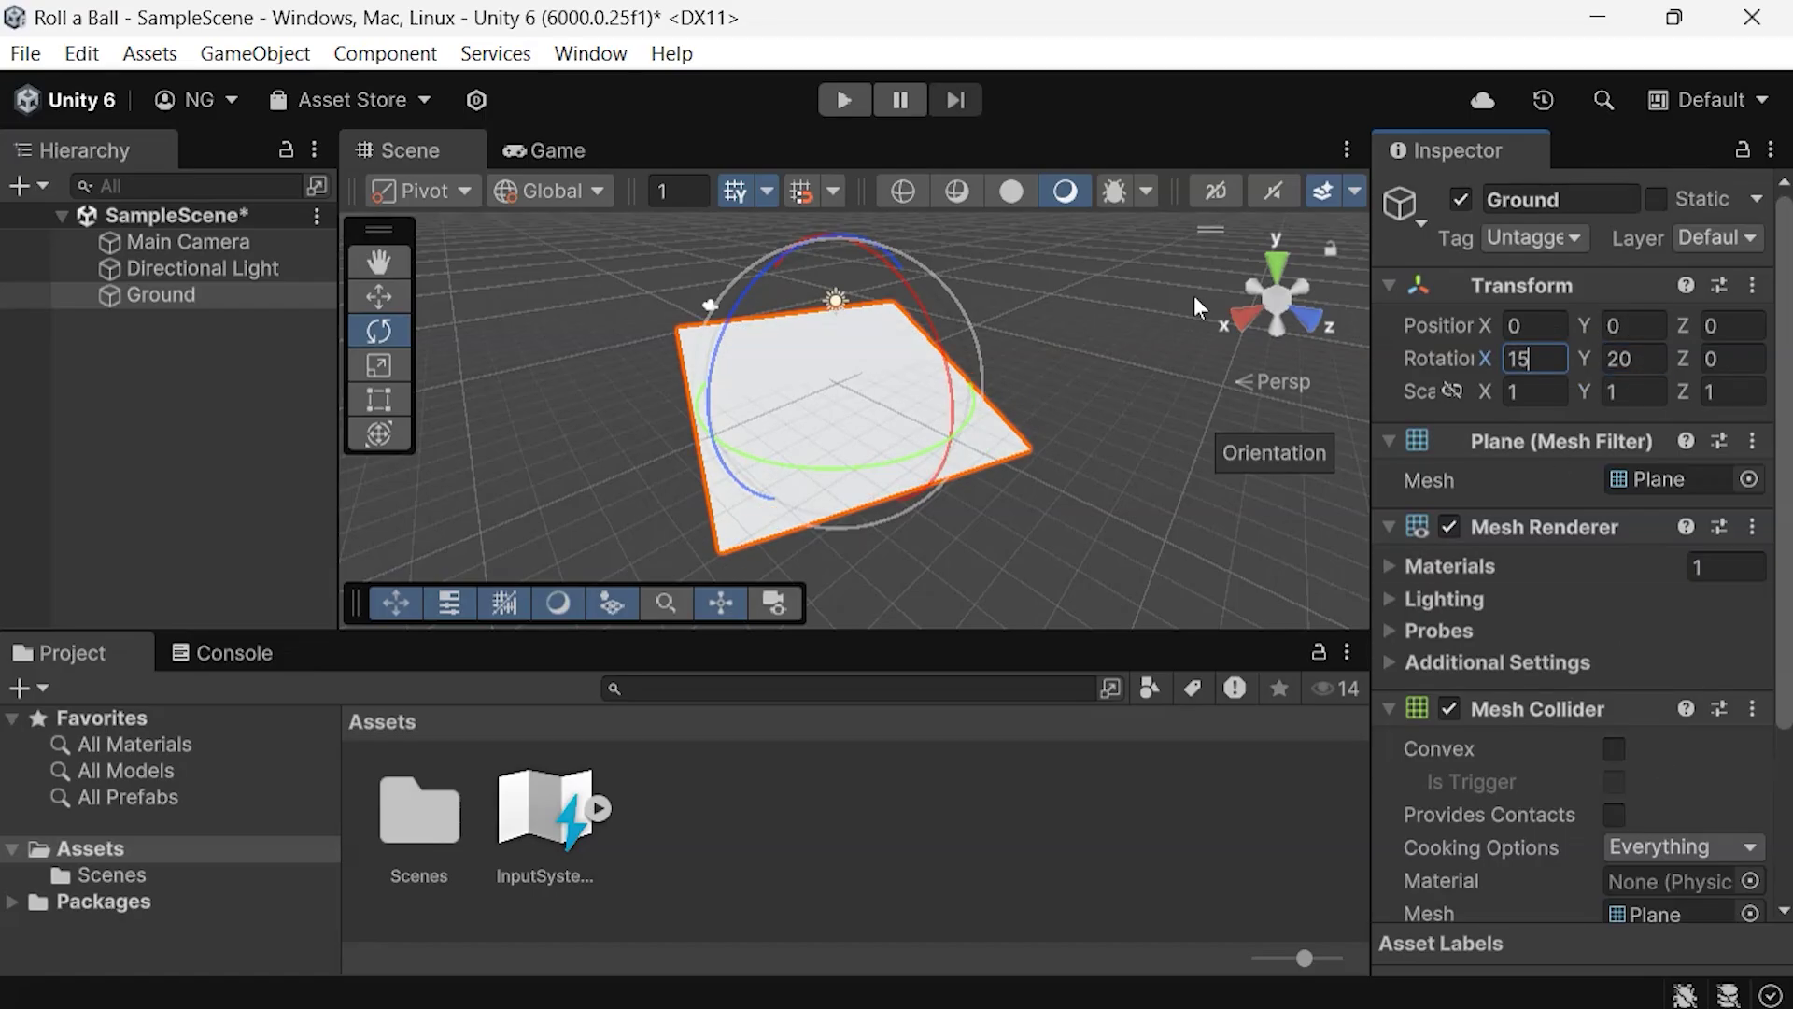
{"action": "type", "text": "0"}
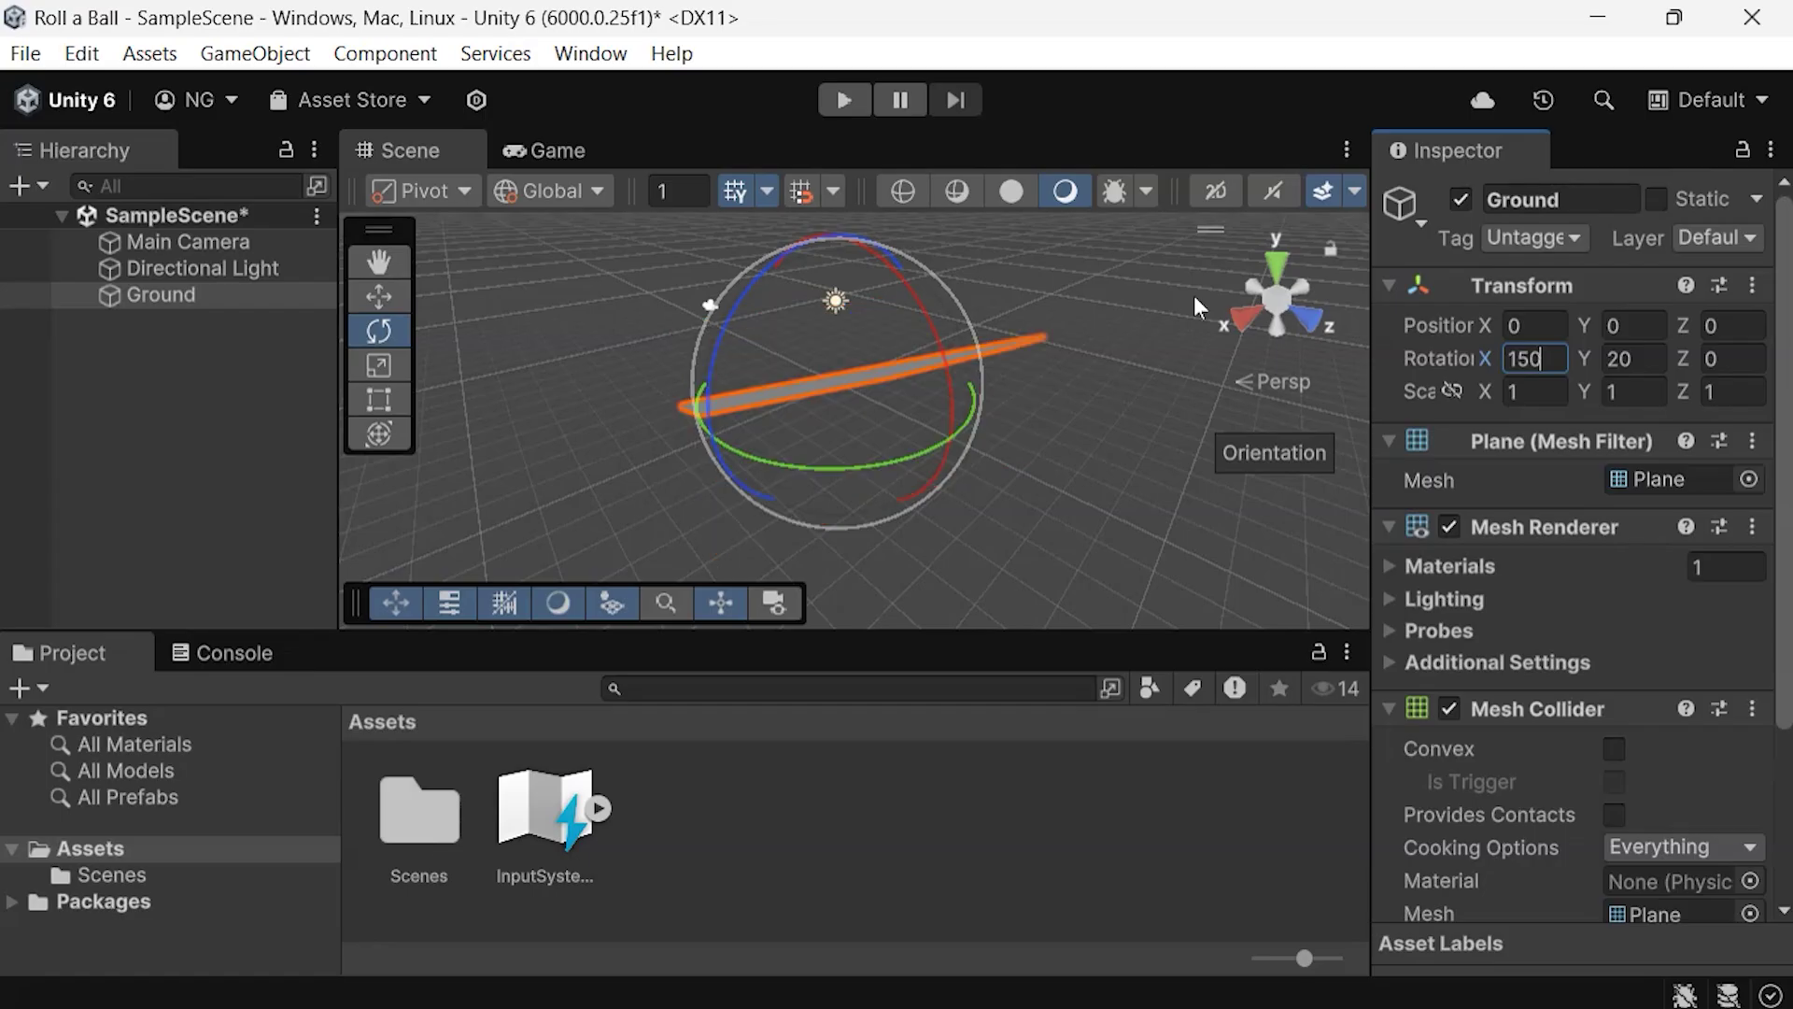
{"action": "key", "text": "BackSpace"}
{"action": "key", "text": "BackSpace"}
{"action": "key", "text": "BackSpace"}
{"action": "type", "text": "4"}
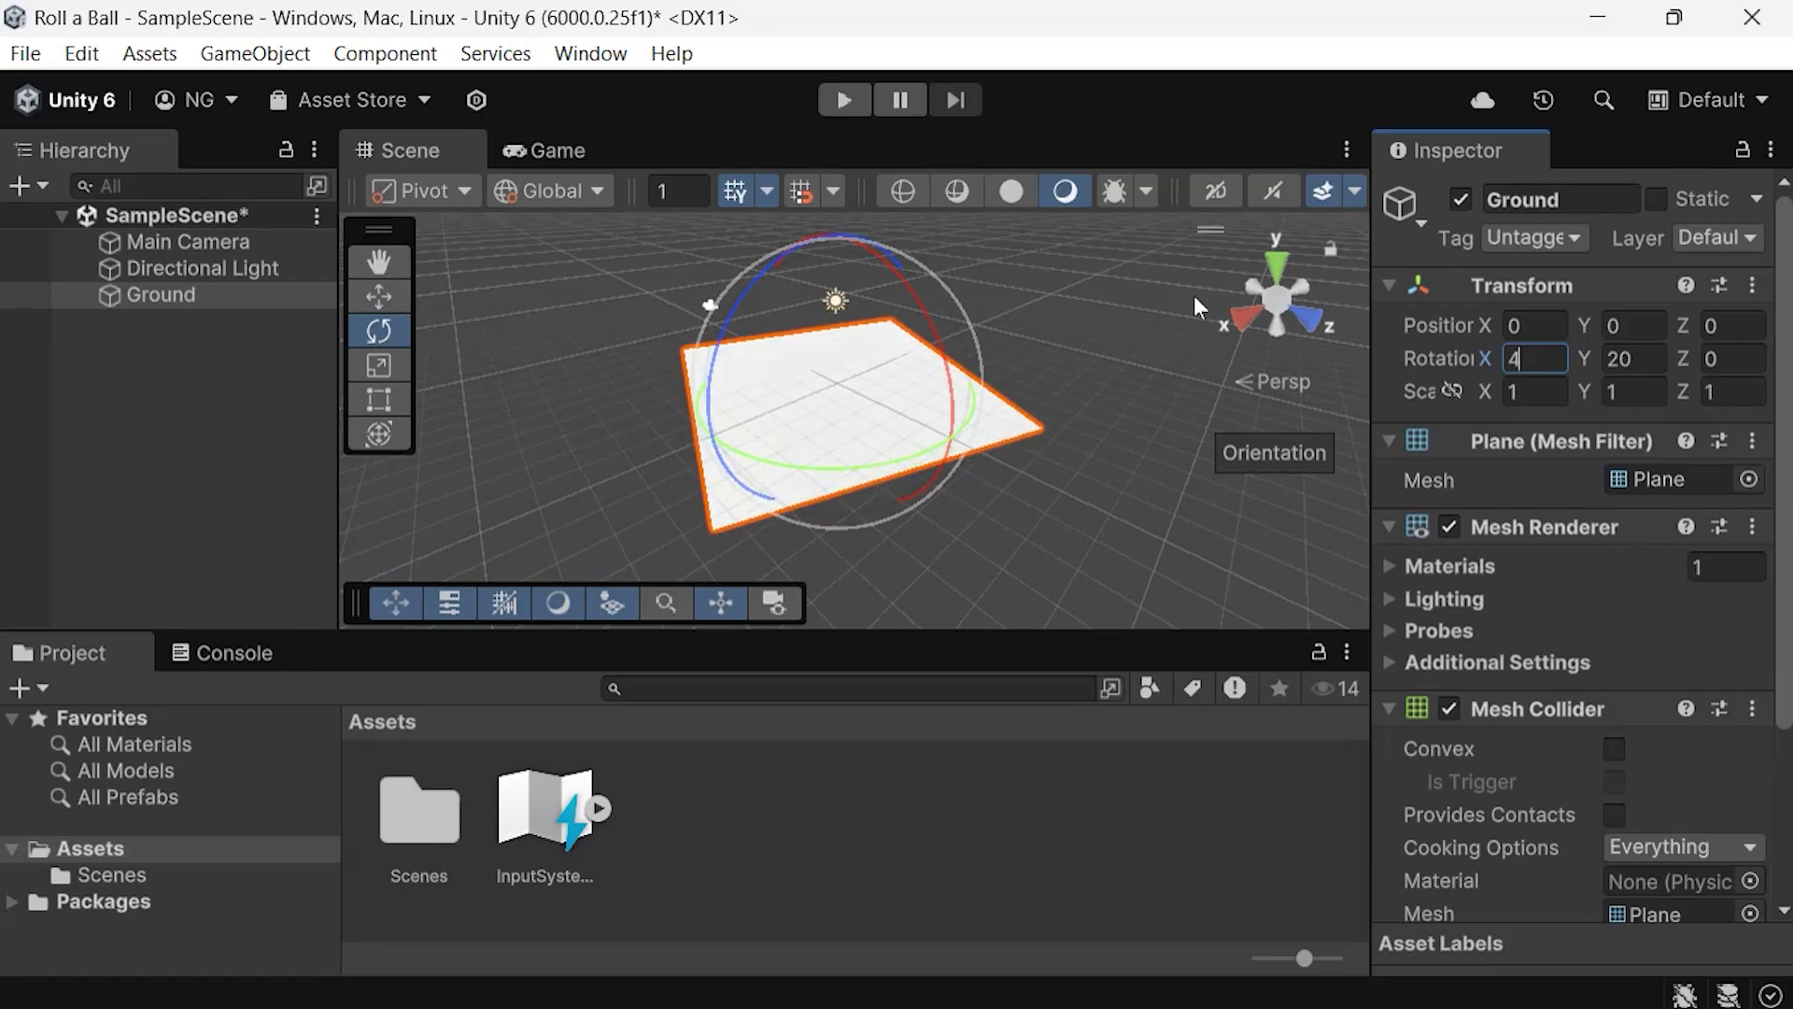
{"action": "type", "text": "5"}
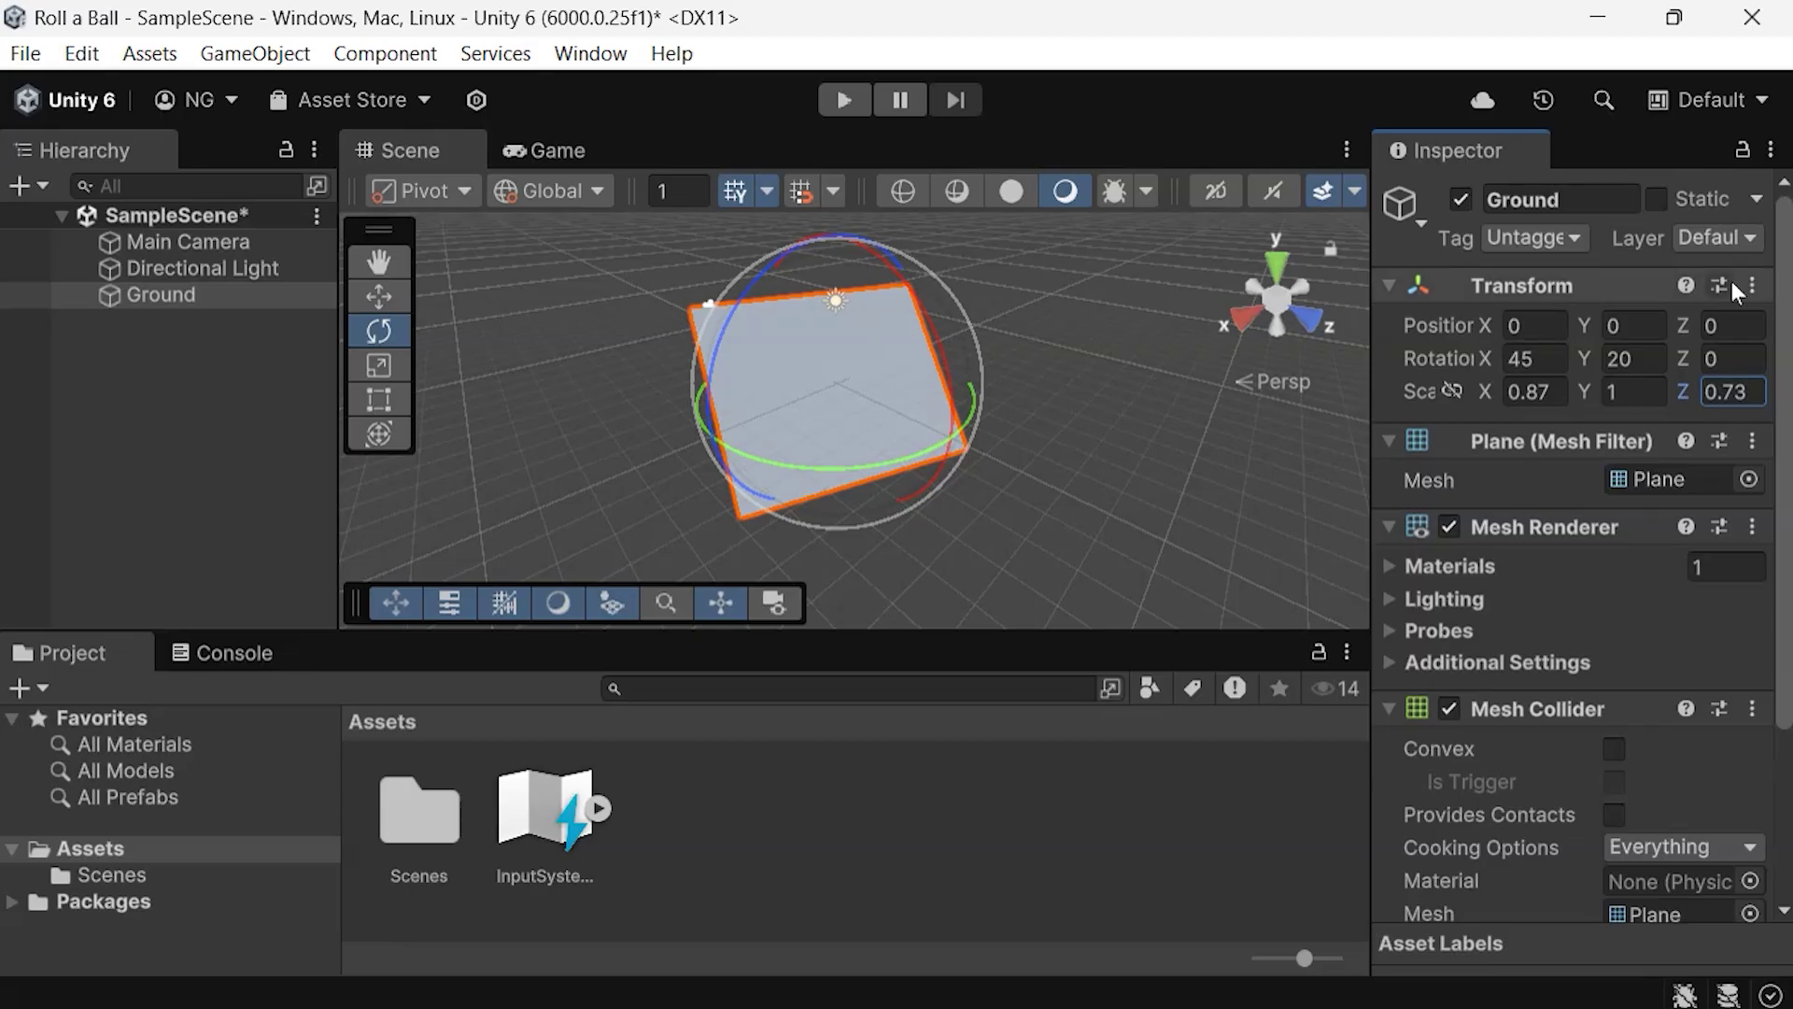
{"action": "left_click", "coordinate": [1750, 283]}
{"action": "left_click", "coordinate": [1620, 321]}
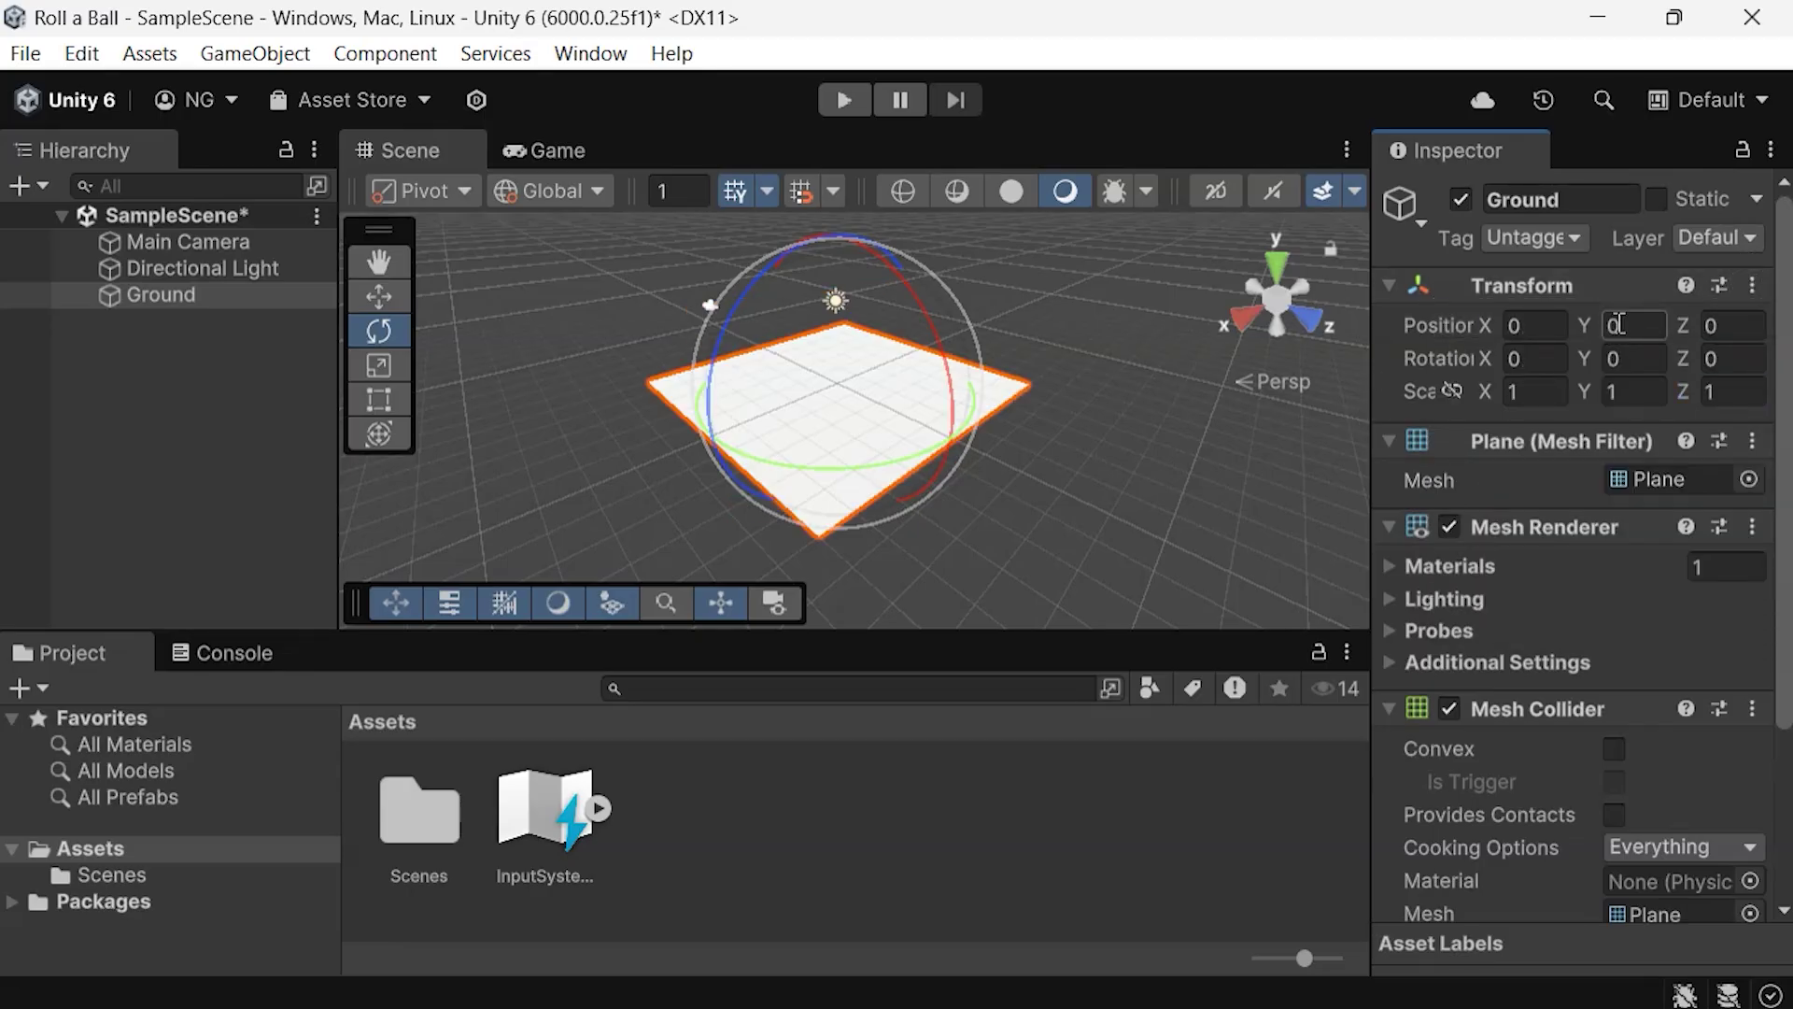
Step: Add a 3D sphere to SampleScene and reset its Transform to the origin
{"action": "left_click", "coordinate": [396, 297]}
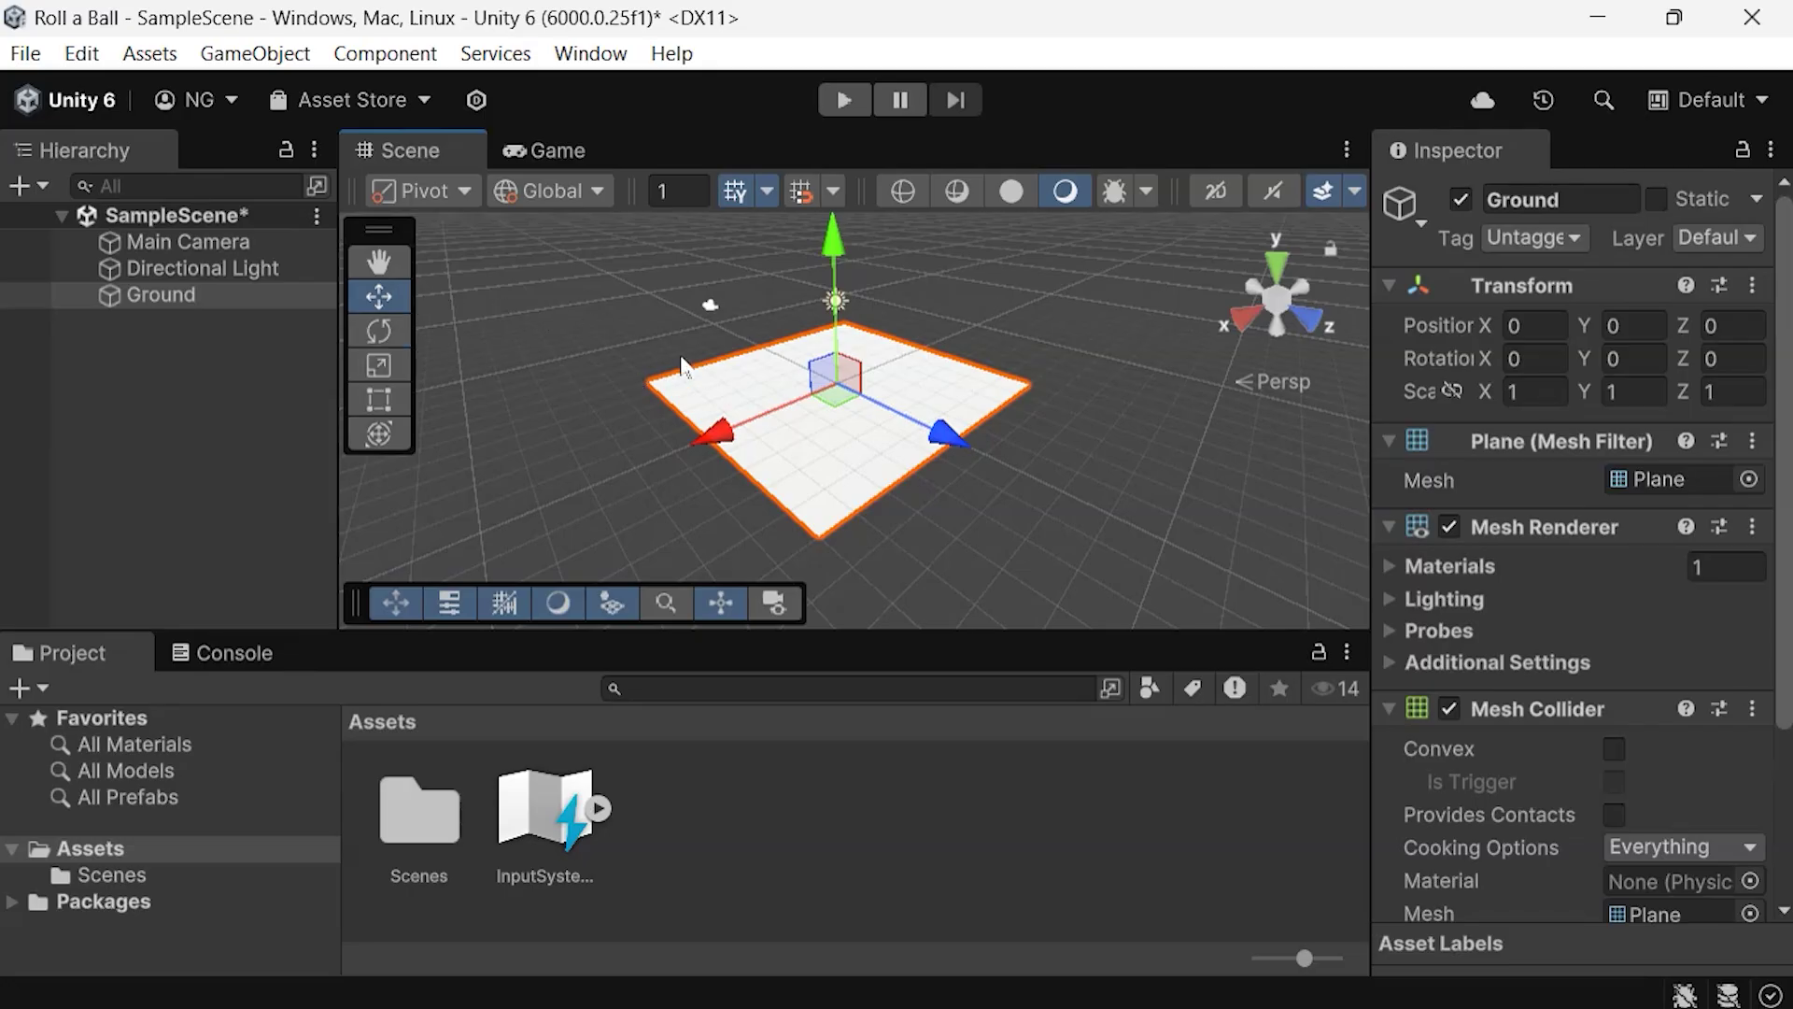
{"action": "scroll", "coordinate": [684, 346], "scroll_direction": "up", "scroll_amount": 1}
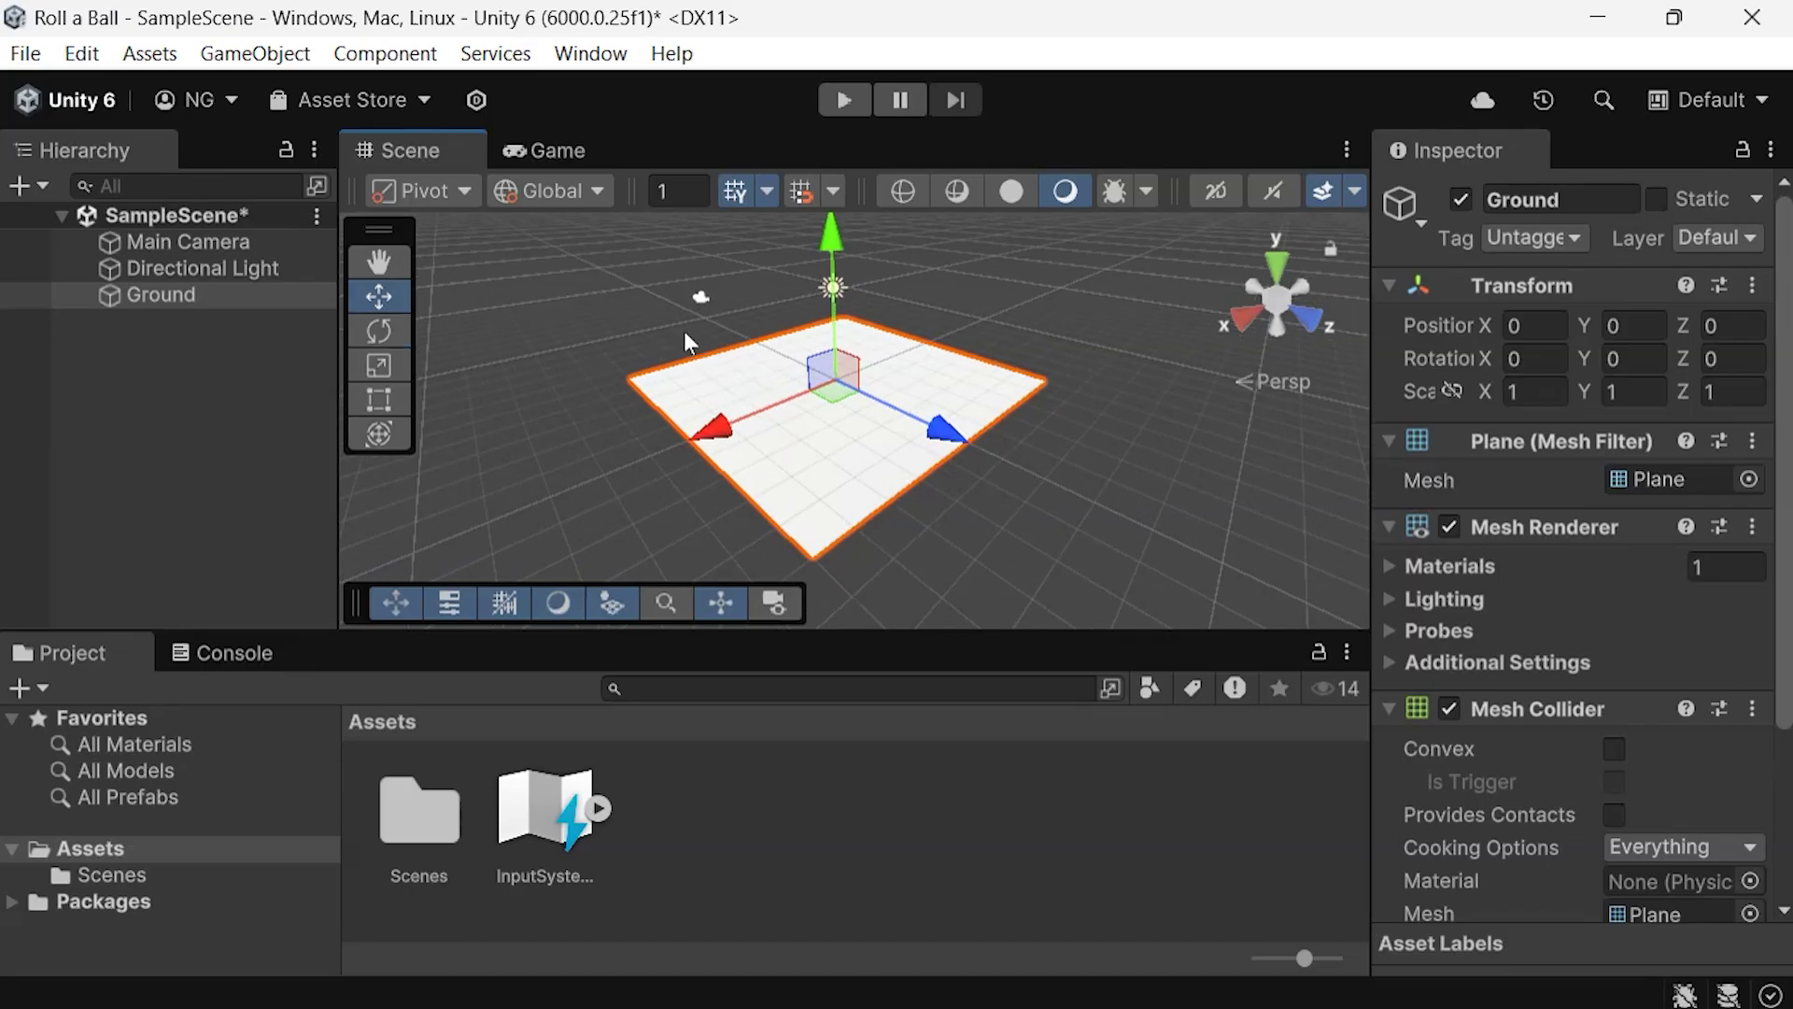
{"action": "right_click", "coordinate": [179, 385]}
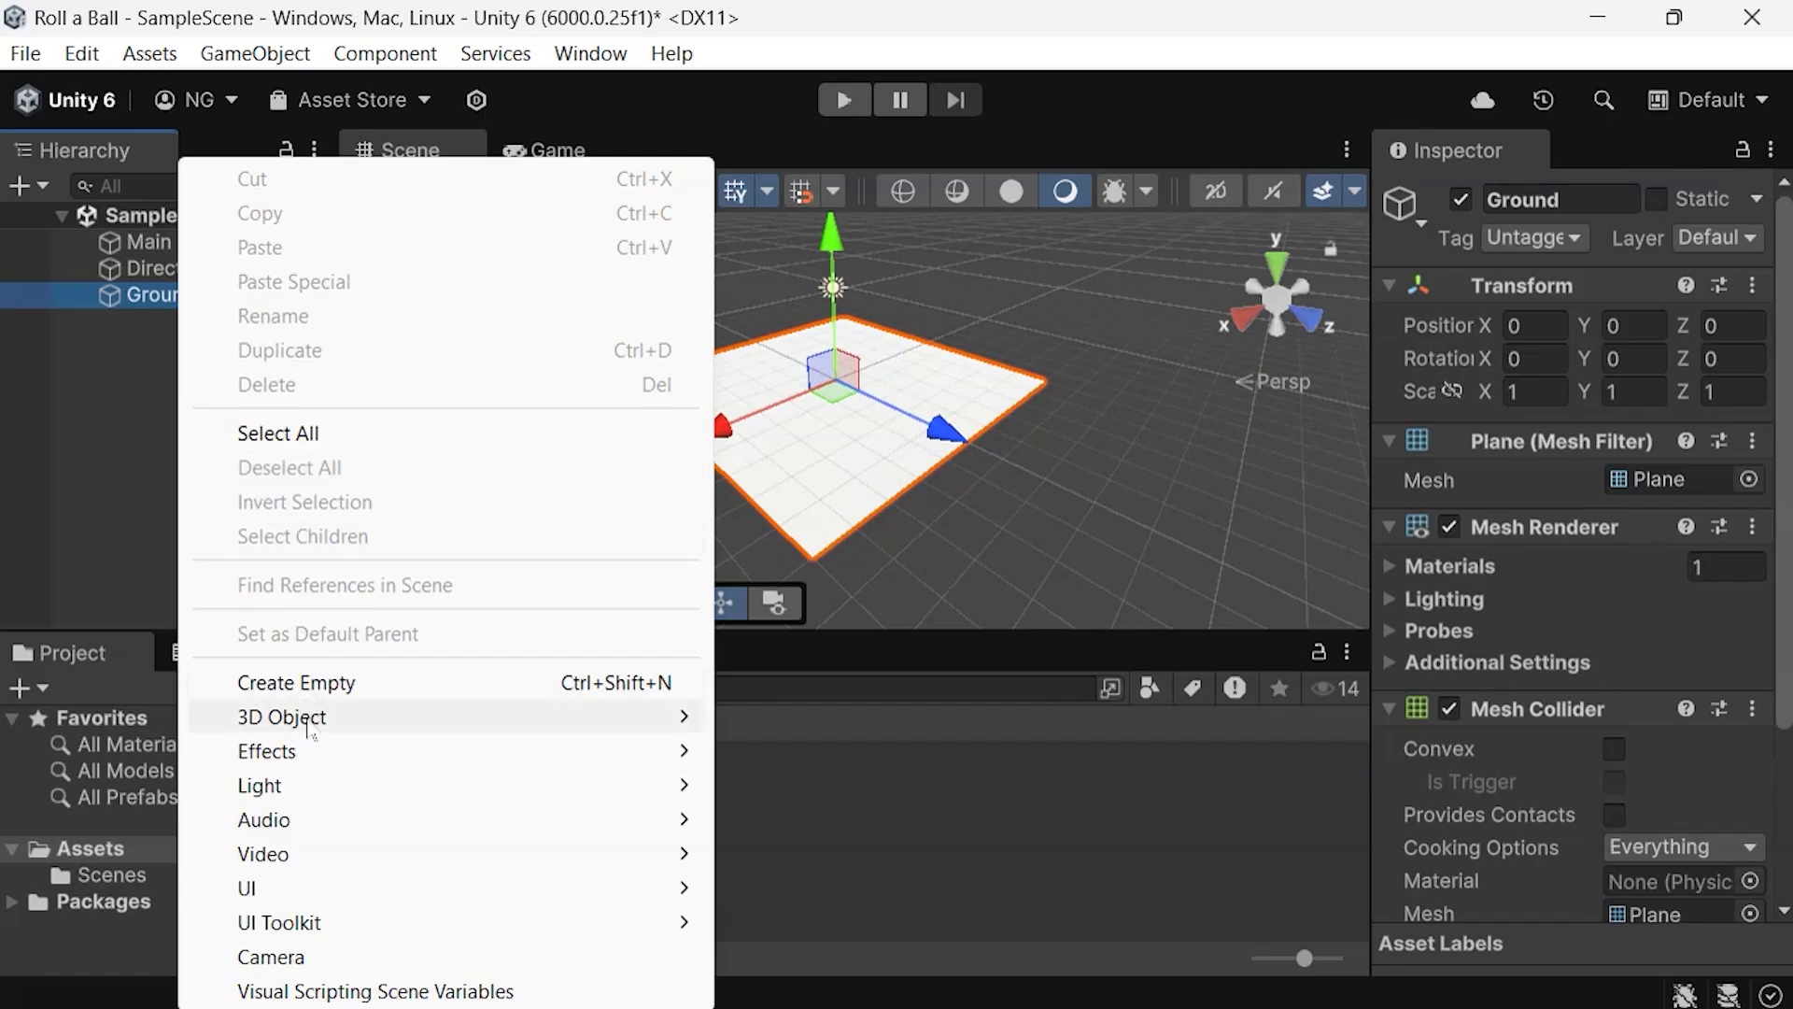
{"action": "mouse_move", "coordinate": [350, 716]}
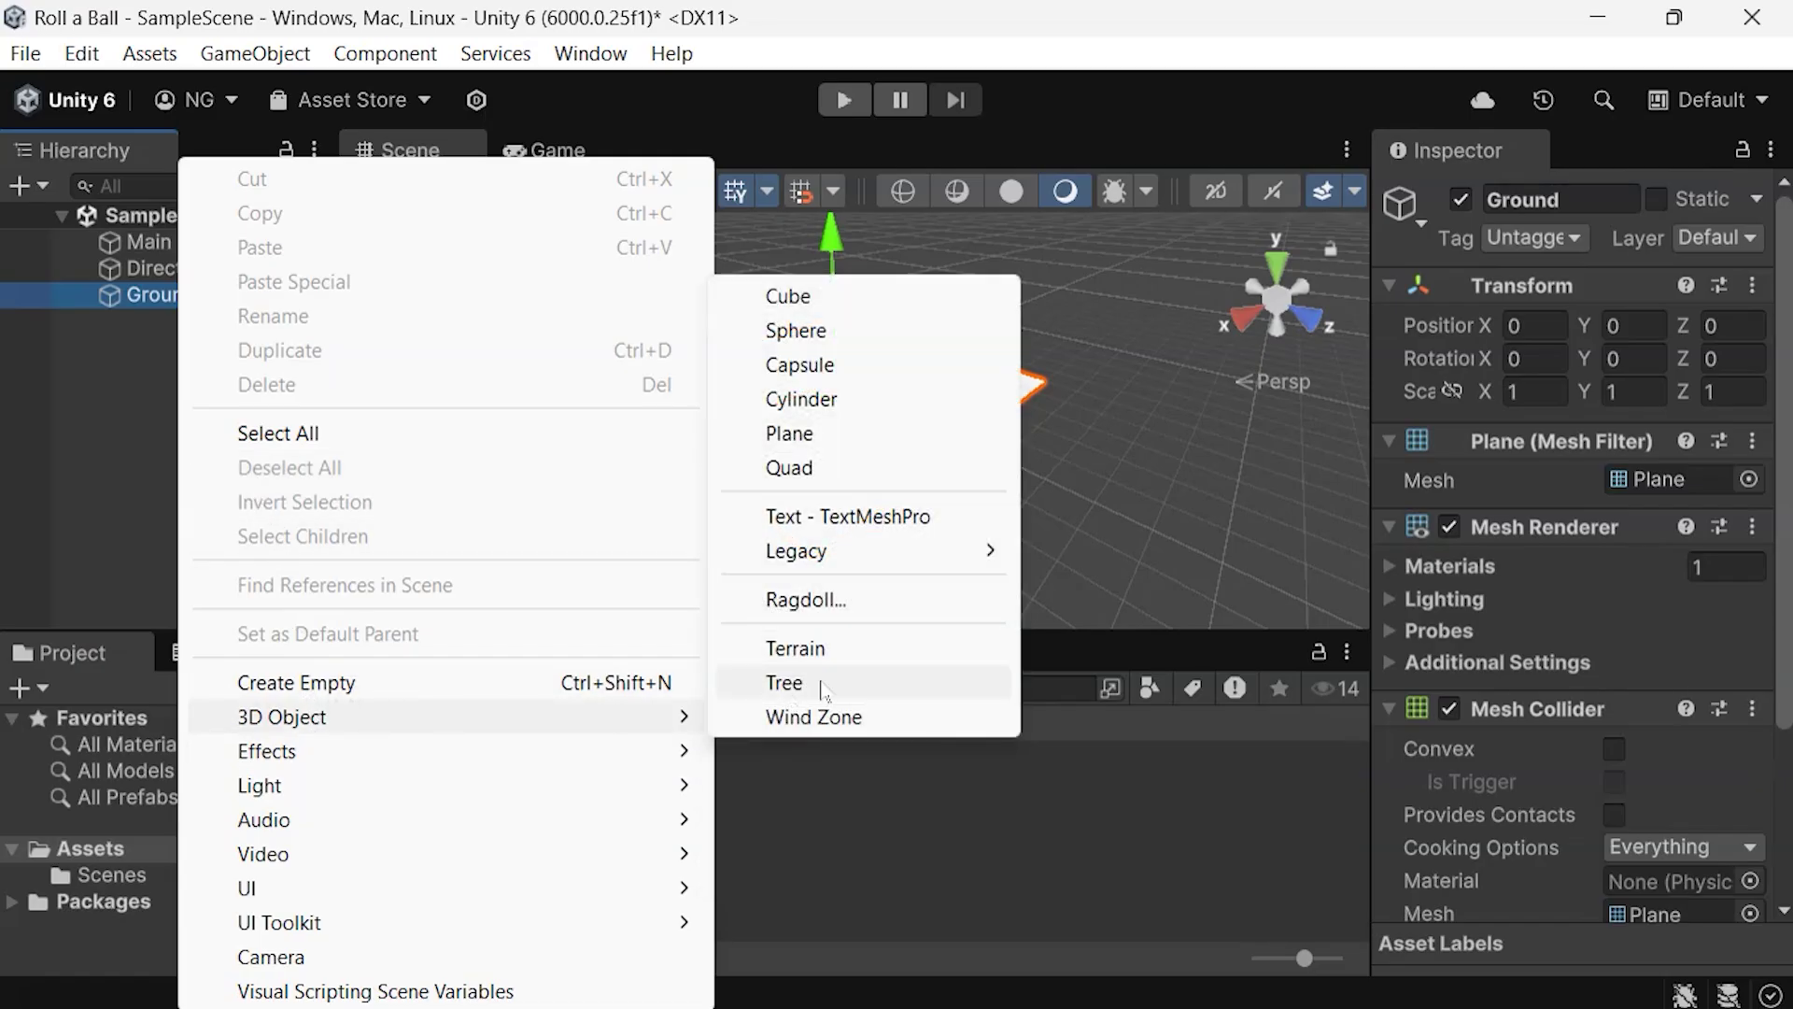
{"action": "left_click", "coordinate": [830, 341]}
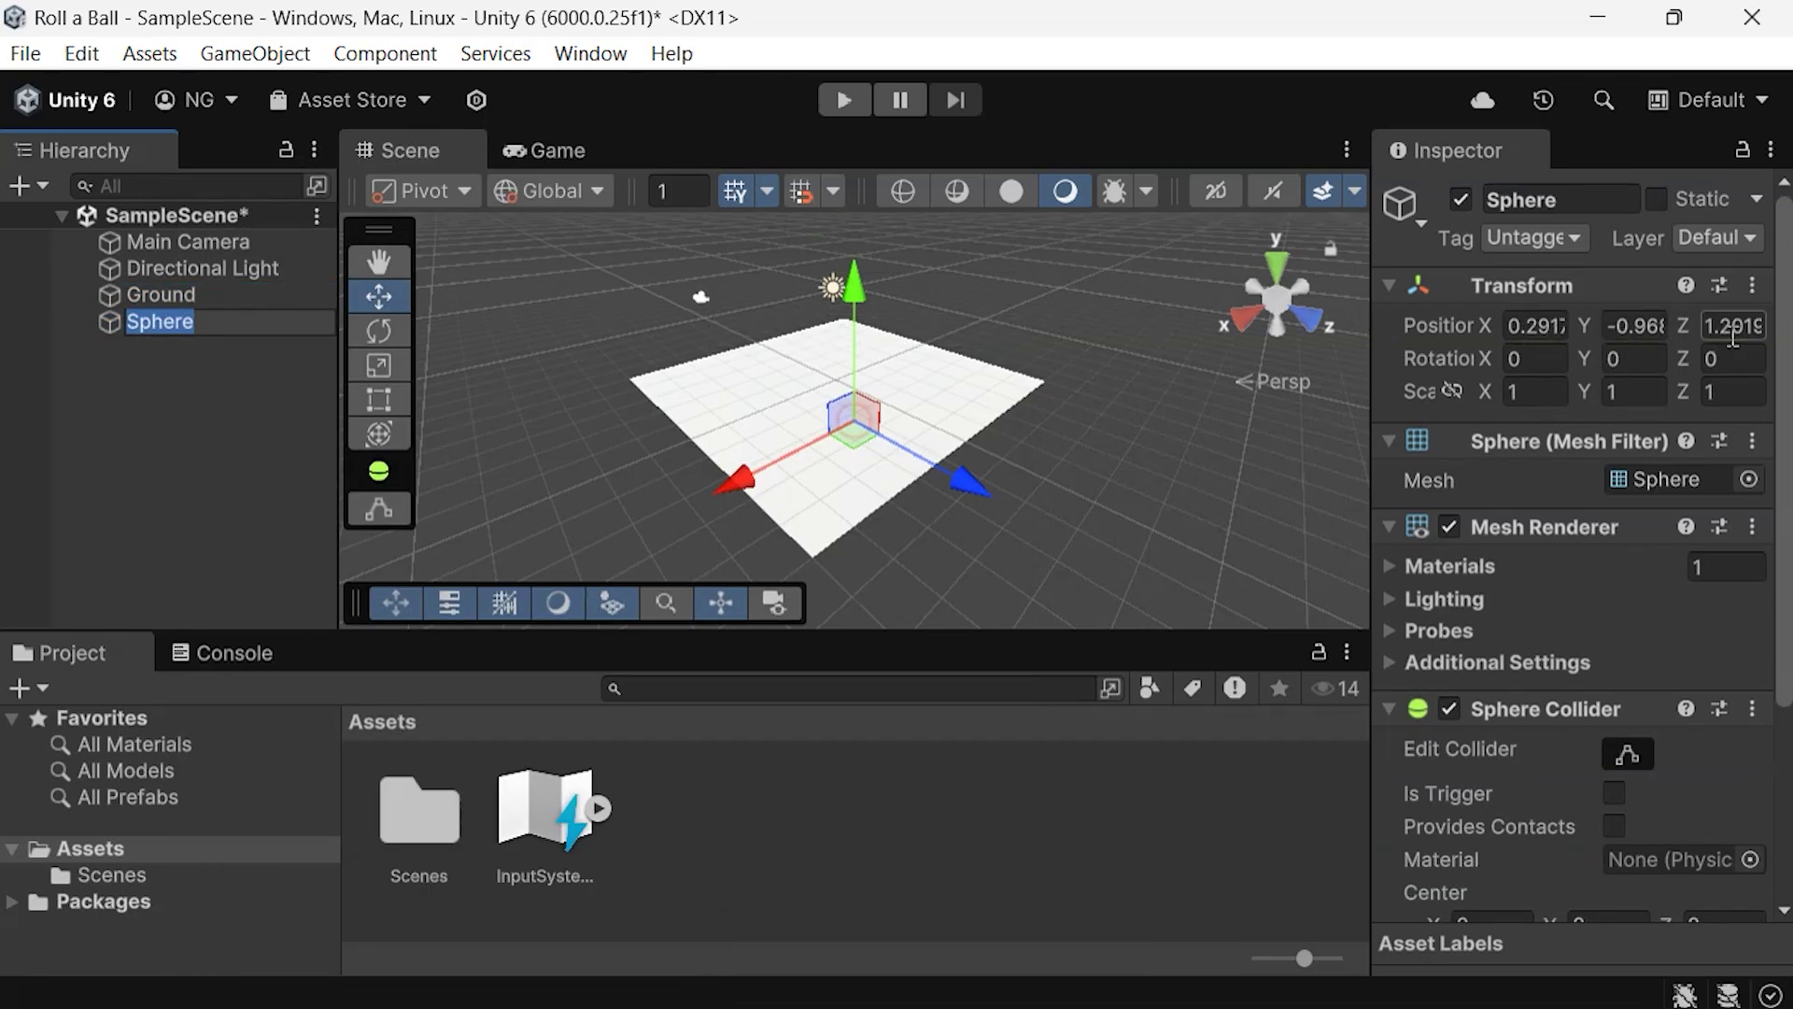
{"action": "left_click", "coordinate": [1752, 285]}
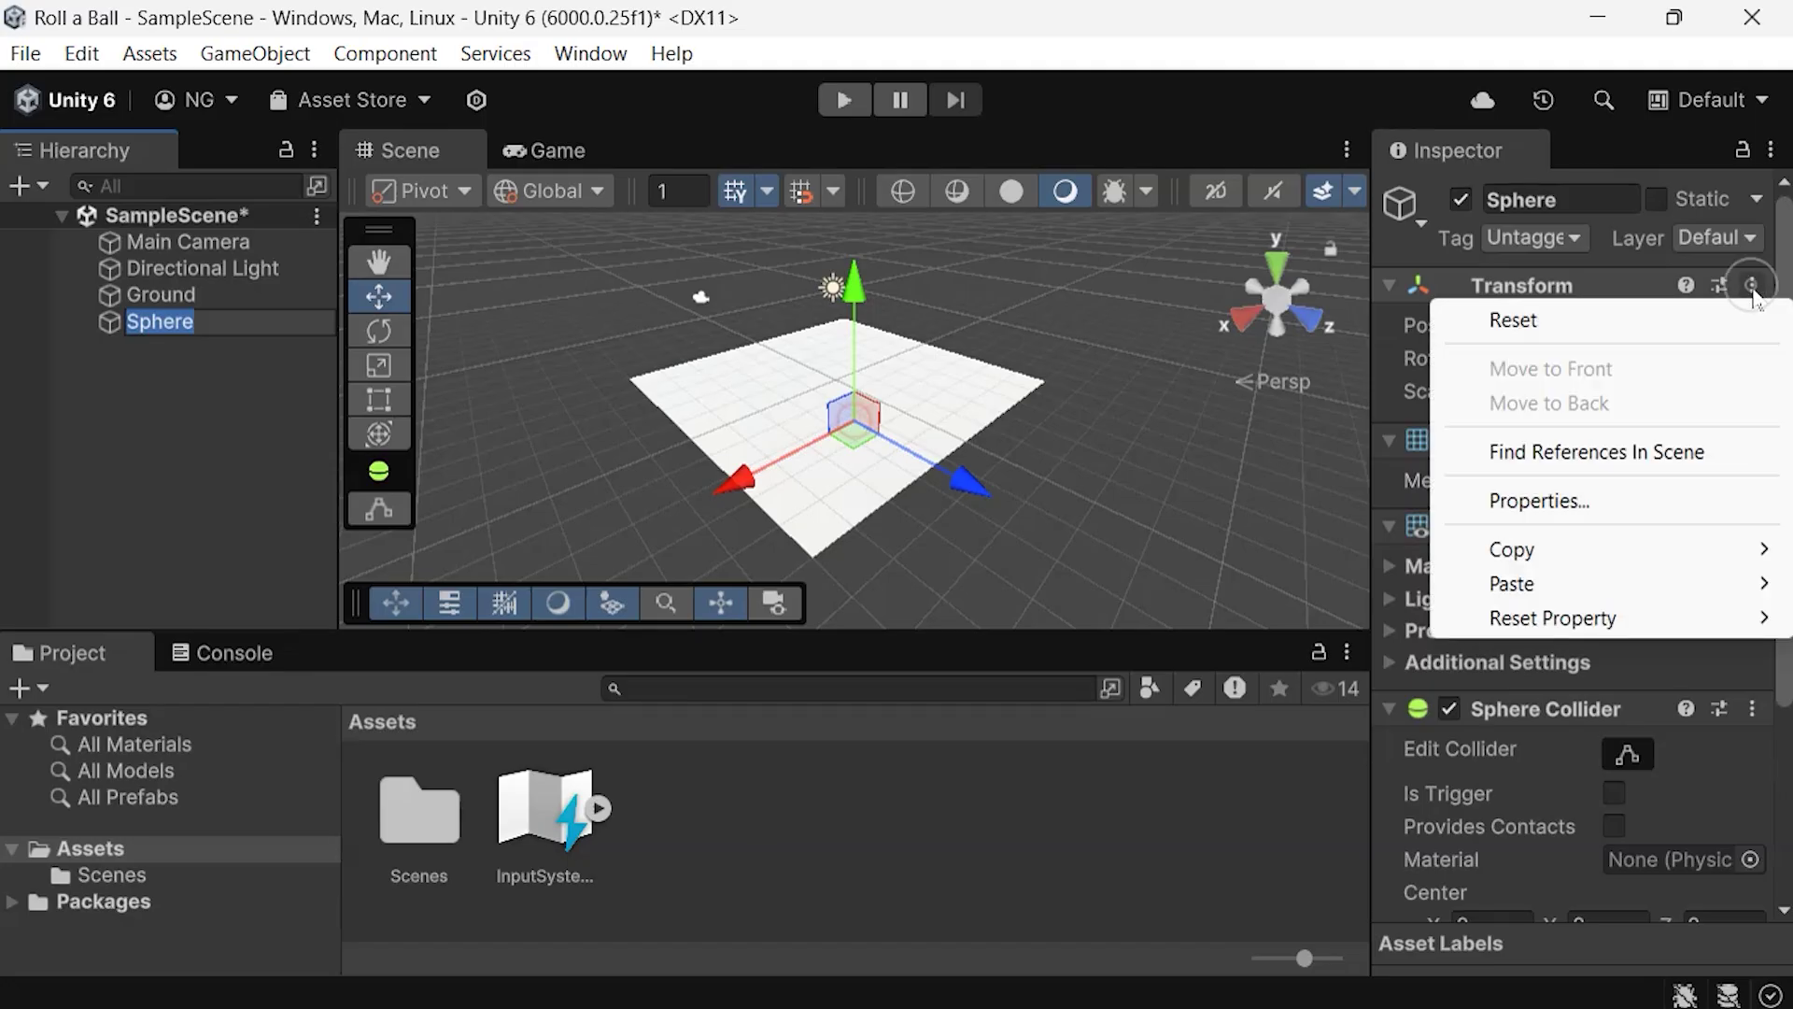
{"action": "left_click", "coordinate": [1512, 321]}
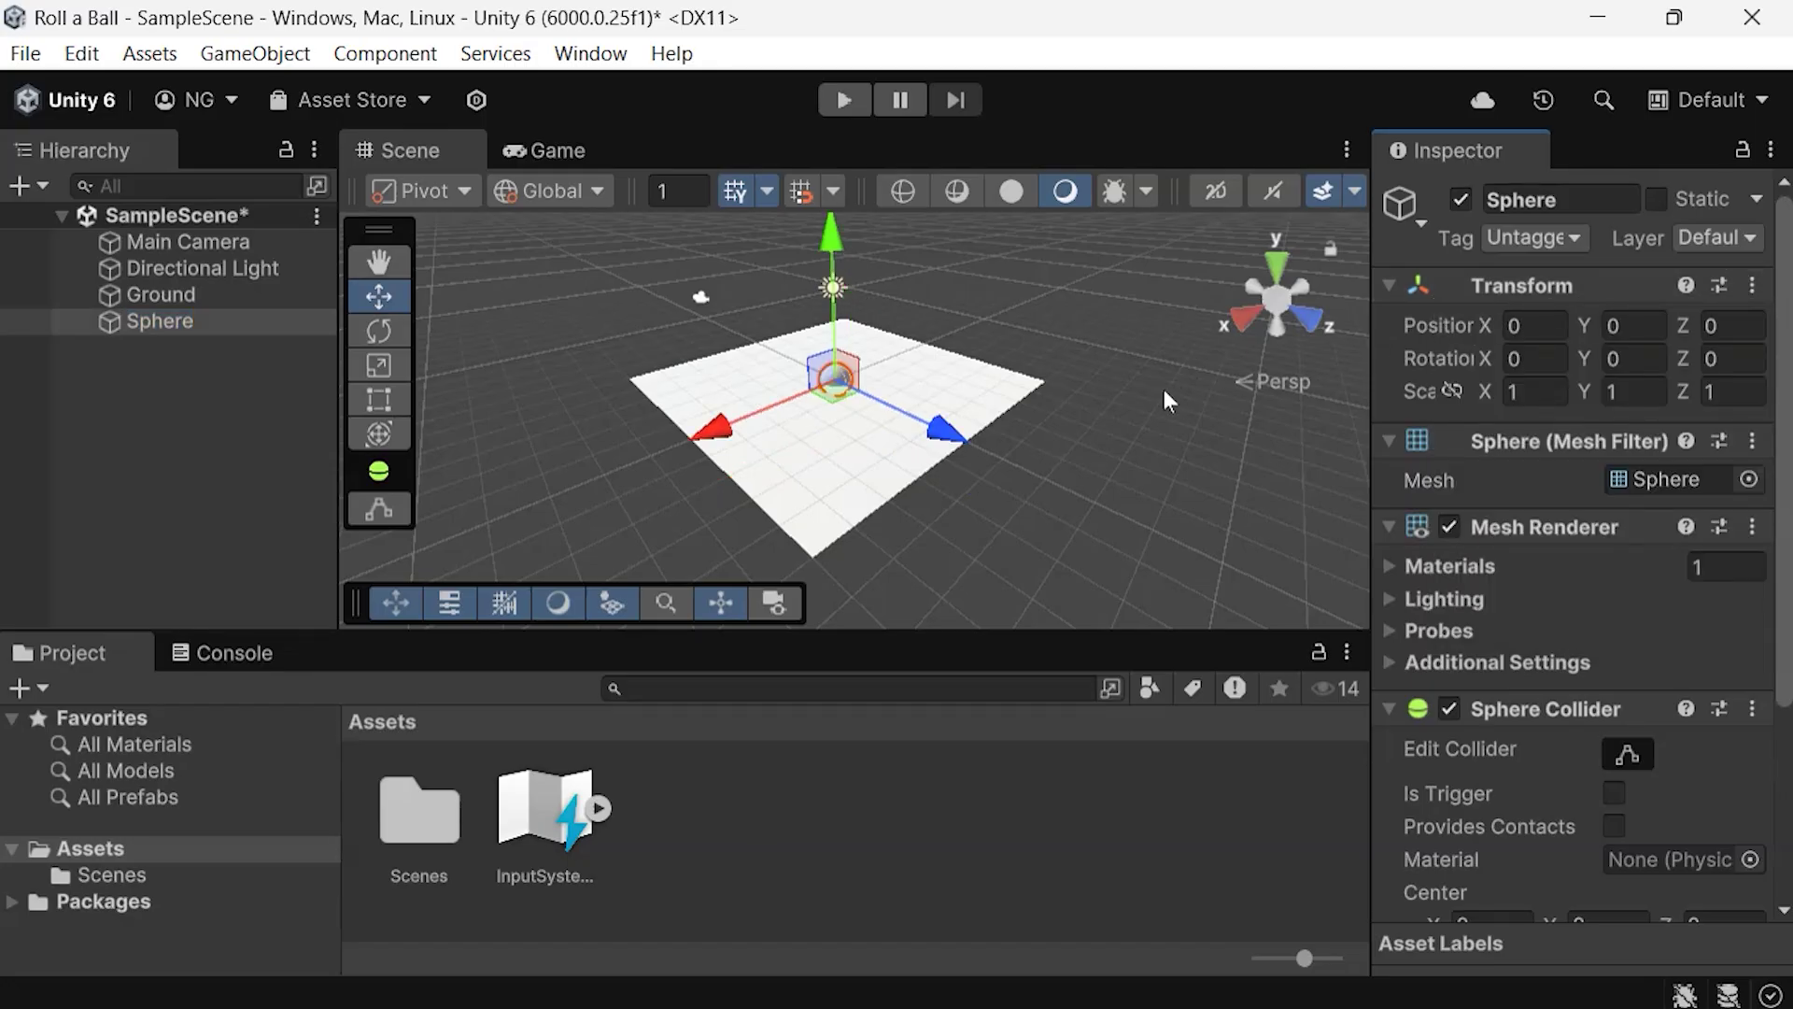
Step: Frame the Sphere and raise it above Ground, setting its Y position to 0.5
{"action": "double_click", "coordinate": [109, 312]}
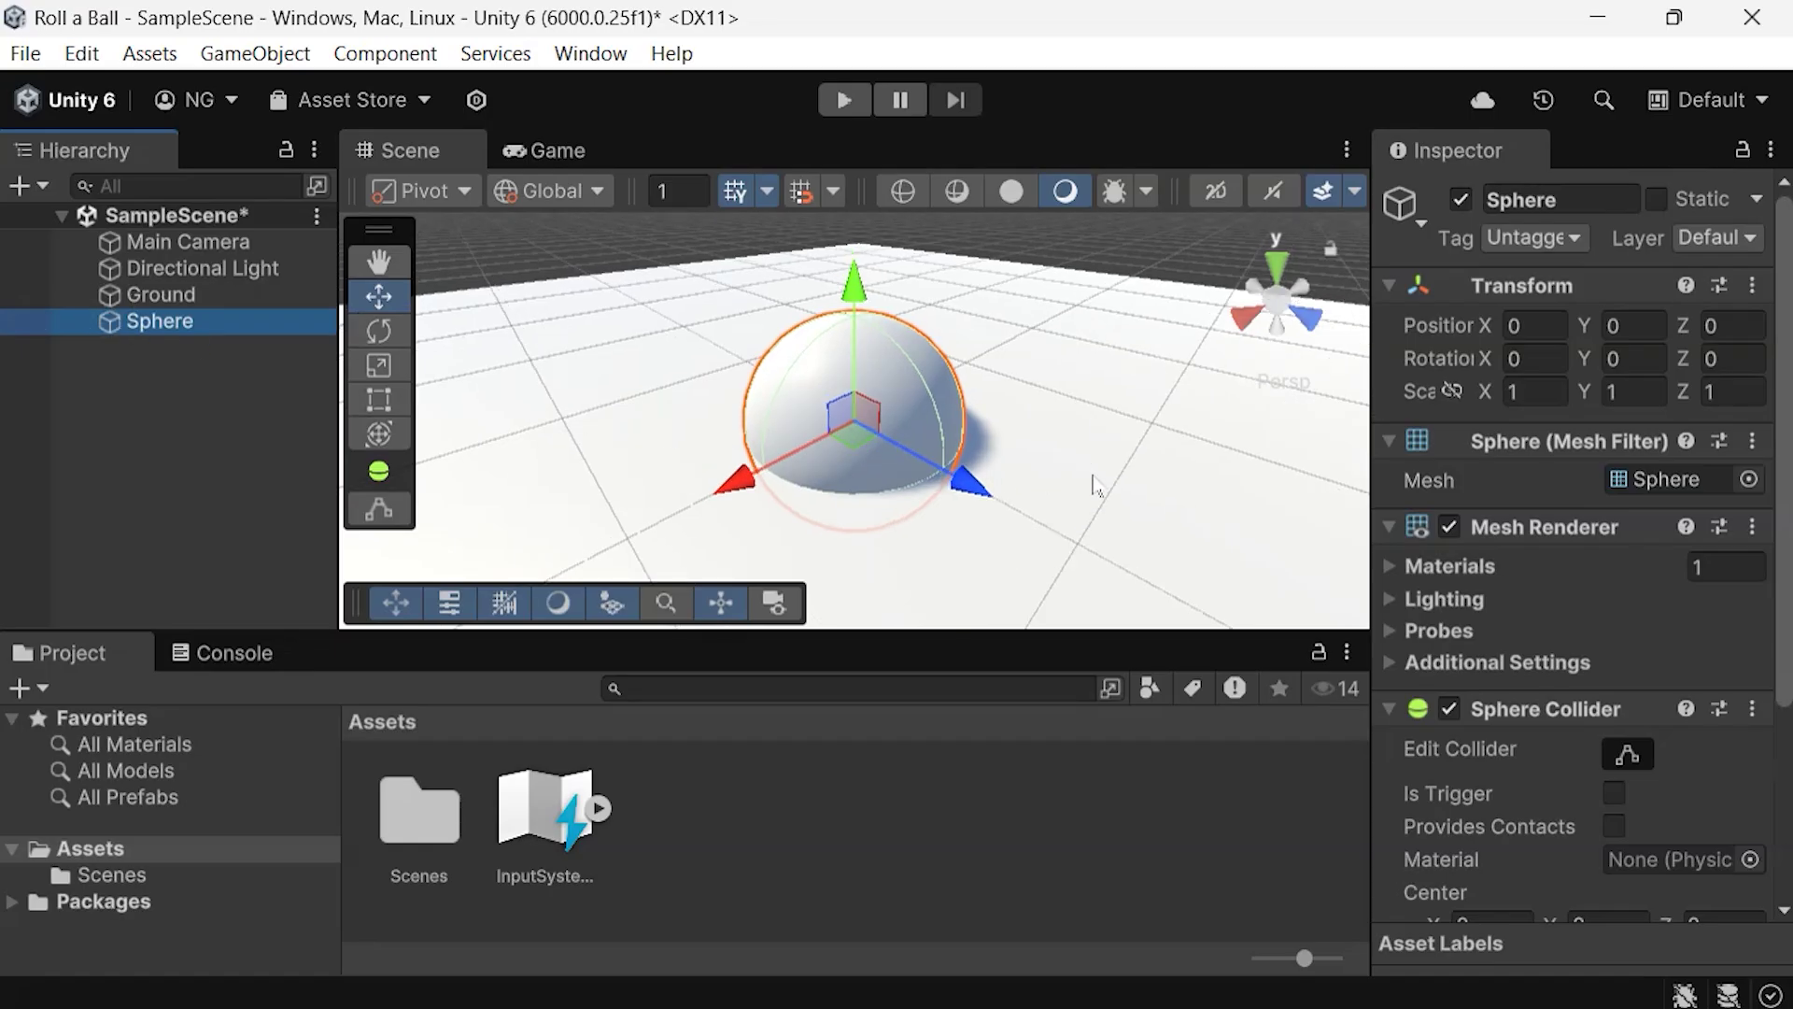
{"action": "scroll", "coordinate": [1068, 482], "scroll_direction": "down", "scroll_amount": 2}
{"action": "scroll", "coordinate": [1067, 483], "scroll_direction": "down", "scroll_amount": 1}
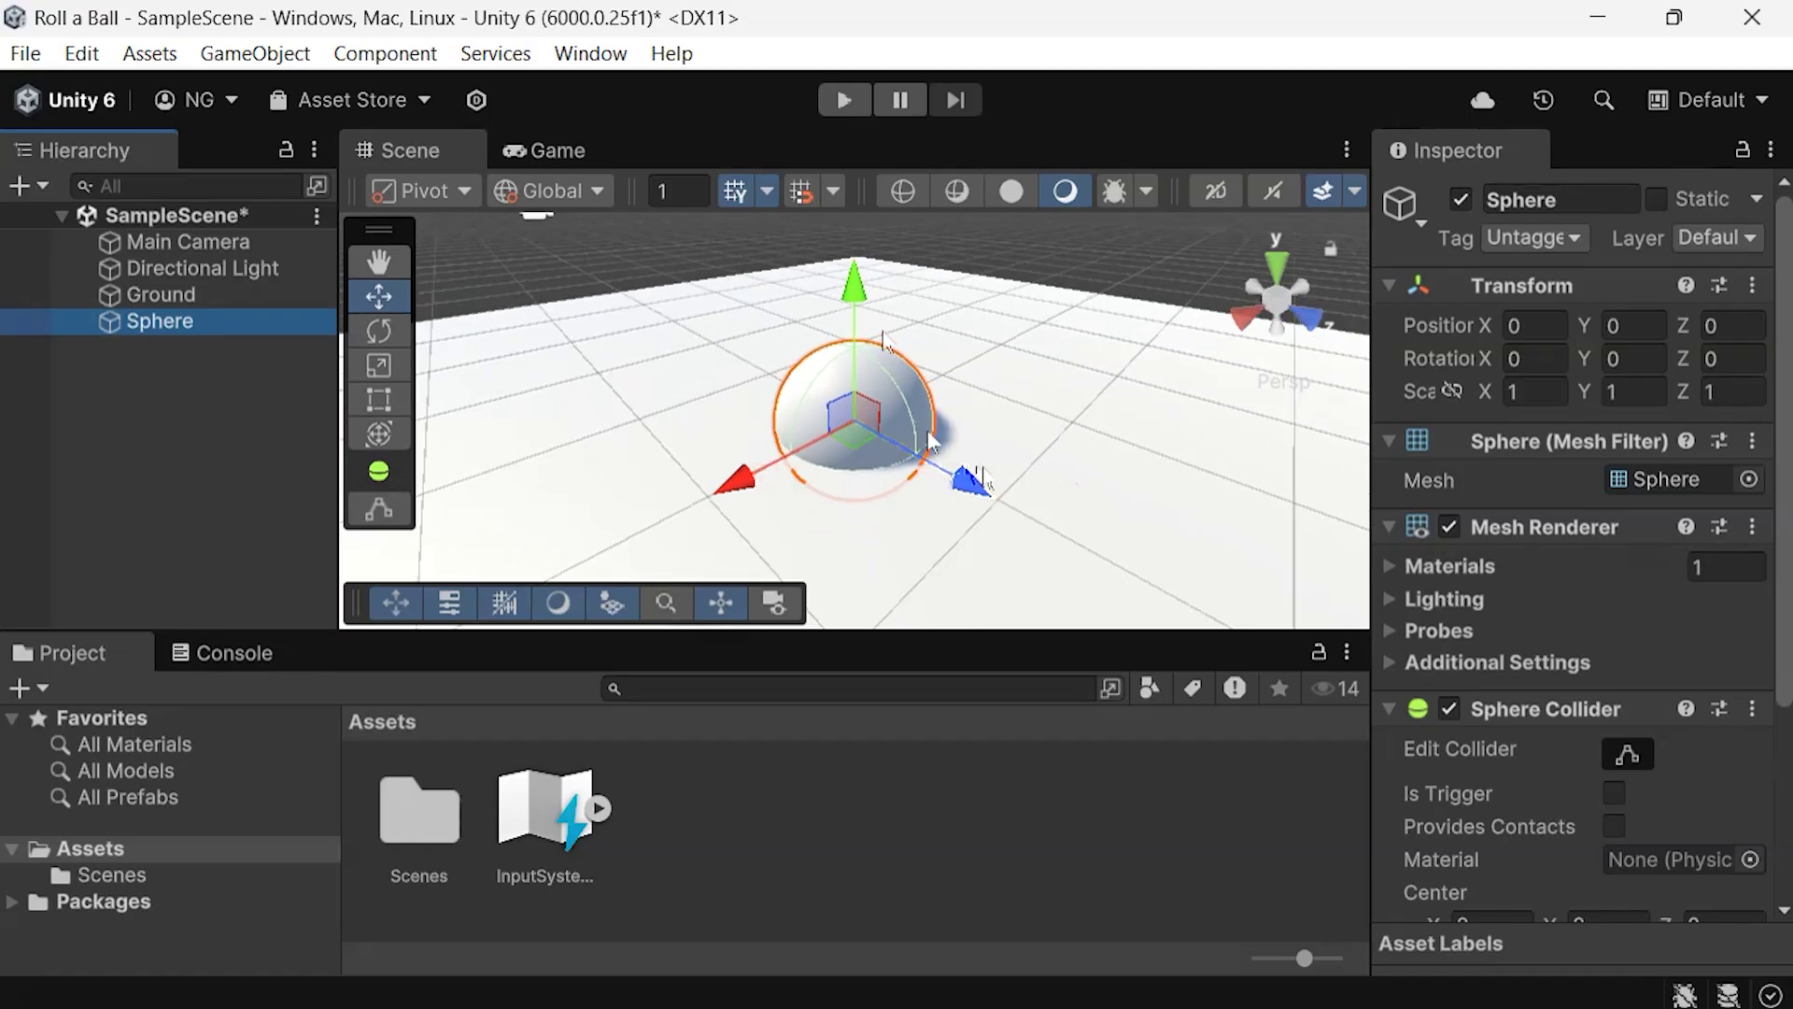
{"action": "scroll", "coordinate": [925, 365], "scroll_direction": "down", "scroll_amount": 1}
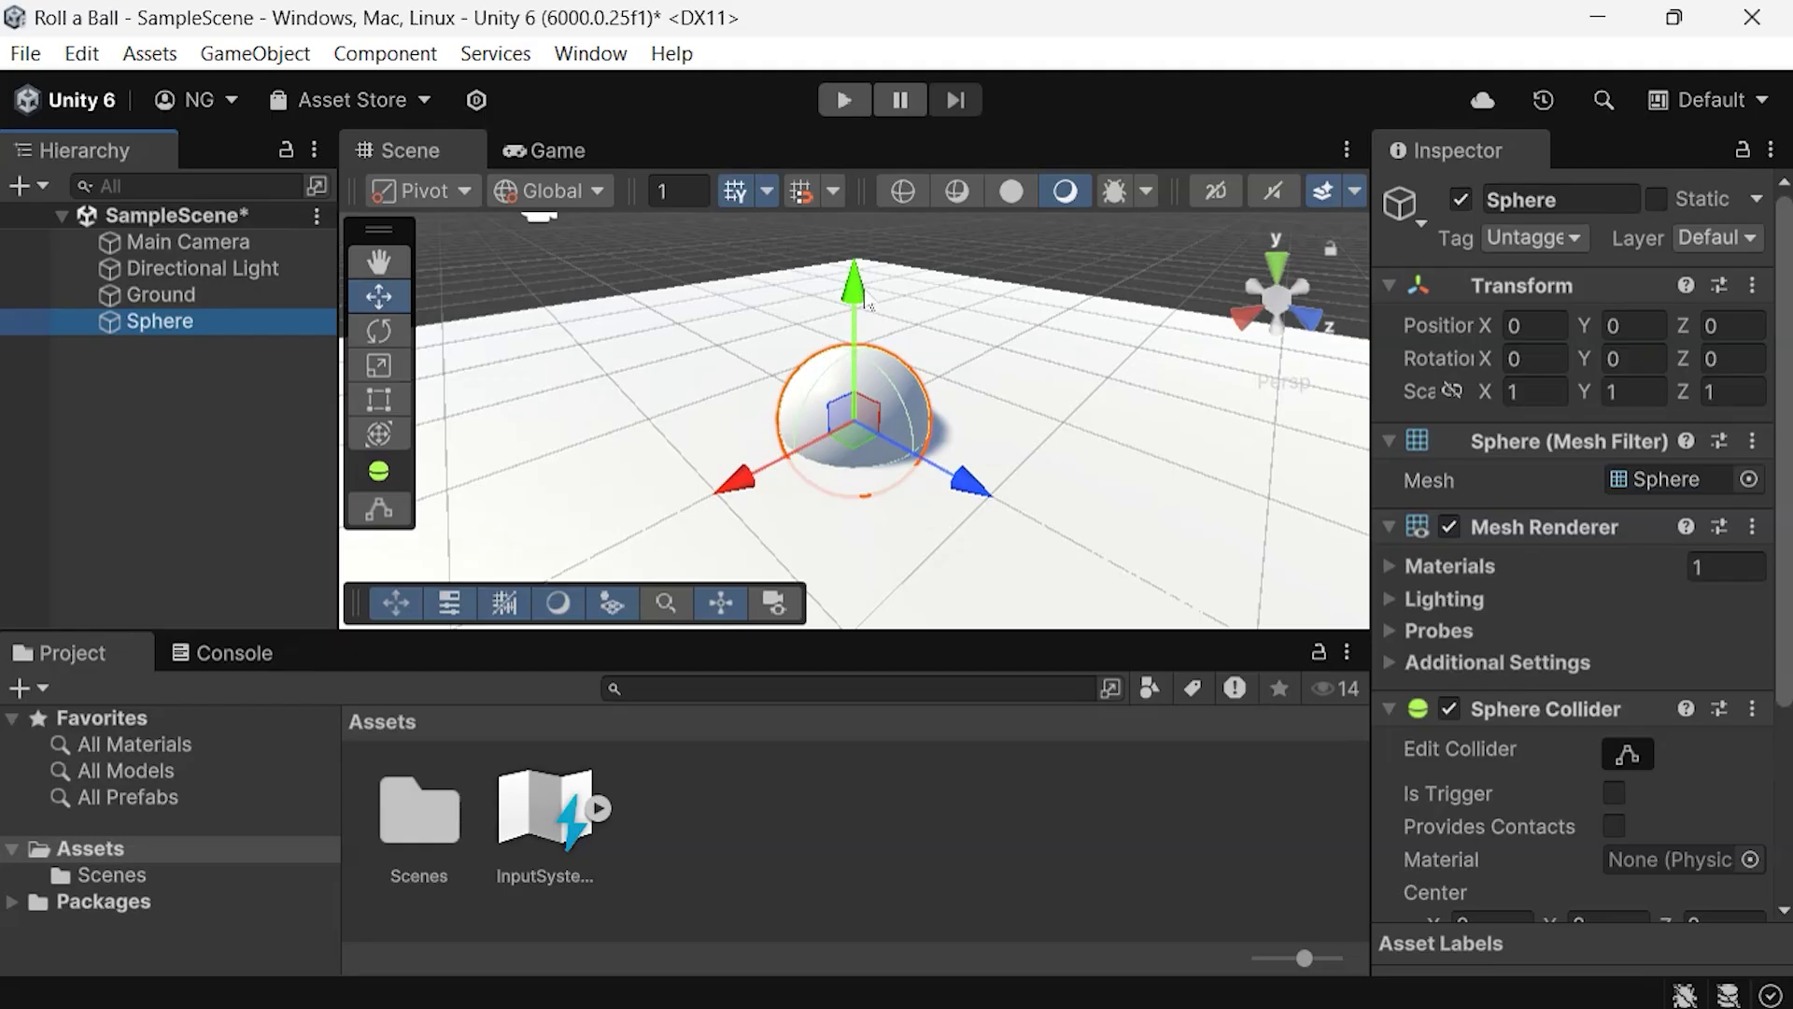
{"action": "left_click_drag", "start_coordinate": [855, 309], "coordinate": [871, 205]}
{"action": "left_click", "coordinate": [1627, 325]}
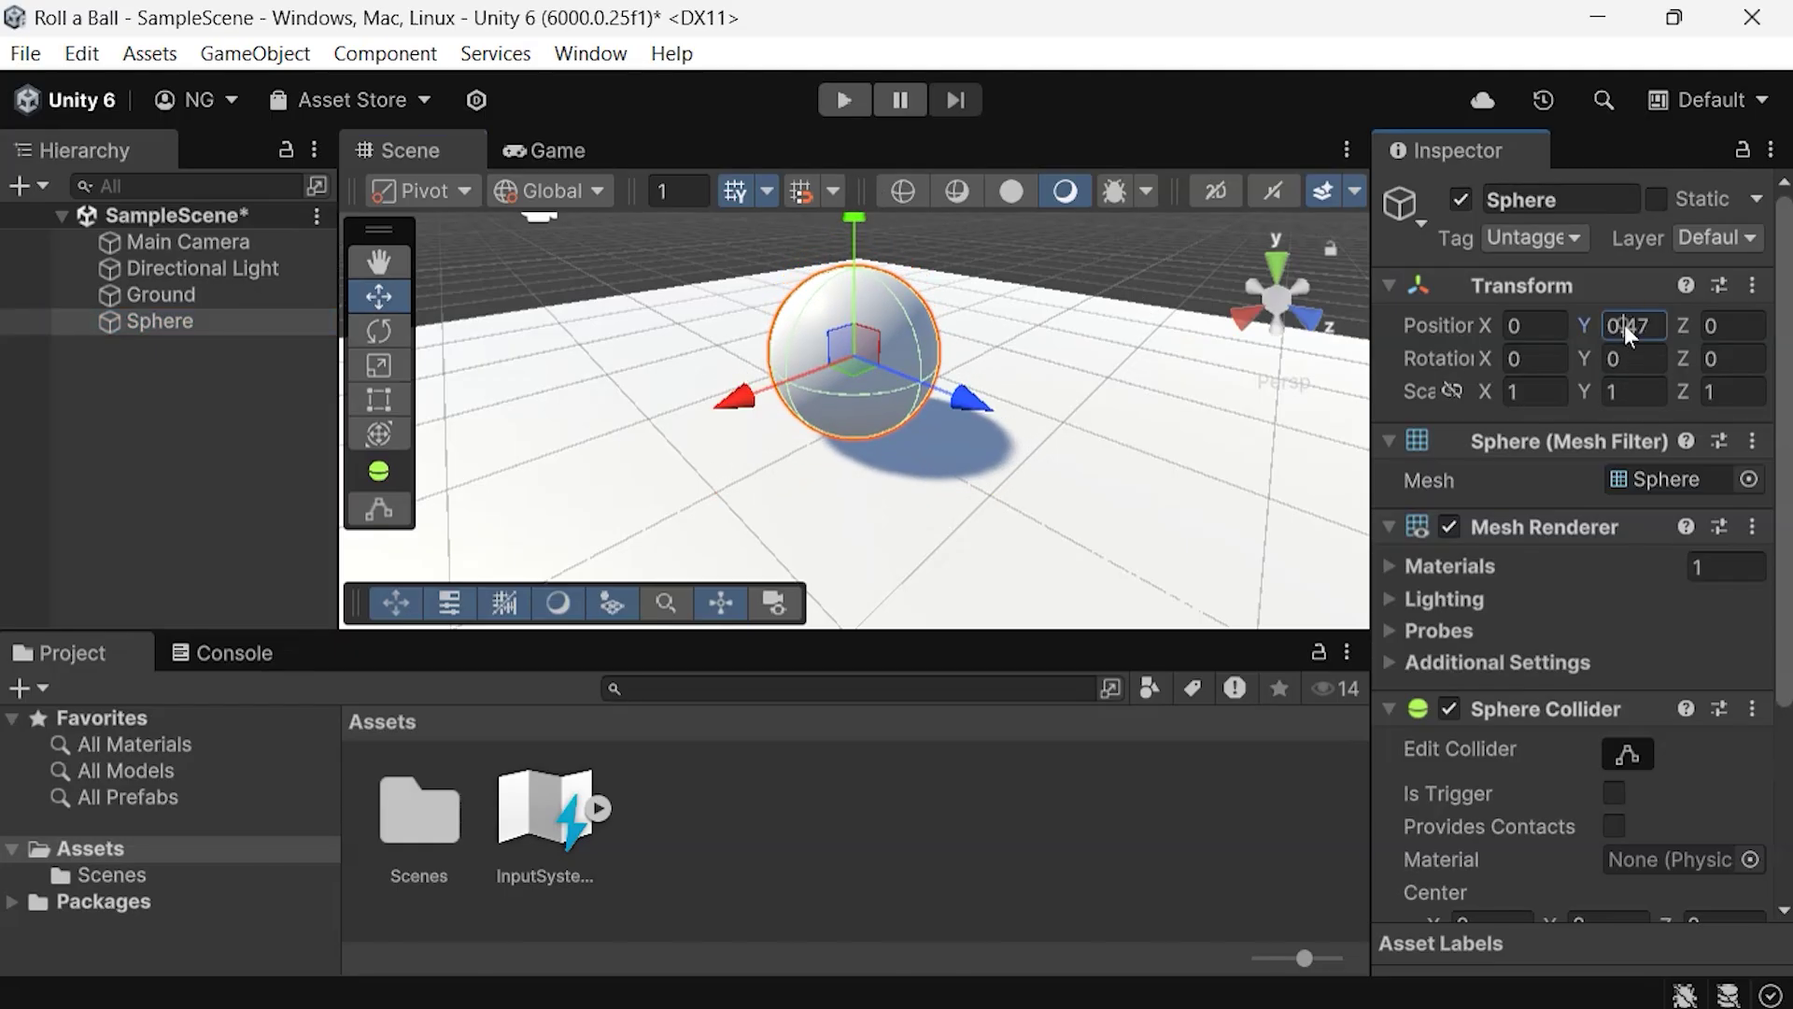
{"action": "type", "text": "5"}
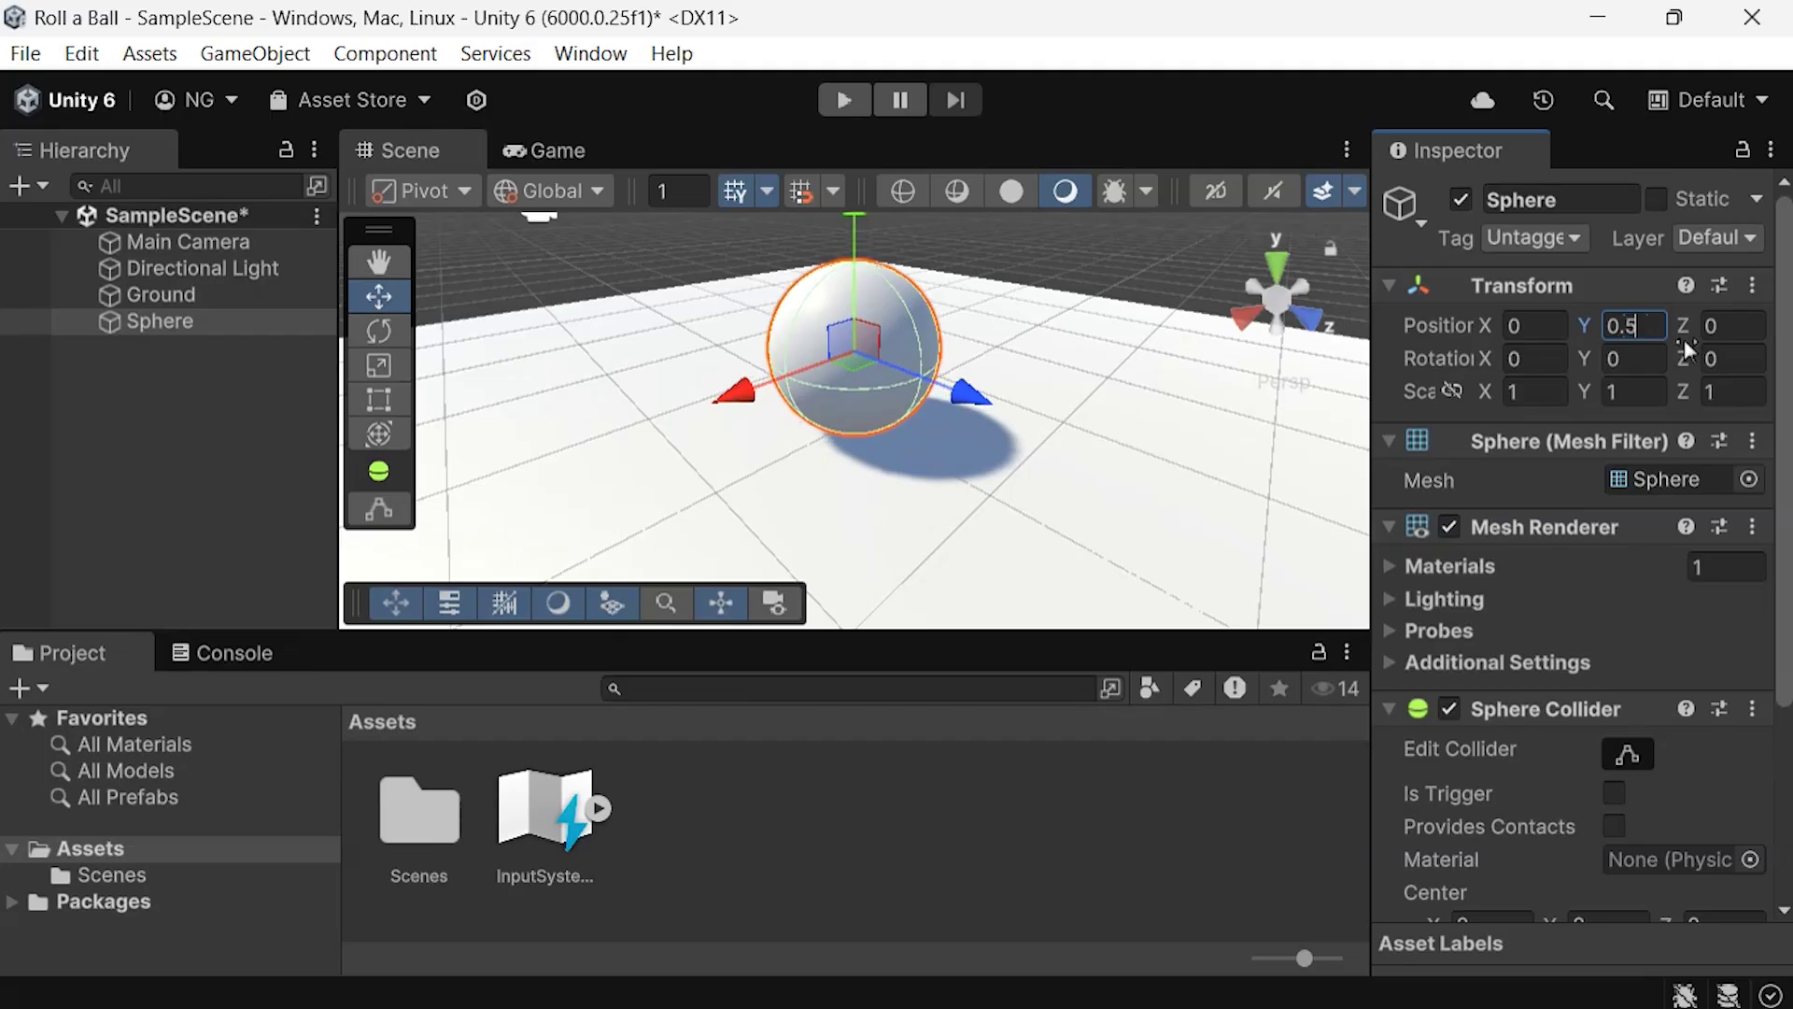
Step: Try scaling the Sphere uniformly to about 2.15 and 0.65 and stretching it along Z to about 1.01, and undo the scaling
{"action": "middle_click_drag", "start_coordinate": [803, 499], "coordinate": [912, 417]}
{"action": "left_click_drag", "start_coordinate": [912, 417], "coordinate": [921, 471], "text": "alt"}
{"action": "key", "text": "w"}
{"action": "scroll", "coordinate": [906, 448], "scroll_direction": "down", "scroll_amount": 2}
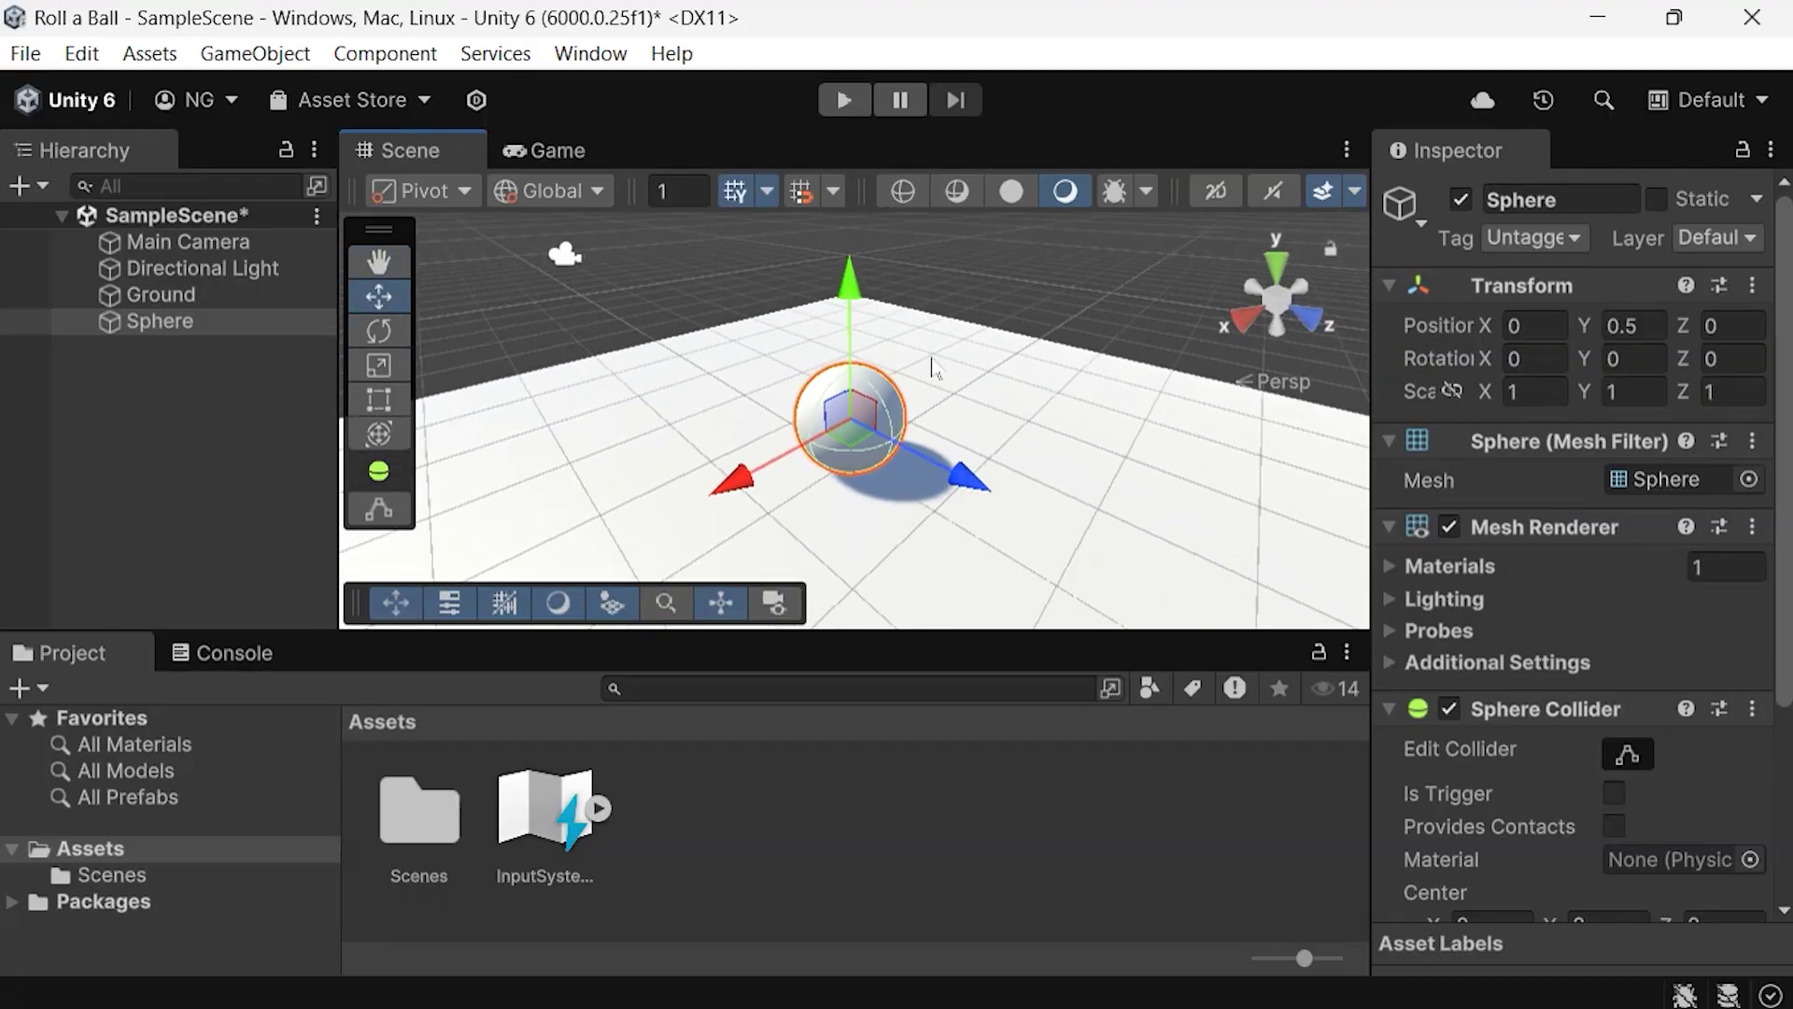
{"action": "left_click", "coordinate": [1054, 295]}
{"action": "left_click", "coordinate": [889, 439]}
{"action": "left_click", "coordinate": [381, 369]}
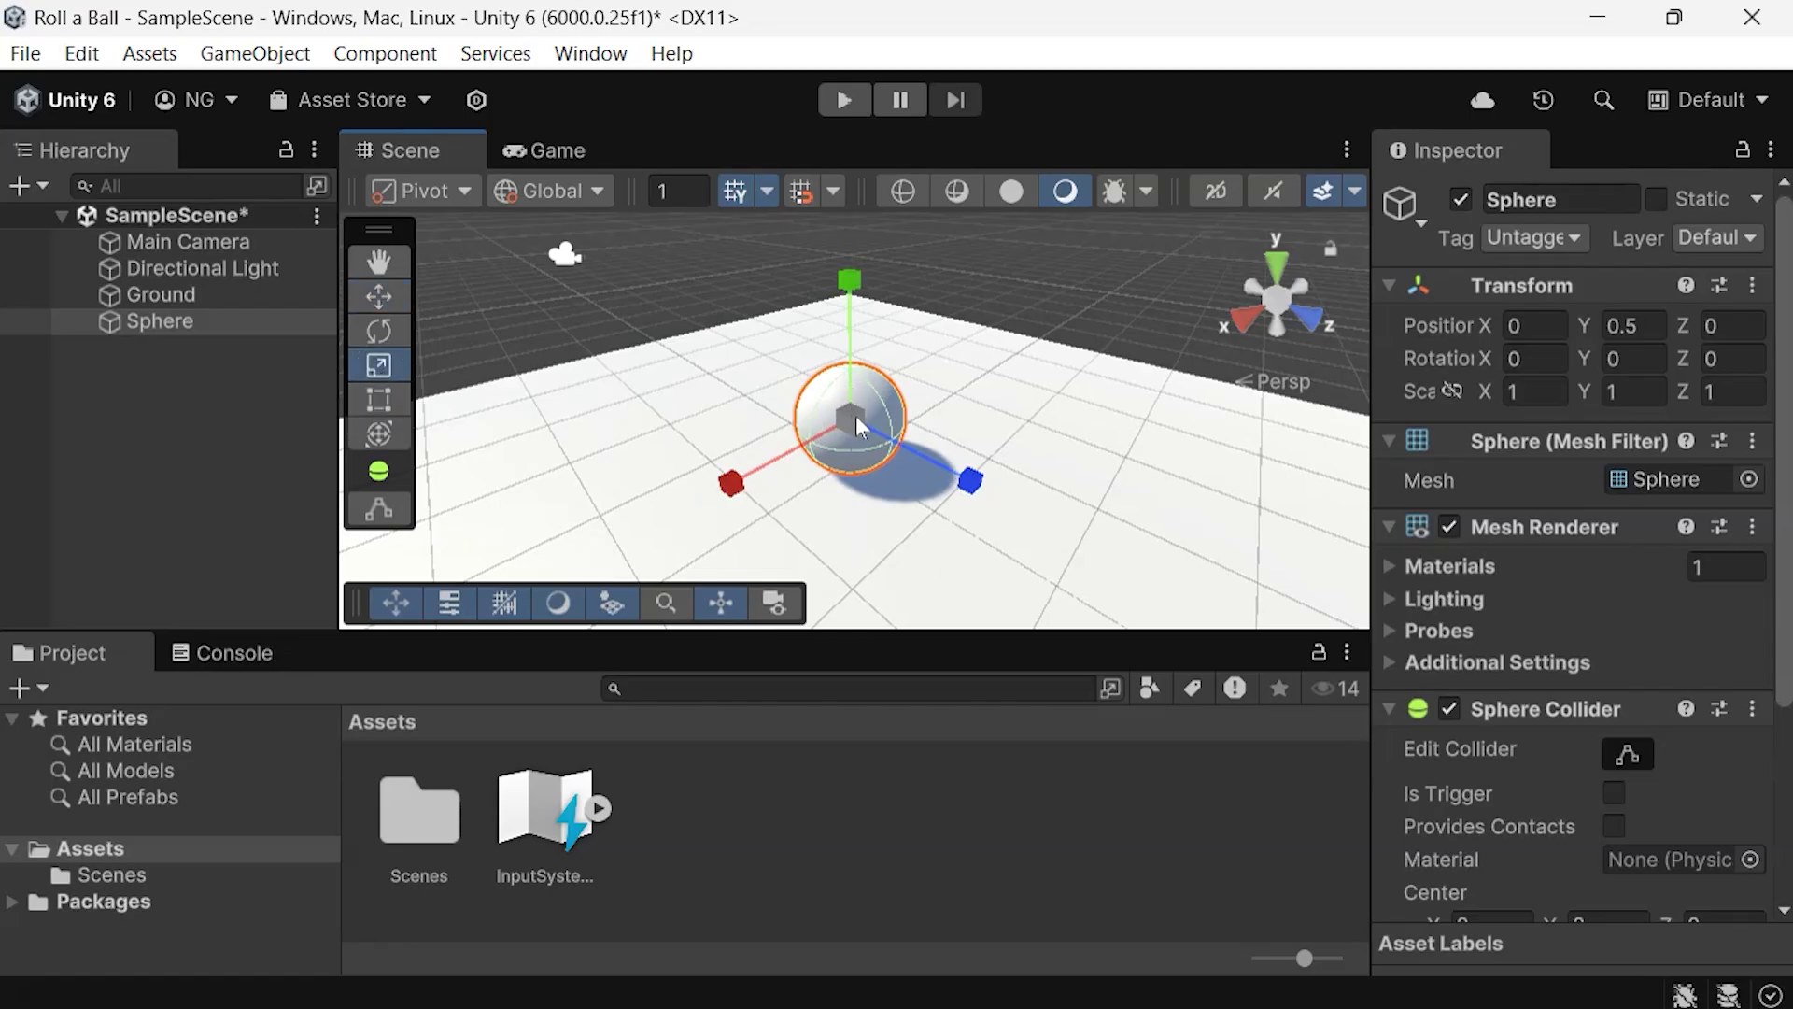
{"action": "left_click_drag", "start_coordinate": [855, 416], "coordinate": [1231, 624]}
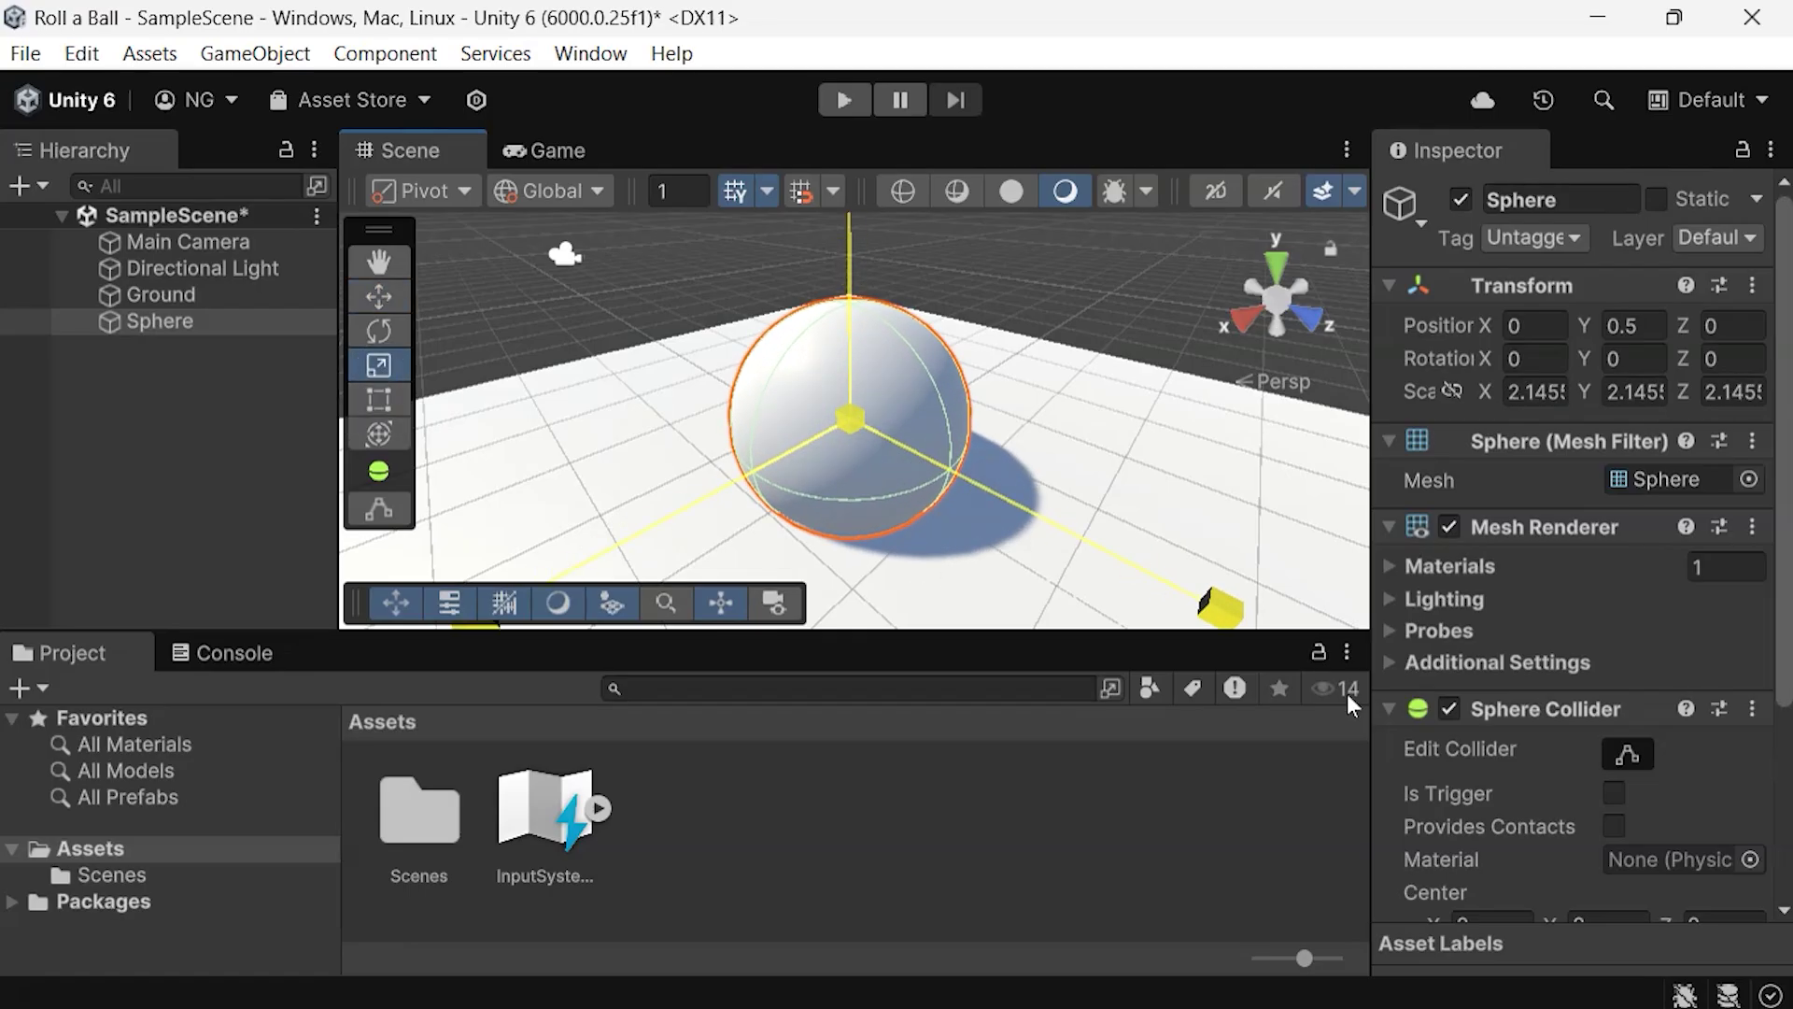
{"action": "left_click_drag", "start_coordinate": [850, 418], "coordinate": [678, 308]}
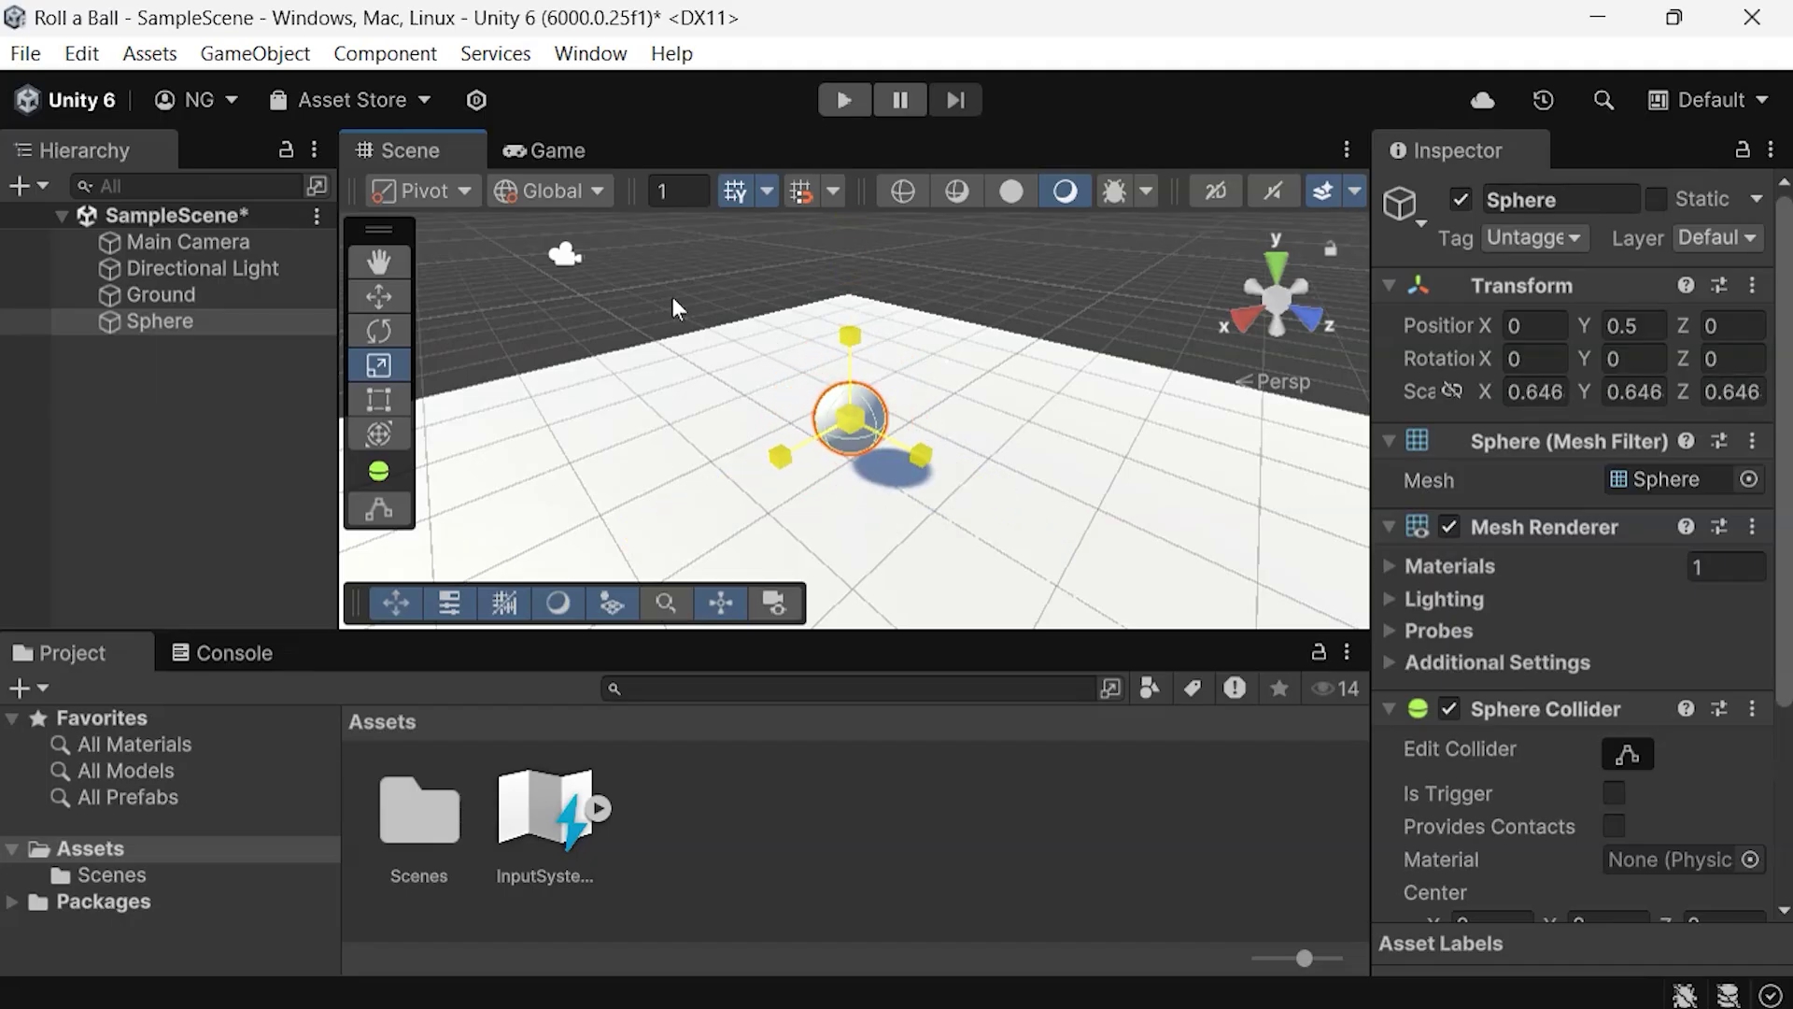
{"action": "left_click_drag", "start_coordinate": [963, 478], "coordinate": [996, 564]}
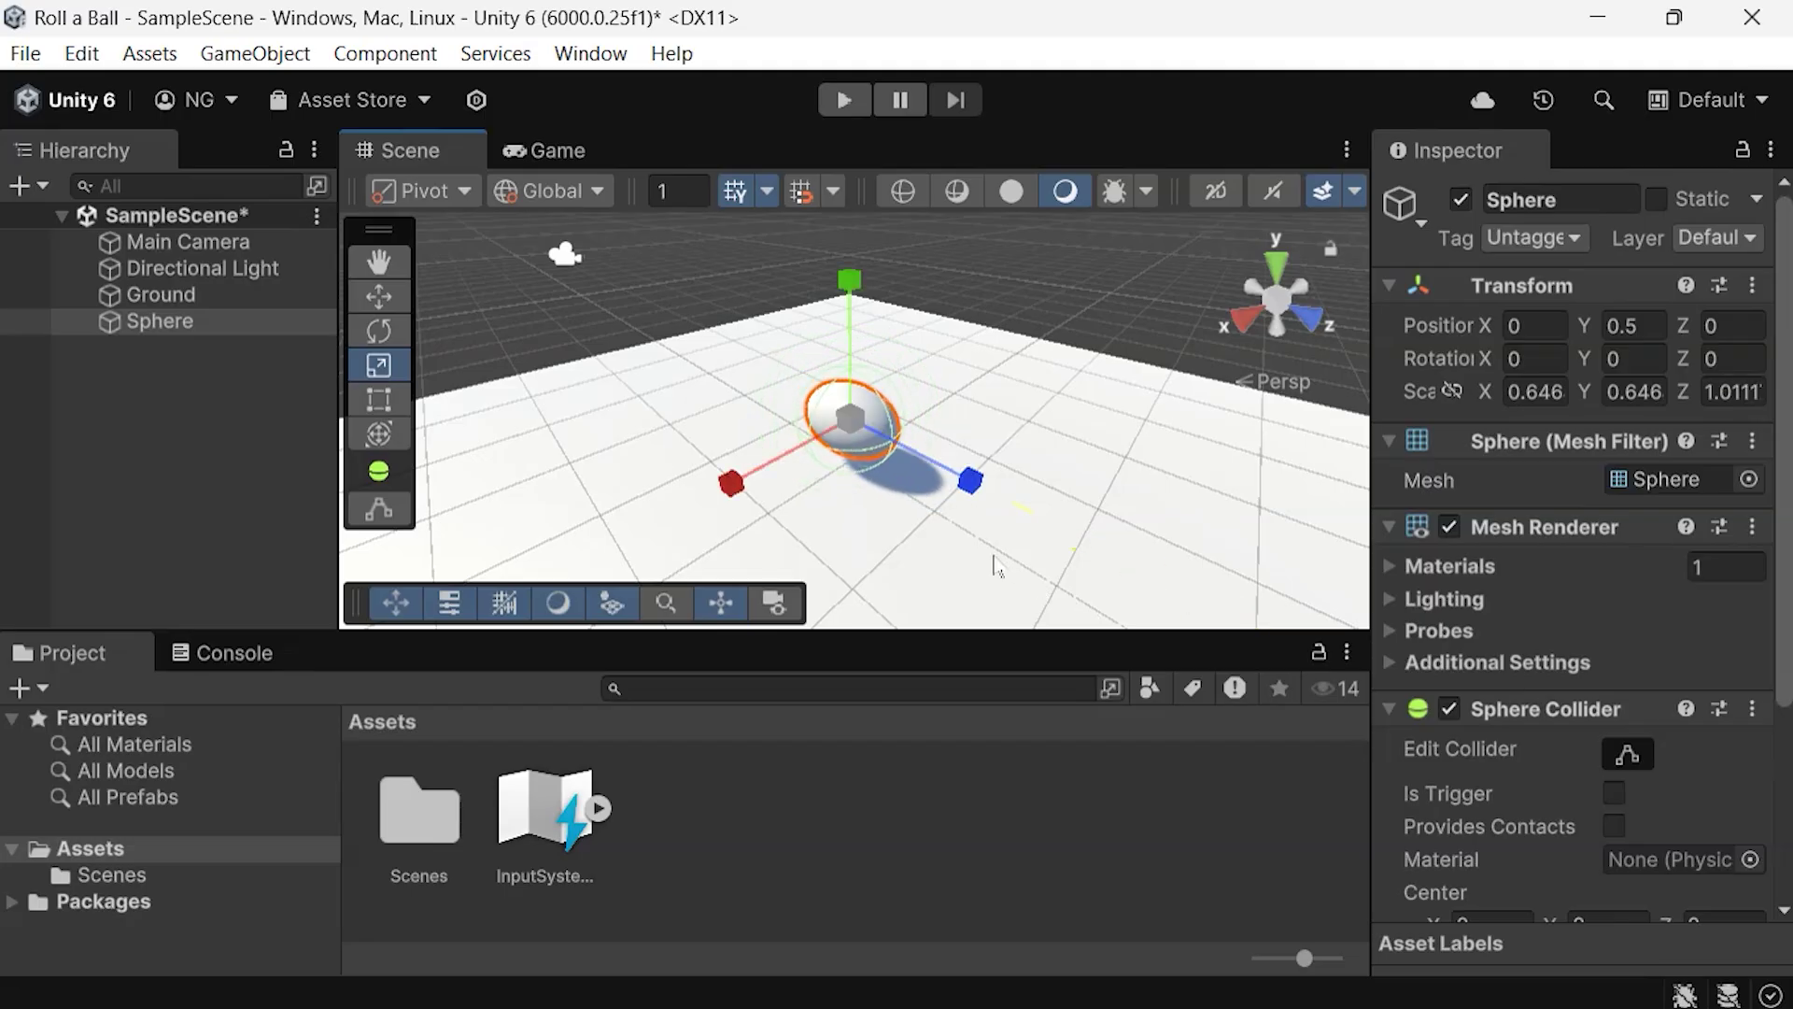
{"action": "key", "text": "ctrl+z"}
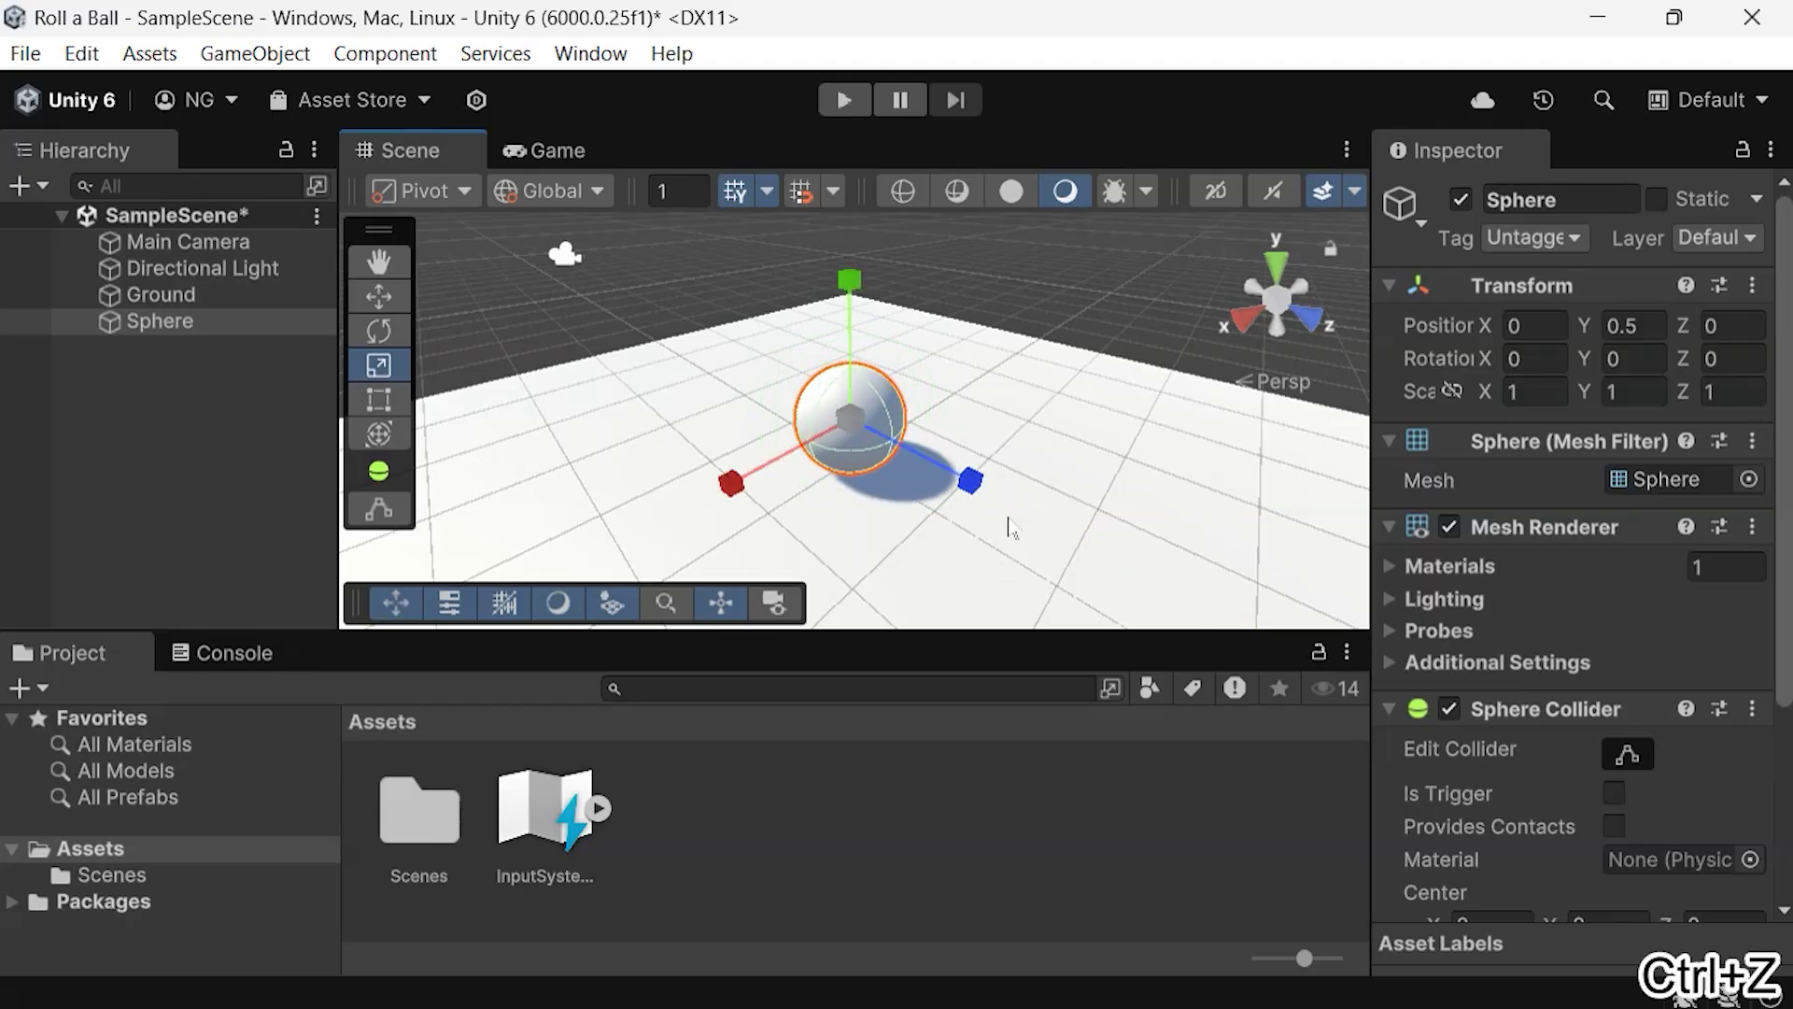
Step: Raise the Sphere well above Ground, setting its Y position to 3
{"action": "left_click", "coordinate": [394, 327]}
{"action": "key", "text": "q"}
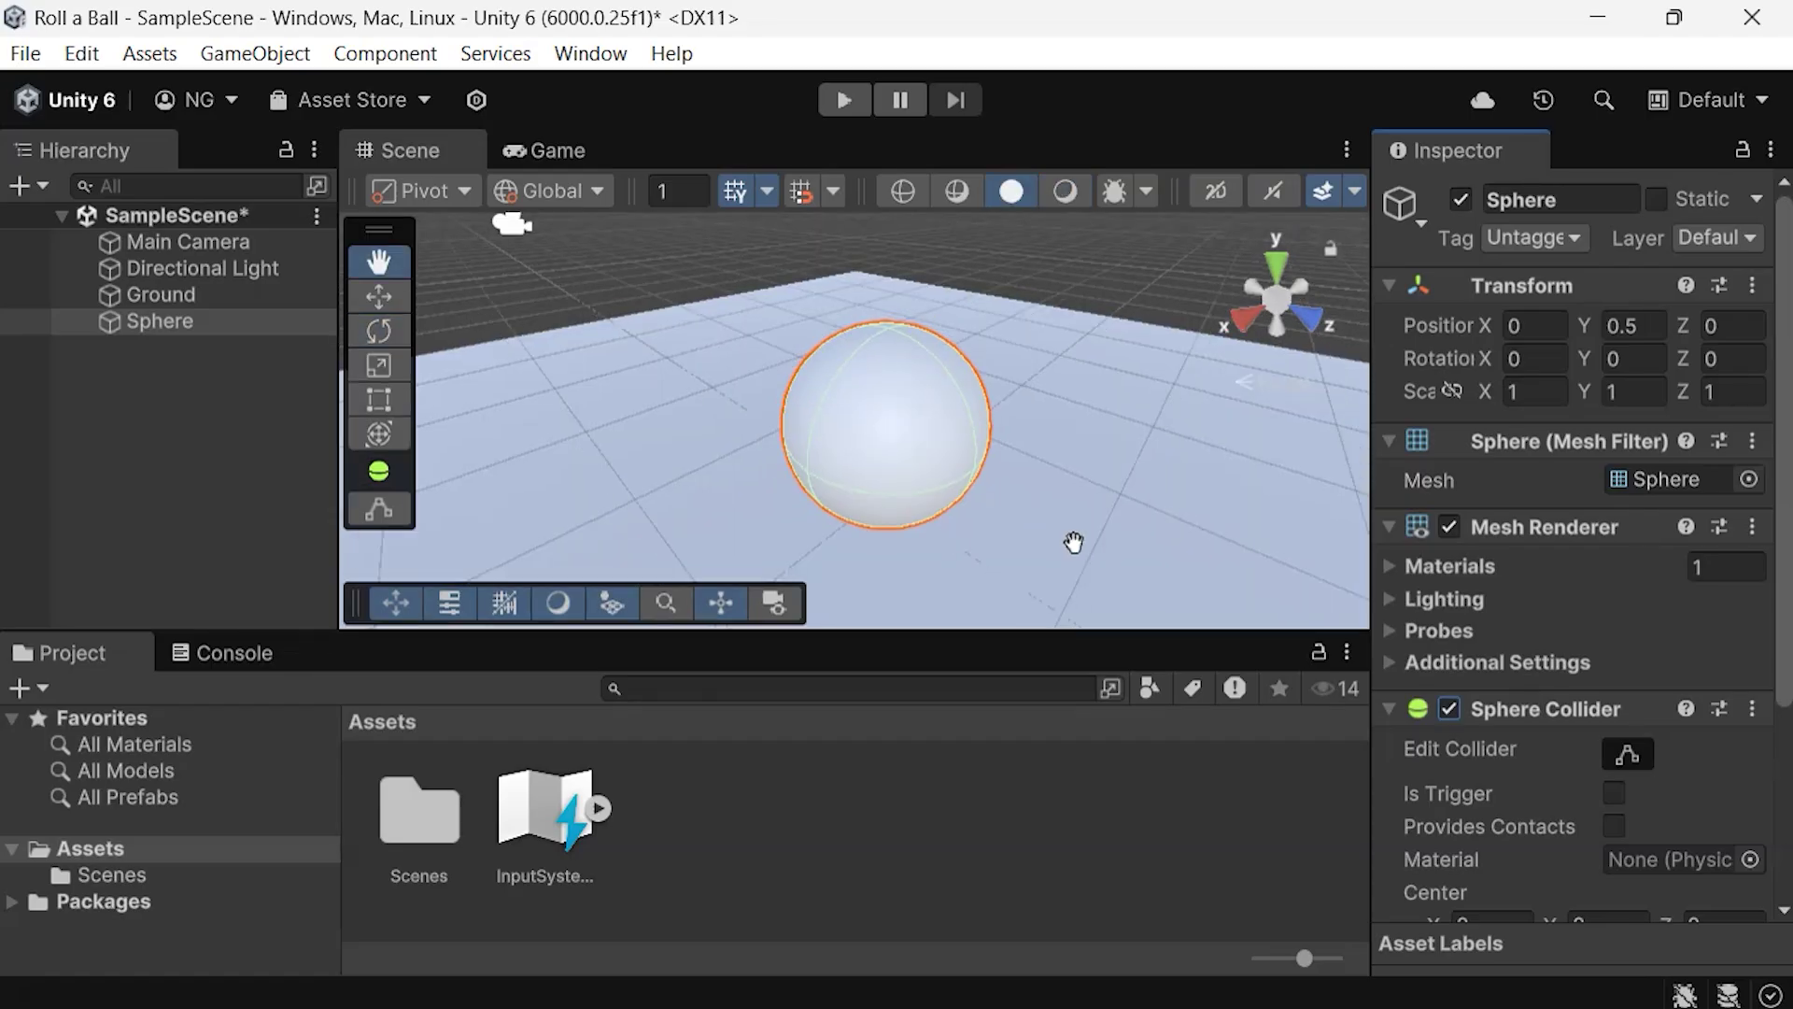
{"action": "scroll", "coordinate": [1029, 509], "scroll_direction": "down", "scroll_amount": 4}
{"action": "scroll", "coordinate": [1028, 511], "scroll_direction": "down", "scroll_amount": 5}
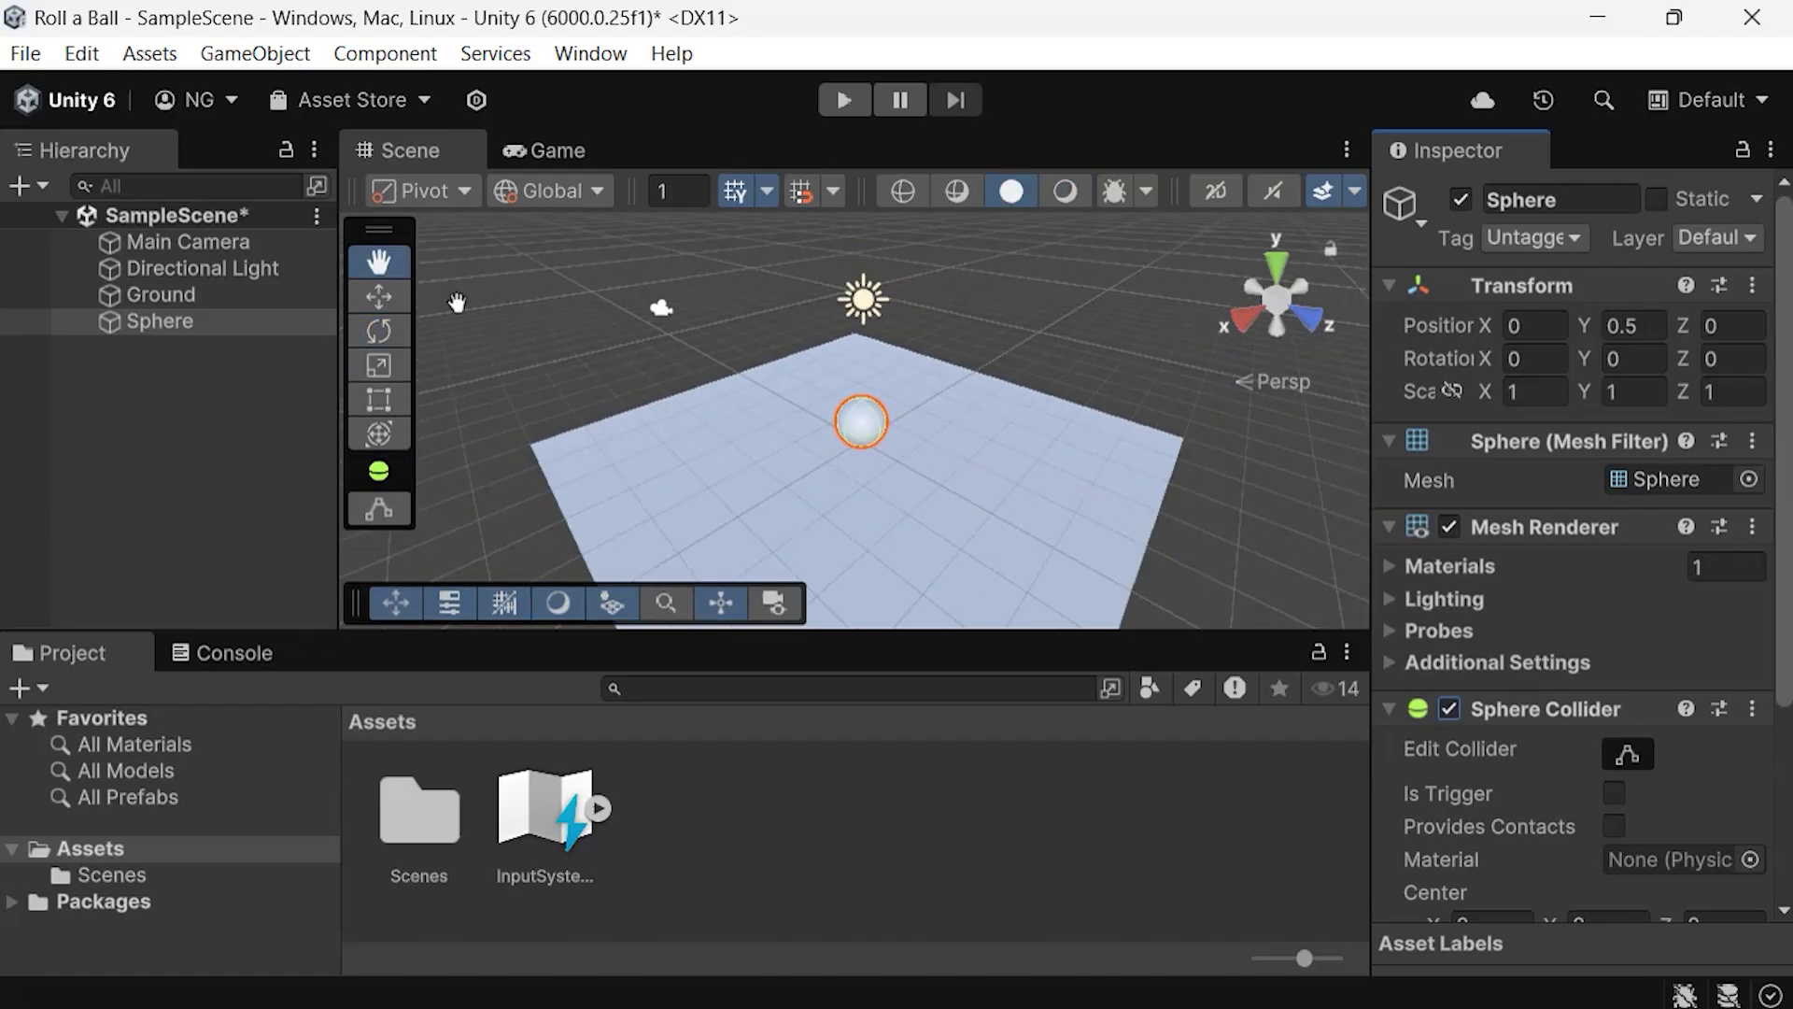
{"action": "key", "text": "w"}
{"action": "left_click_drag", "start_coordinate": [865, 333], "coordinate": [868, 227]}
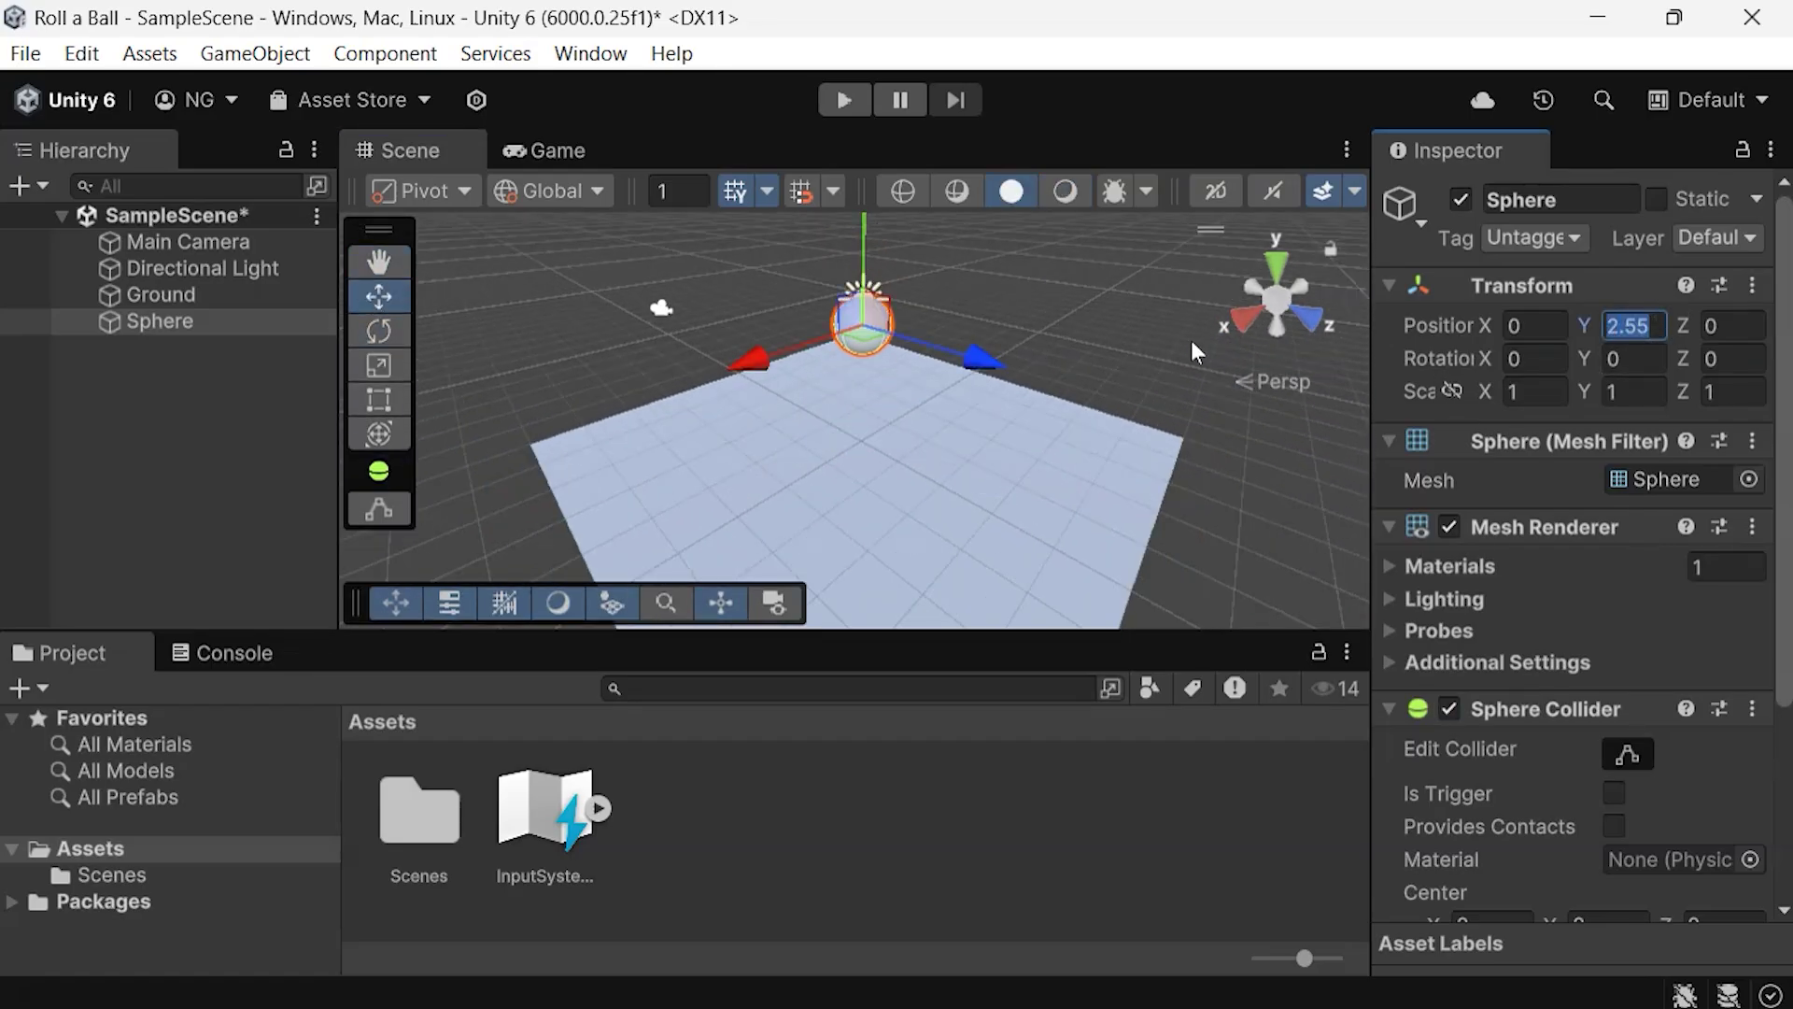
{"action": "key", "text": "q"}
{"action": "left_click_drag", "start_coordinate": [1193, 352], "coordinate": [993, 458]}
{"action": "scroll", "coordinate": [996, 373], "scroll_direction": "down", "scroll_amount": 2}
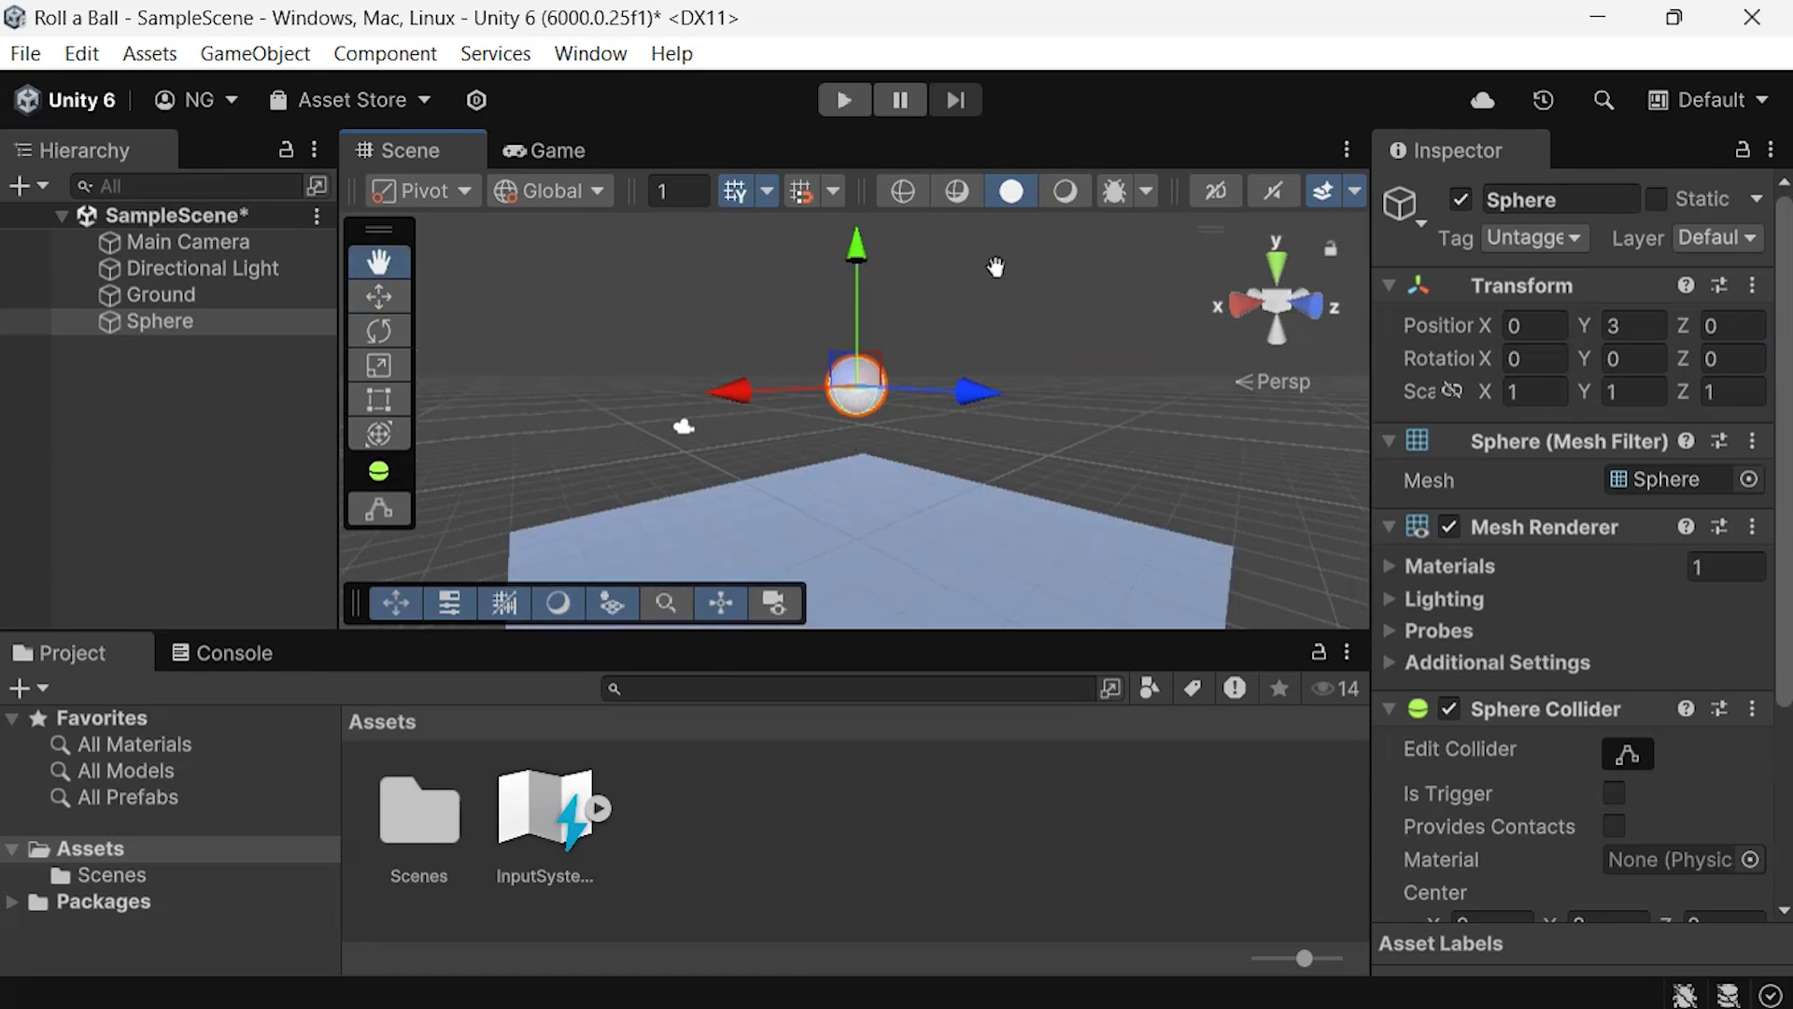
Step: Run the scene in Play mode to test how the raised Sphere behaves above Ground
{"action": "left_click_drag", "start_coordinate": [996, 268], "coordinate": [1016, 295]}
{"action": "key", "text": "w"}
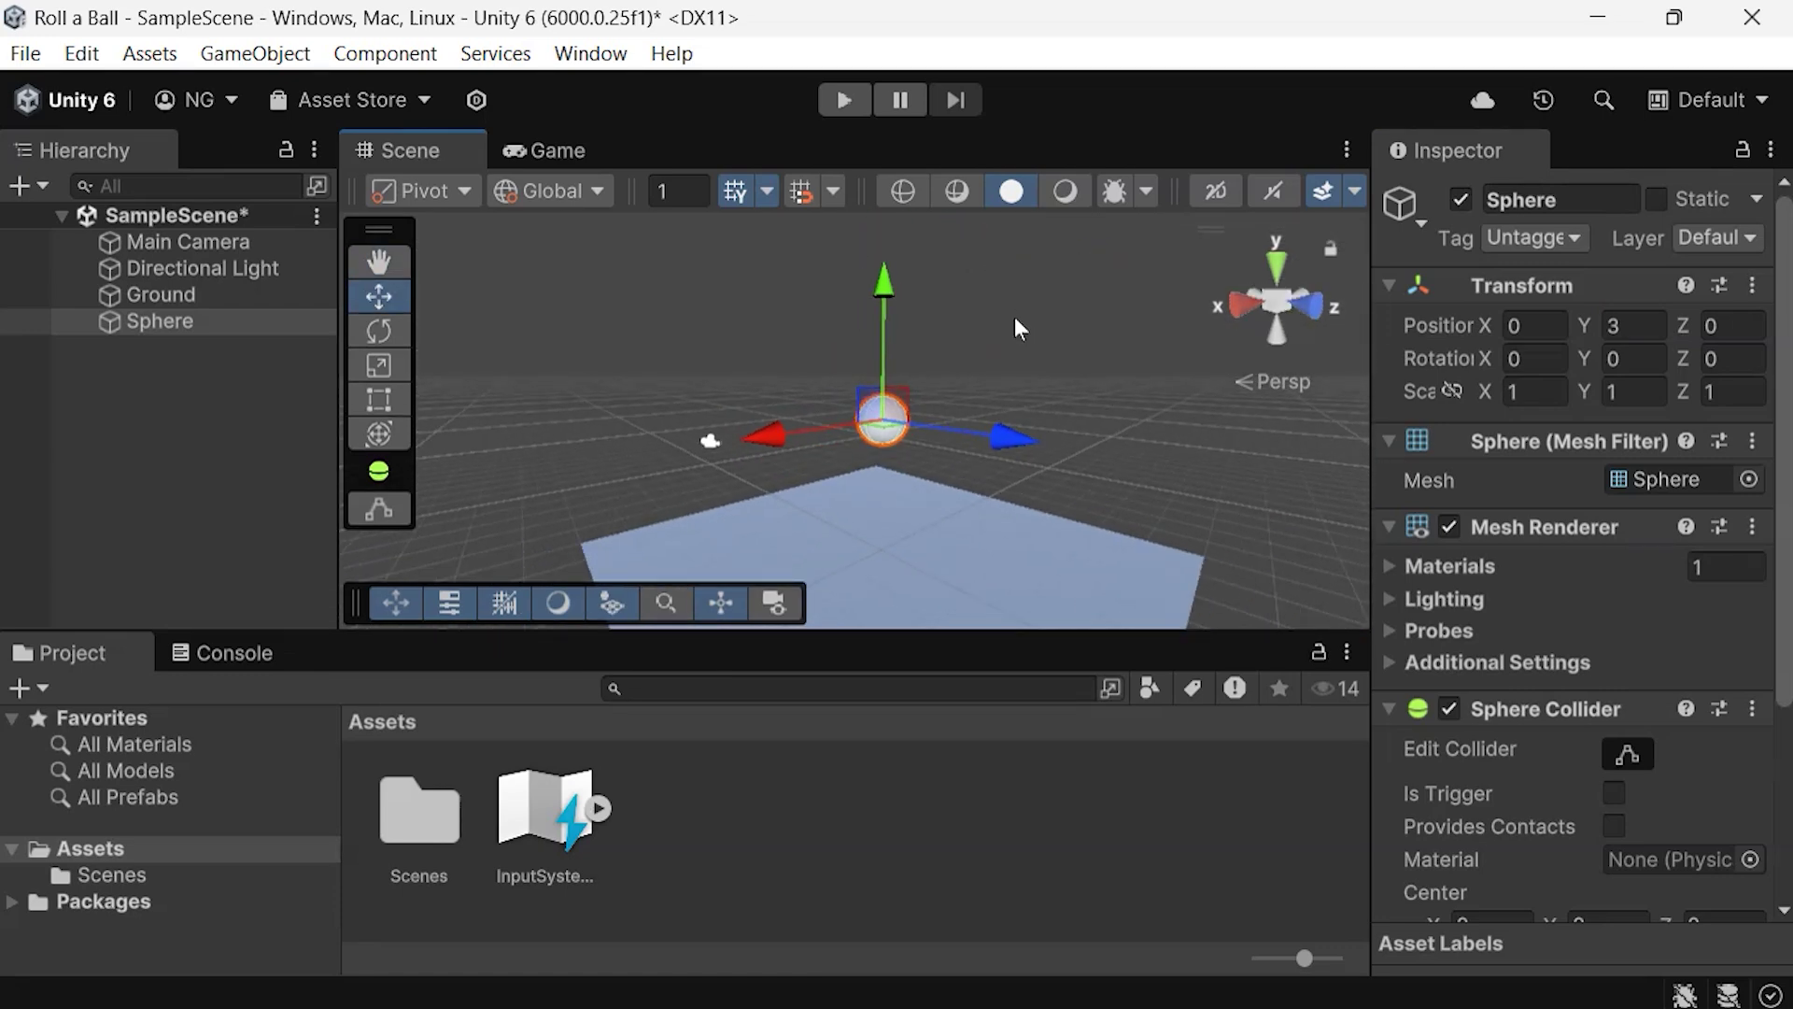
{"action": "left_click", "coordinate": [847, 99]}
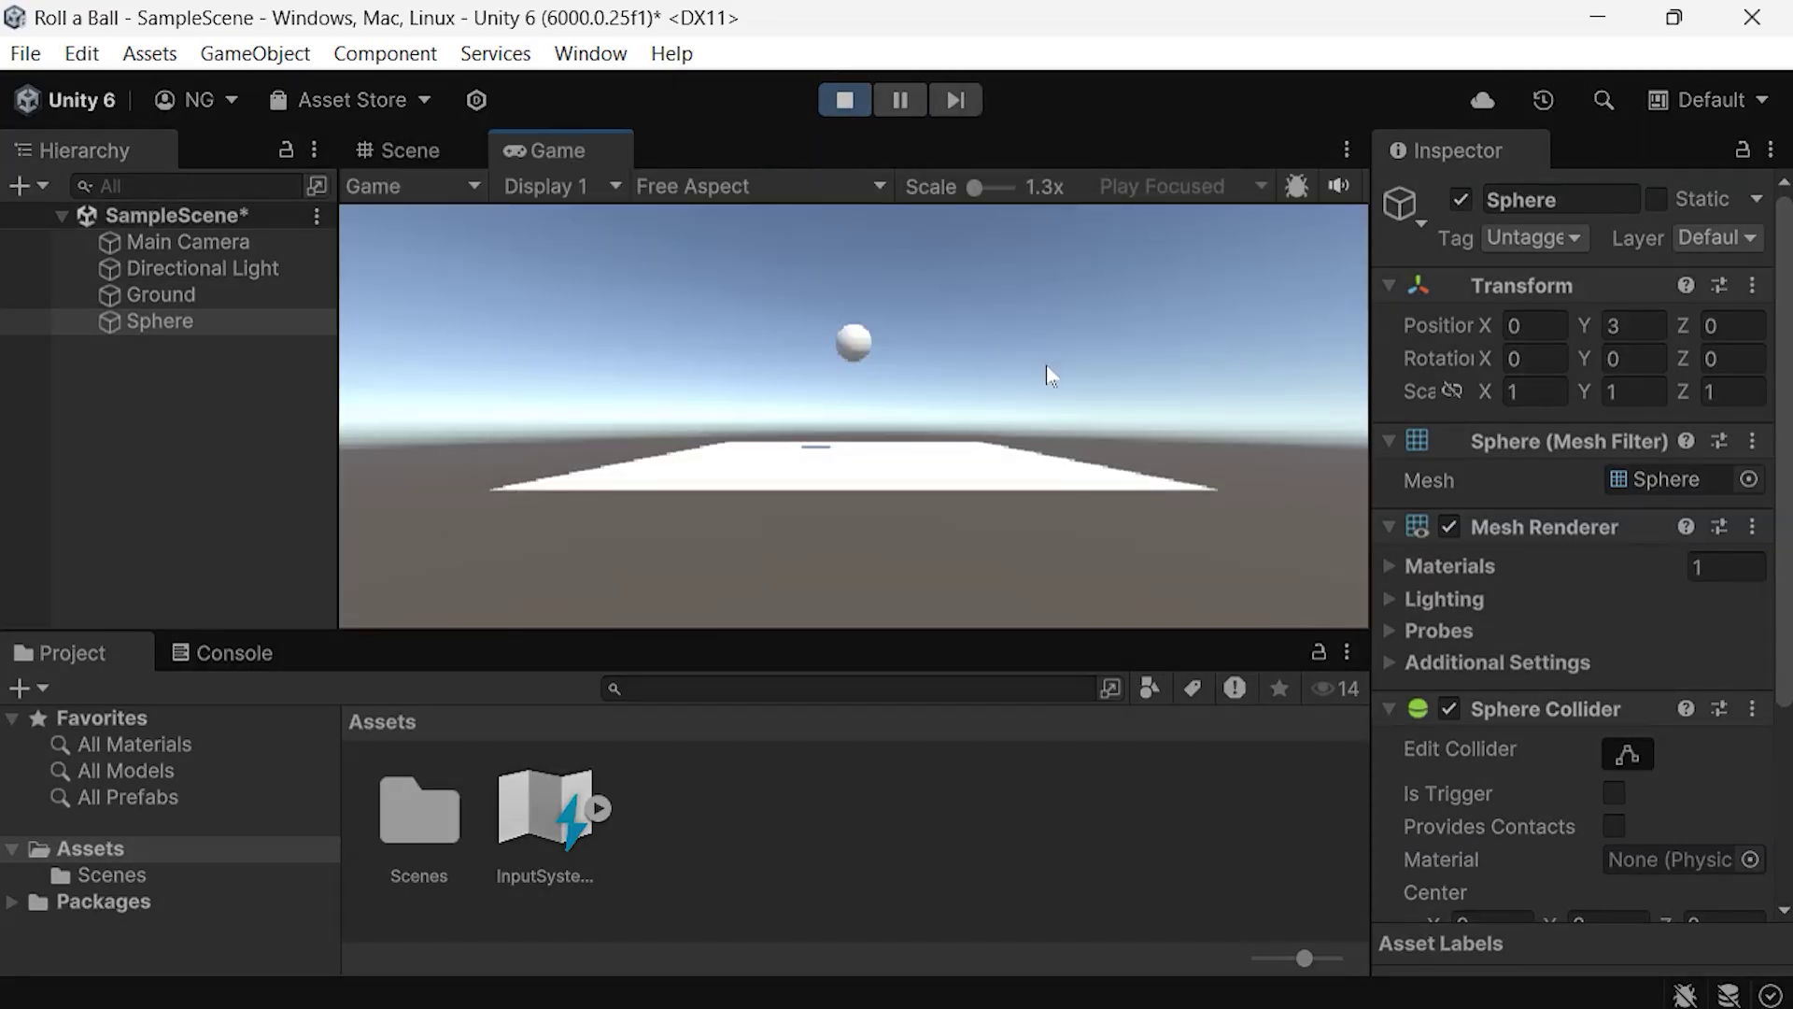
Step: Look at the running scene in the Scene and Game views, and exit Play mode
{"action": "left_click", "coordinate": [407, 157]}
{"action": "left_click", "coordinate": [569, 150]}
{"action": "left_click", "coordinate": [836, 99]}
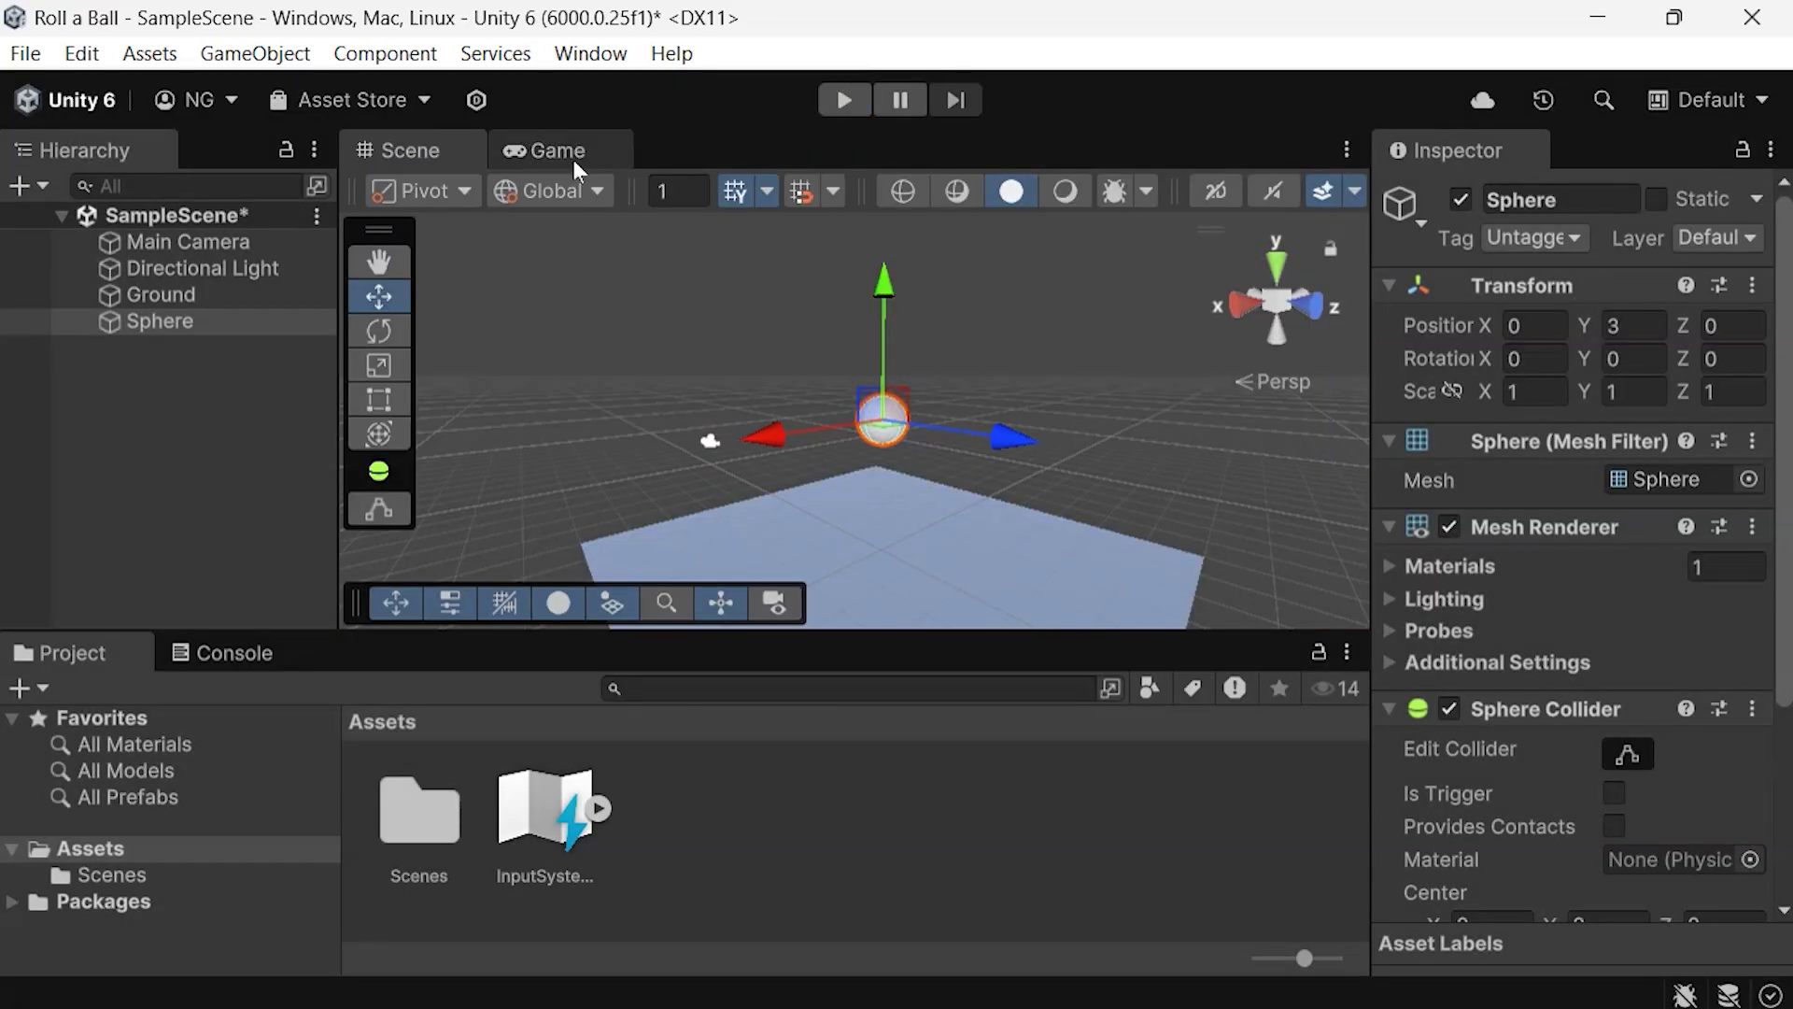
Step: Try the 16:9 Aspect ratio in the Game view
{"action": "left_click", "coordinate": [546, 155]}
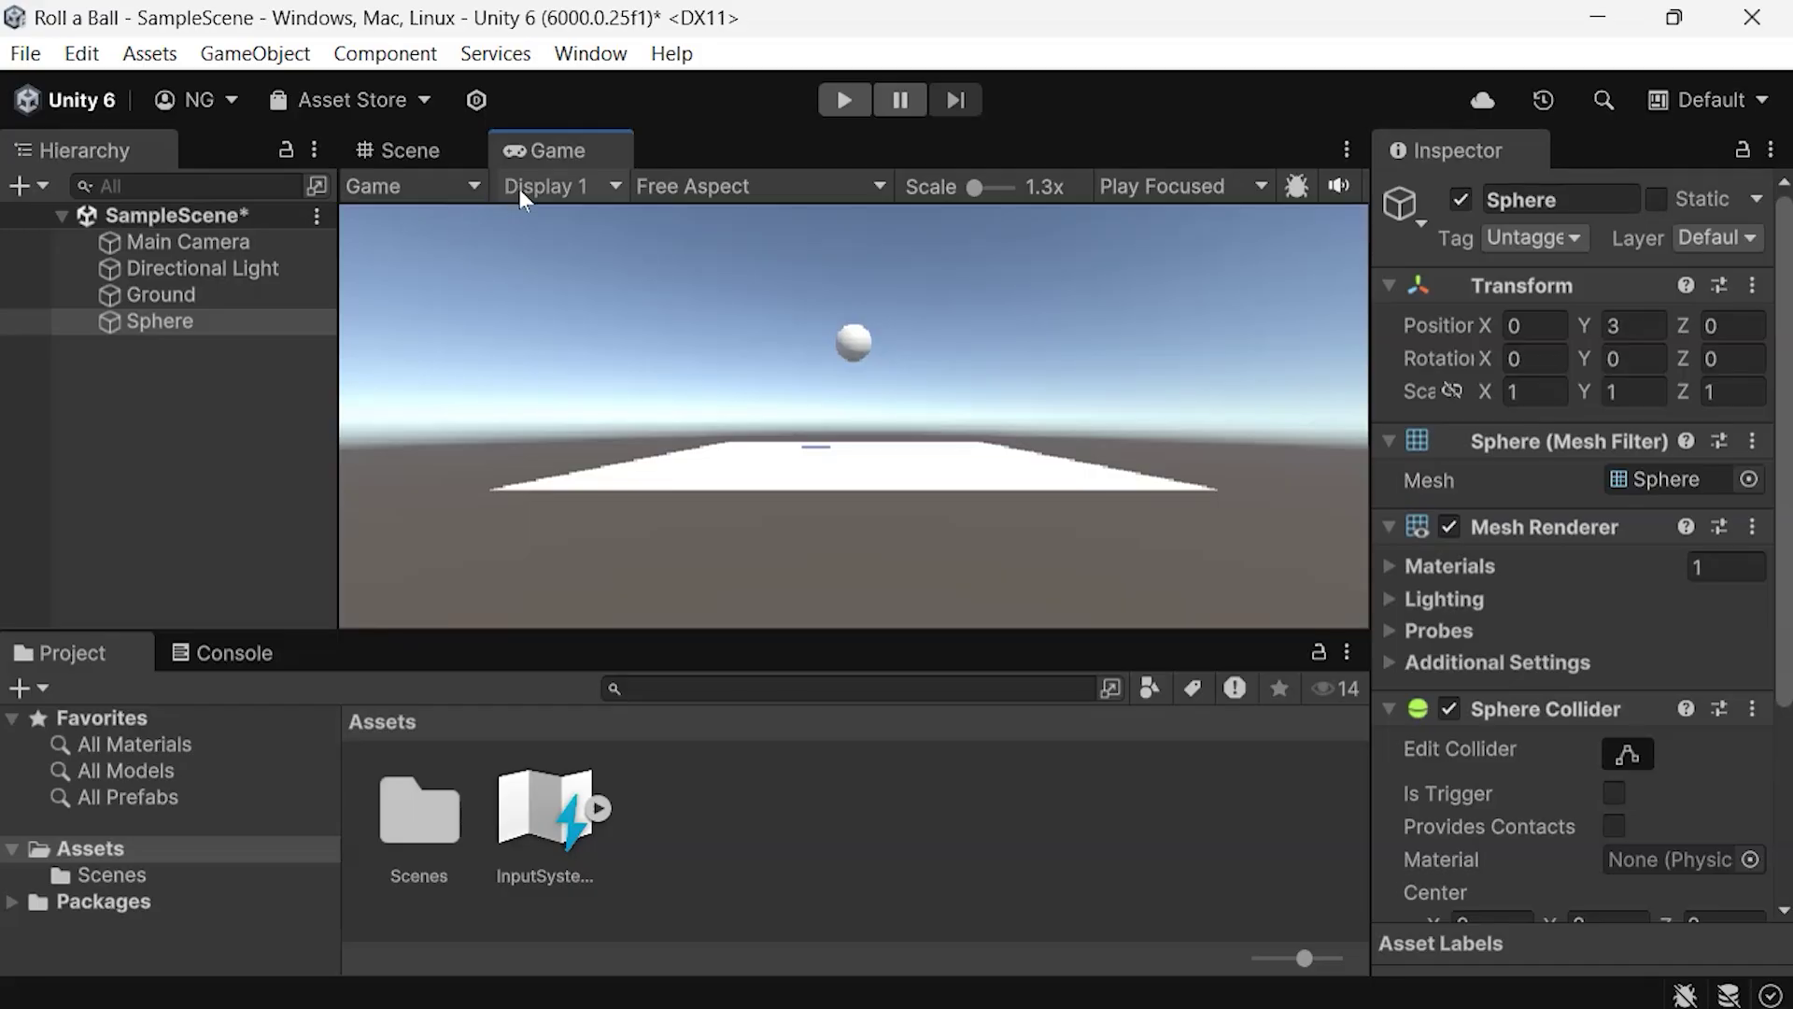
{"action": "left_click", "coordinate": [760, 191]}
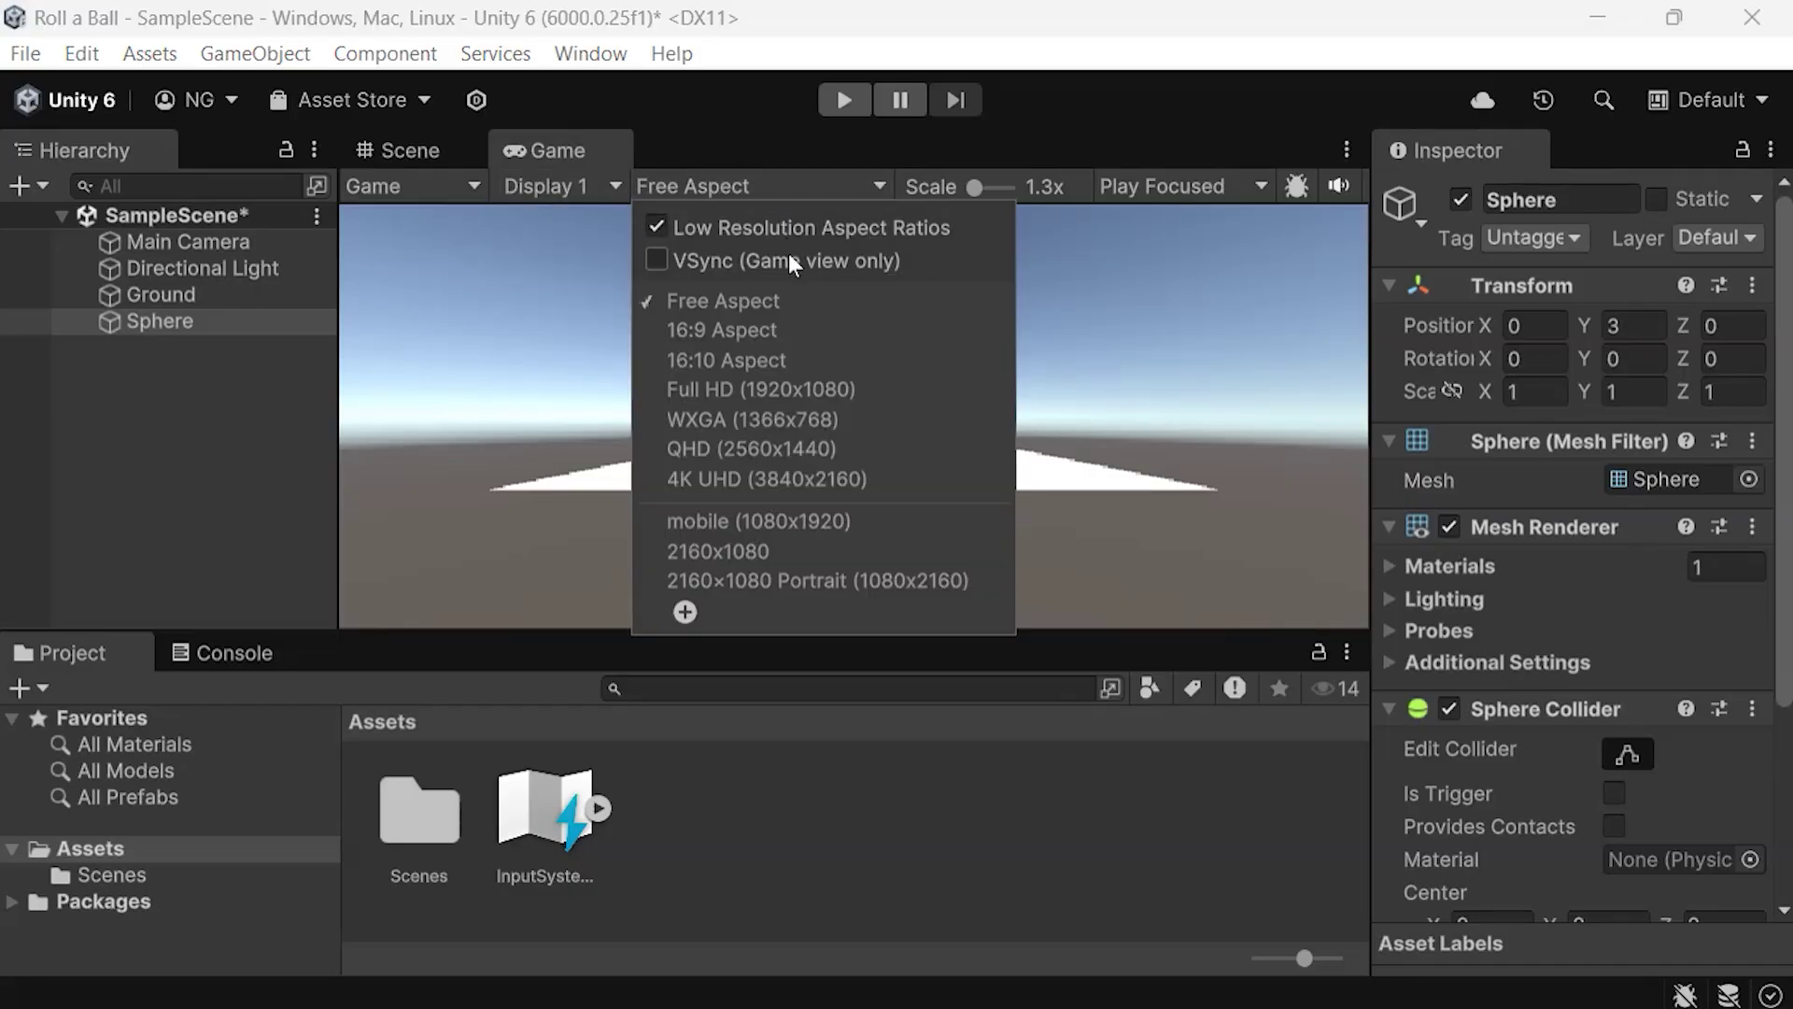
{"action": "left_click", "coordinate": [766, 329]}
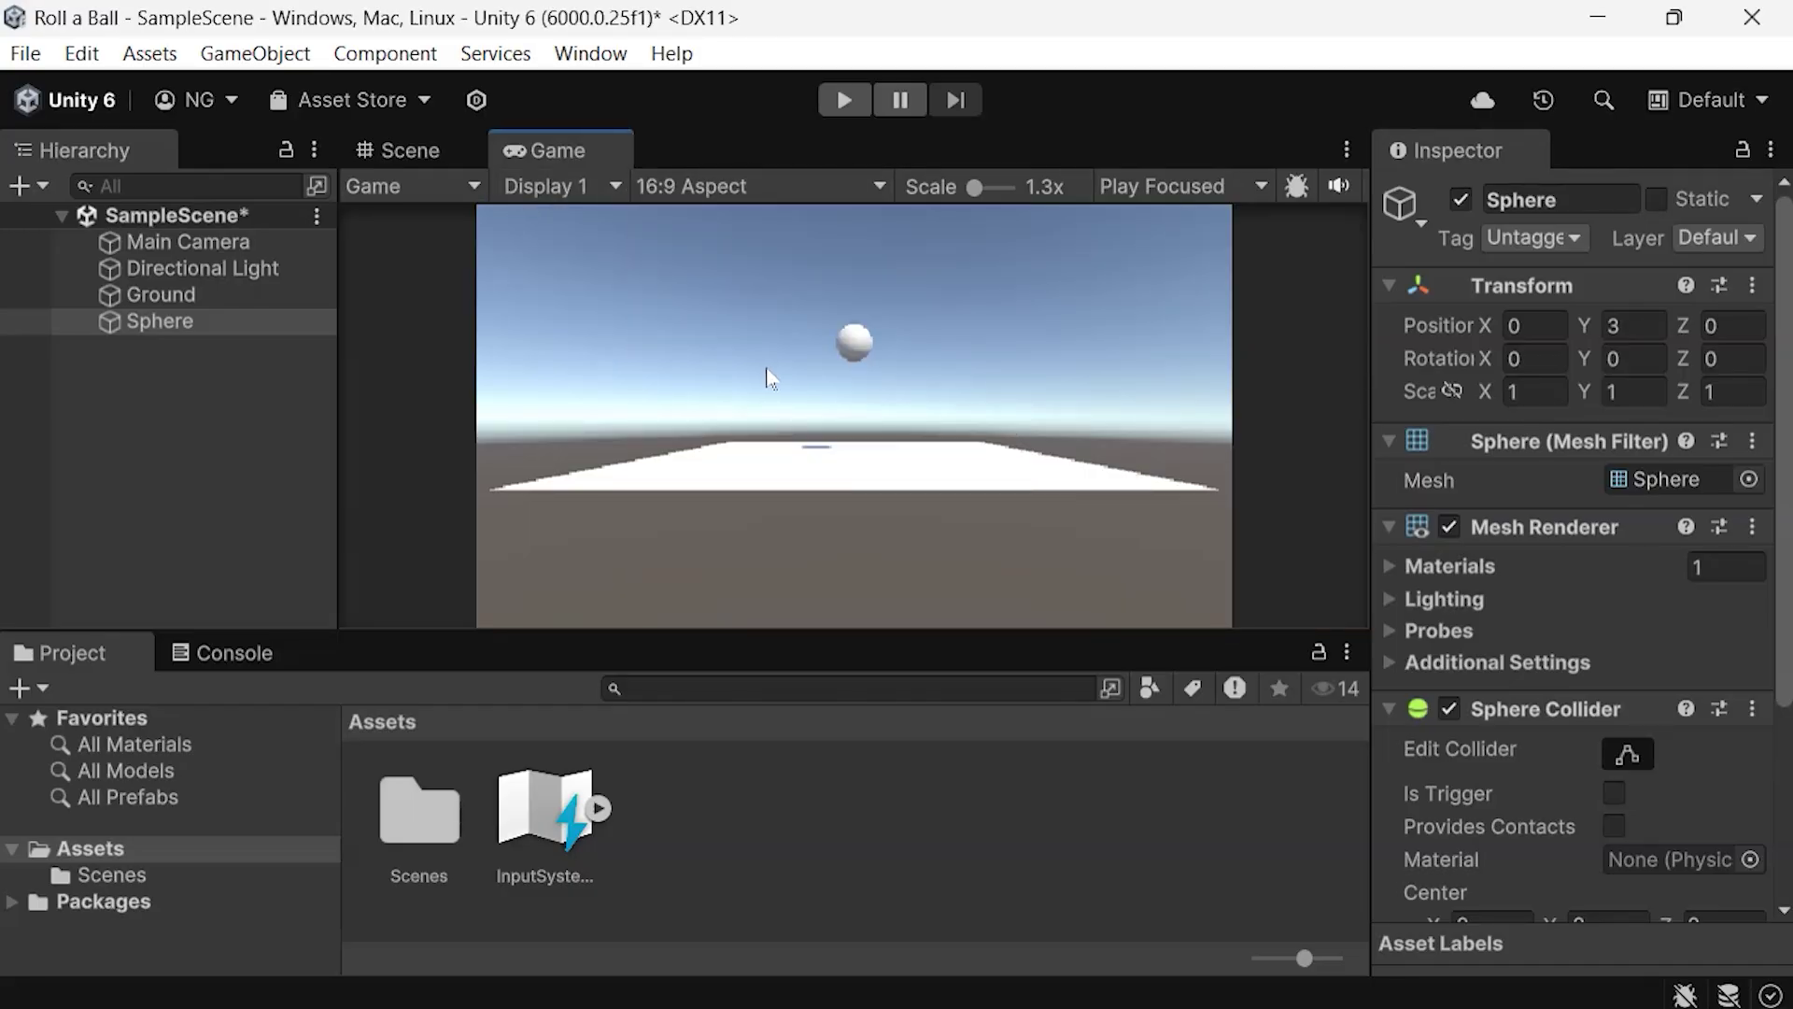
Step: Set the Game view resolution to mobile (1080x1920) and reduce its scale to 0.17x so the whole frame fits
{"action": "left_click", "coordinate": [727, 181]}
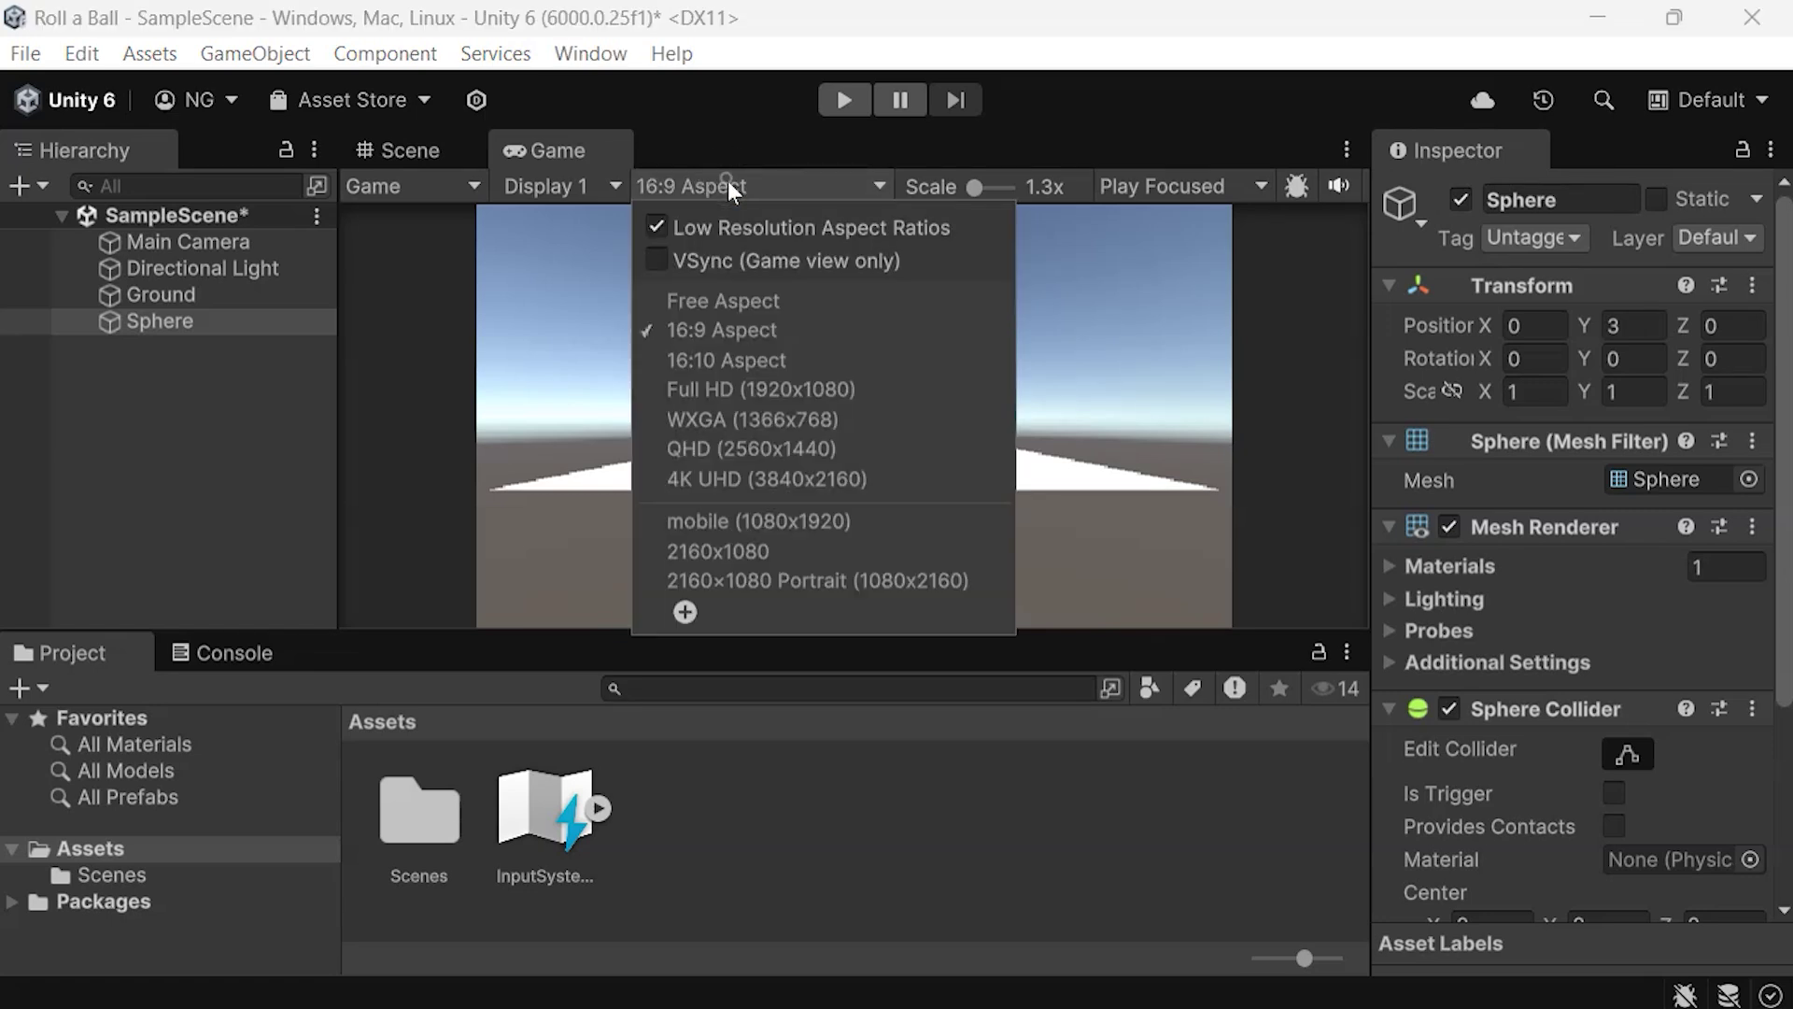
{"action": "left_click", "coordinate": [843, 520]}
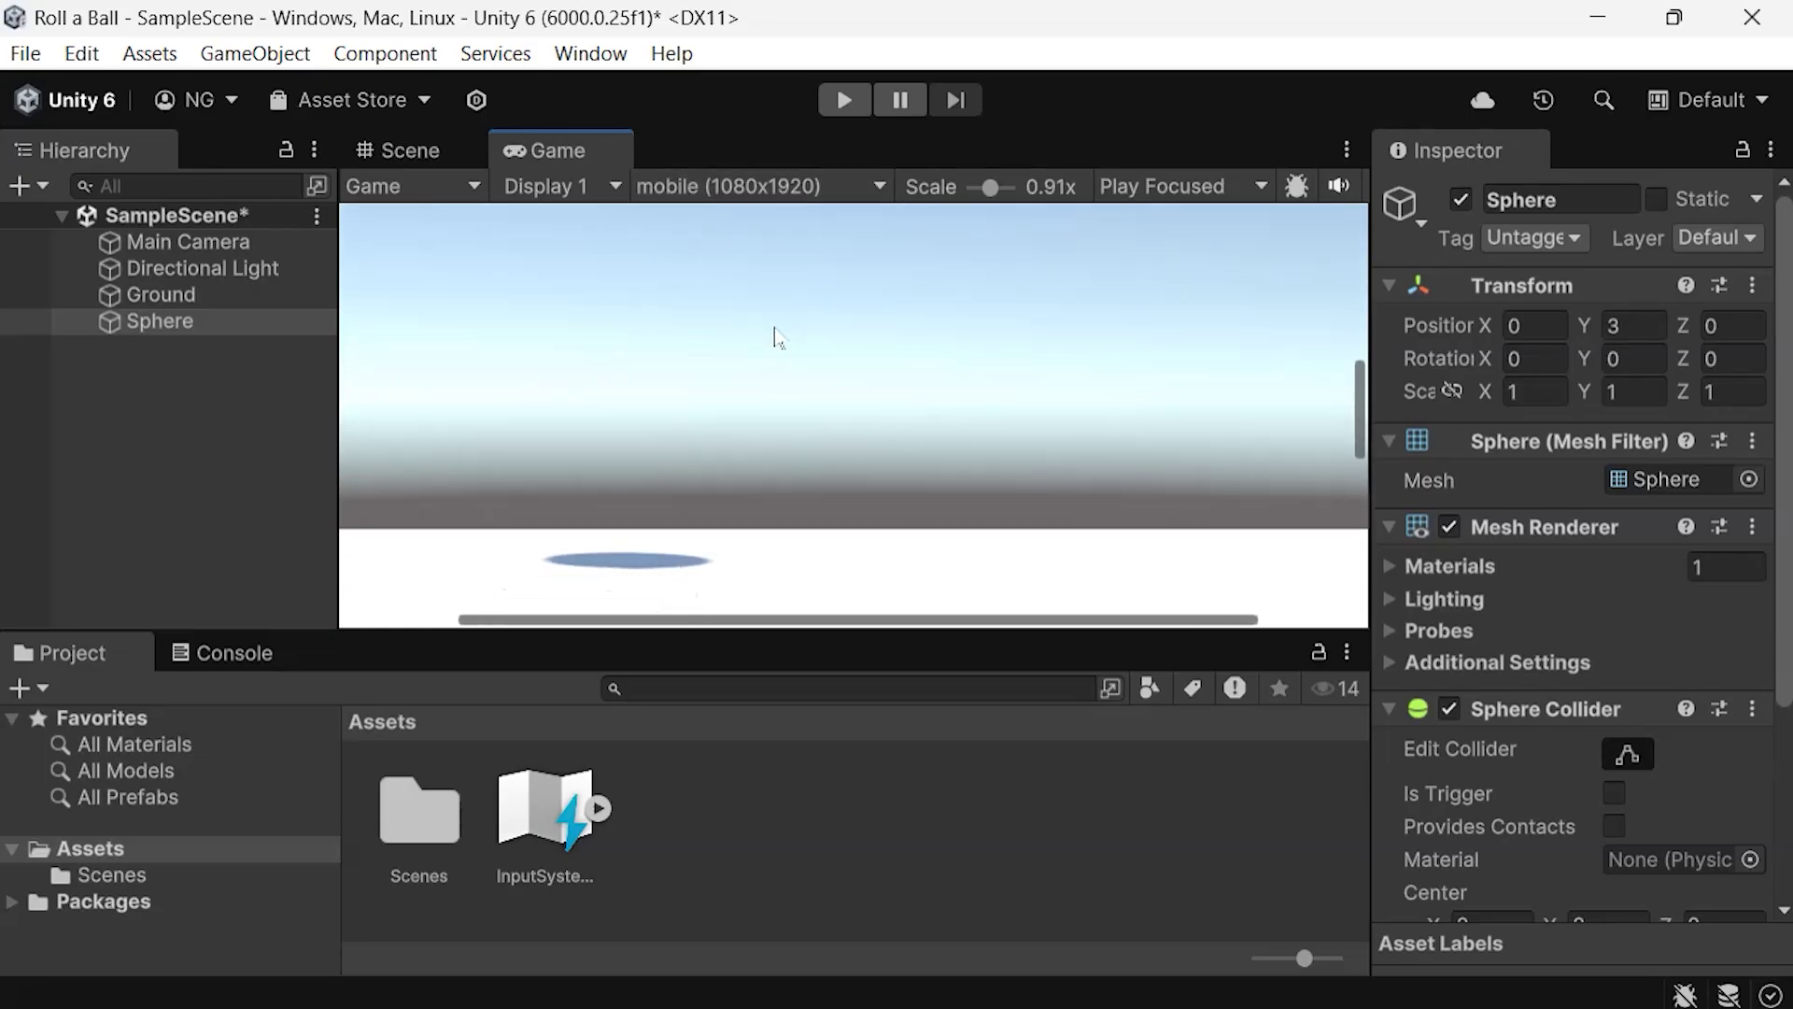
{"action": "scroll", "coordinate": [775, 336], "scroll_direction": "down", "scroll_amount": 10}
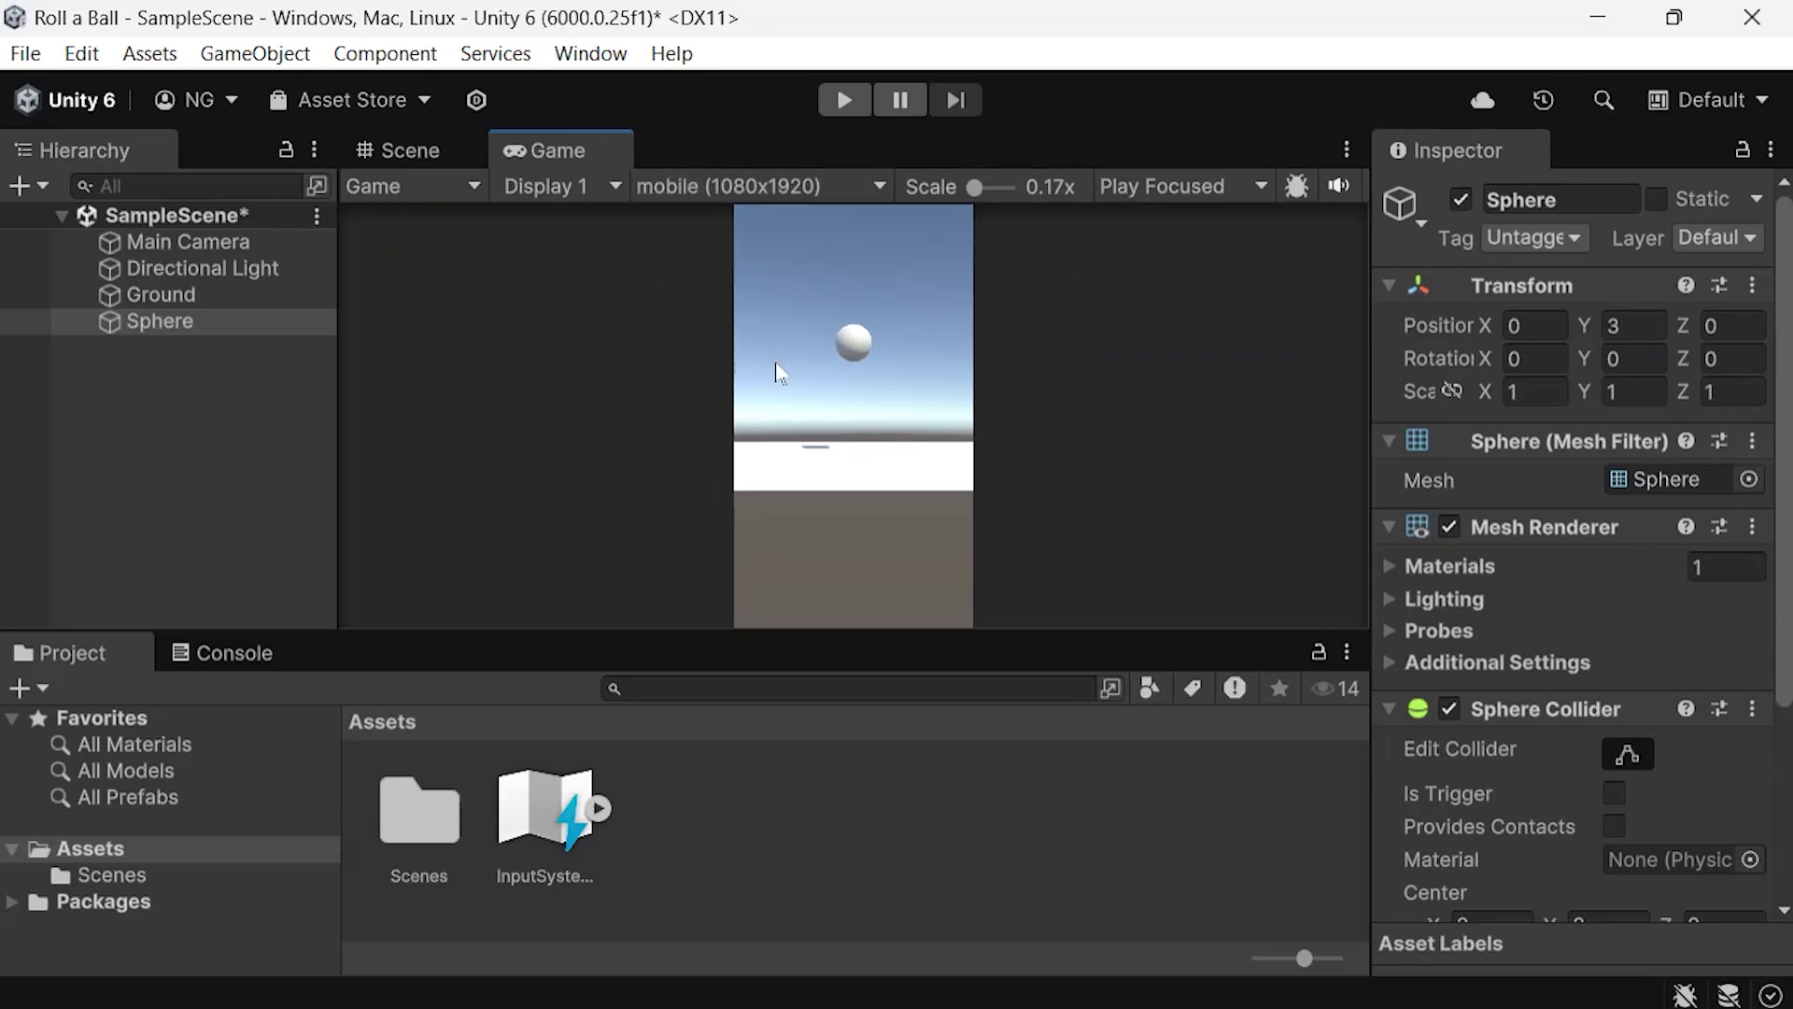
Step: Dock the Game view beside the Scene view and move the Sphere along Z to about -0.28
{"action": "left_click_drag", "start_coordinate": [576, 148], "coordinate": [1174, 472]}
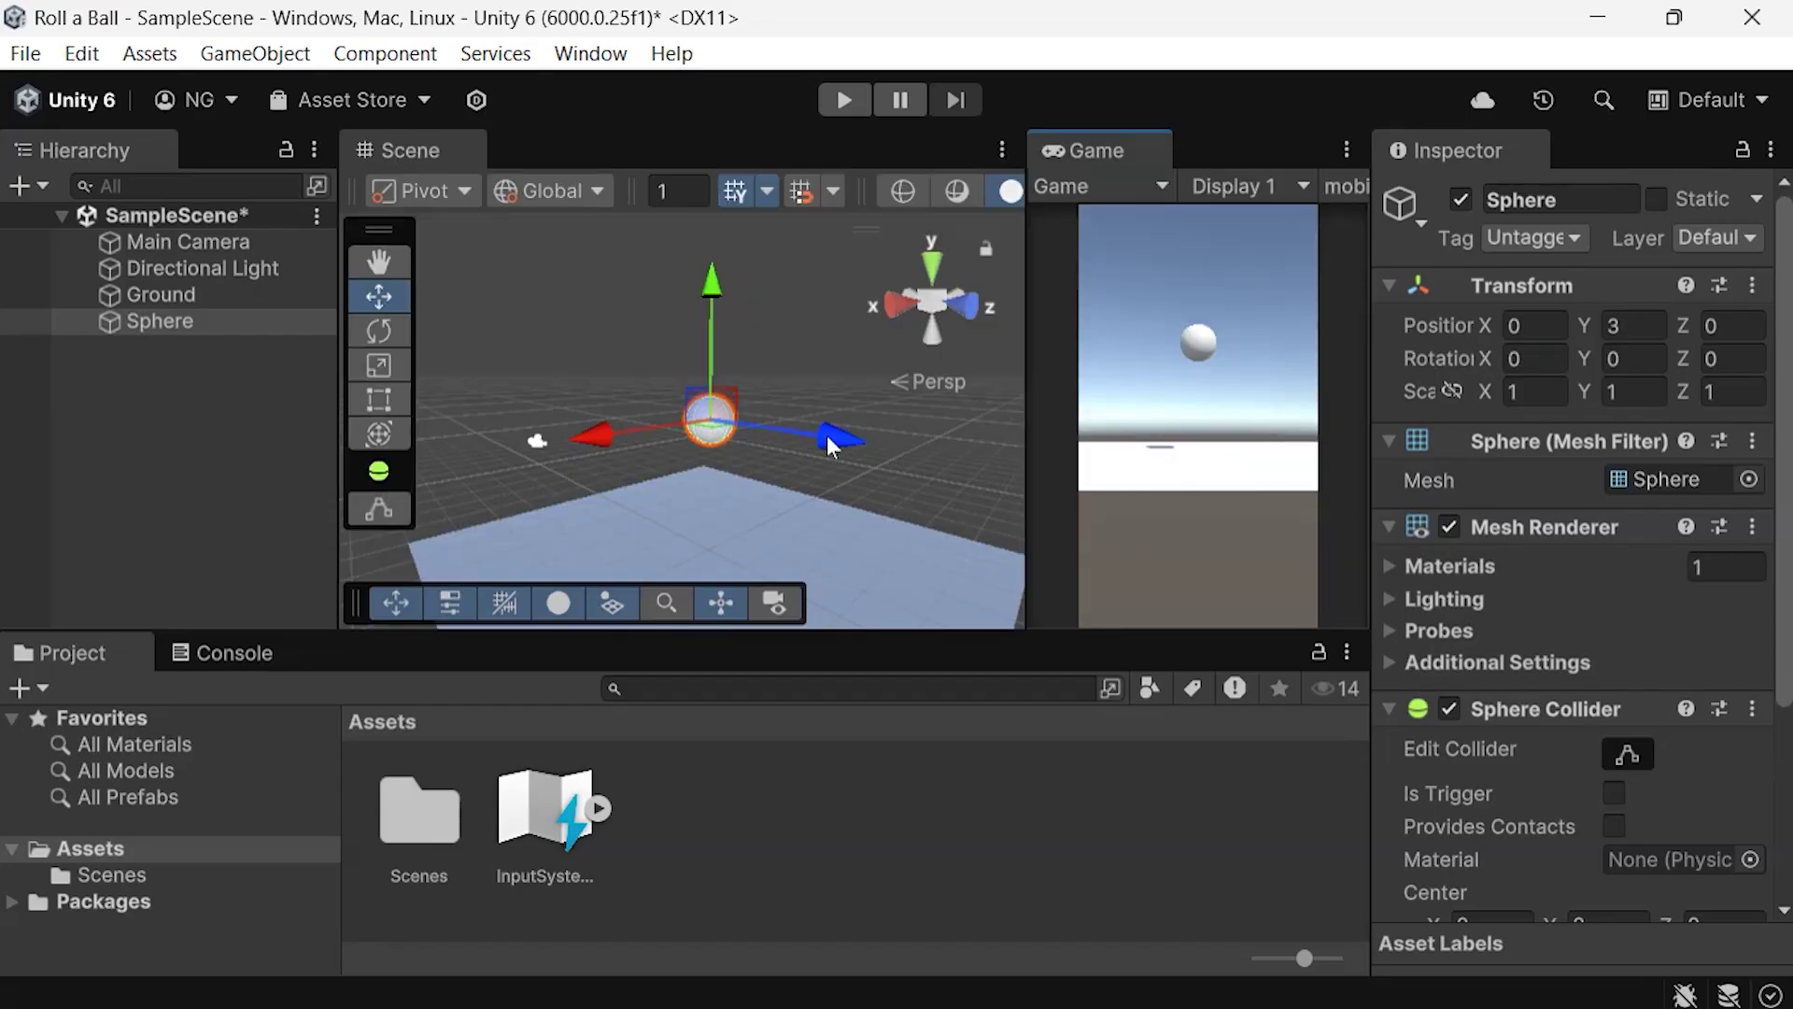
{"action": "mouse_move", "coordinate": [843, 439]}
{"action": "left_mouse_down"}
{"action": "mouse_move", "coordinate": [822, 432]}
{"action": "mouse_move", "coordinate": [864, 435]}
{"action": "mouse_move", "coordinate": [803, 426]}
{"action": "mouse_move", "coordinate": [834, 435]}
{"action": "left_mouse_up"}
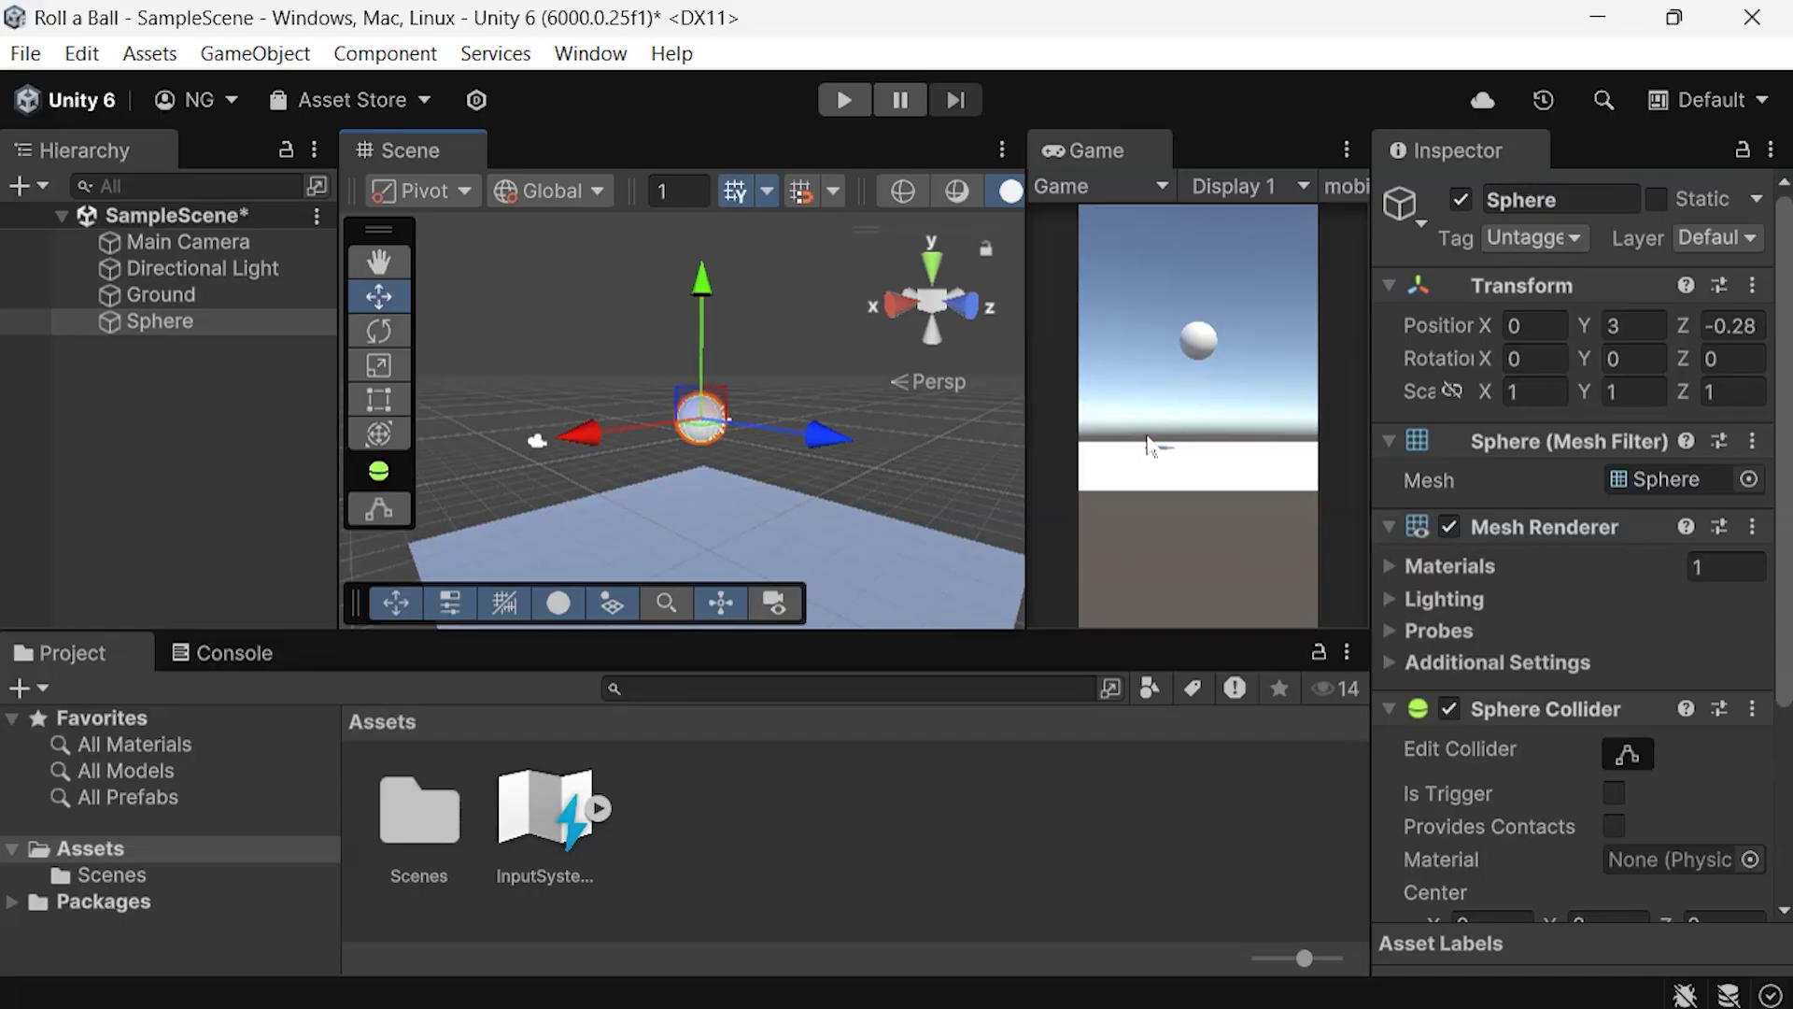
Step: Resize the layout to give the Scene view more width and make the Scene and Game views taller than before
{"action": "left_click_drag", "start_coordinate": [990, 632], "coordinate": [988, 698]}
{"action": "left_click_drag", "start_coordinate": [1027, 464], "coordinate": [1086, 464]}
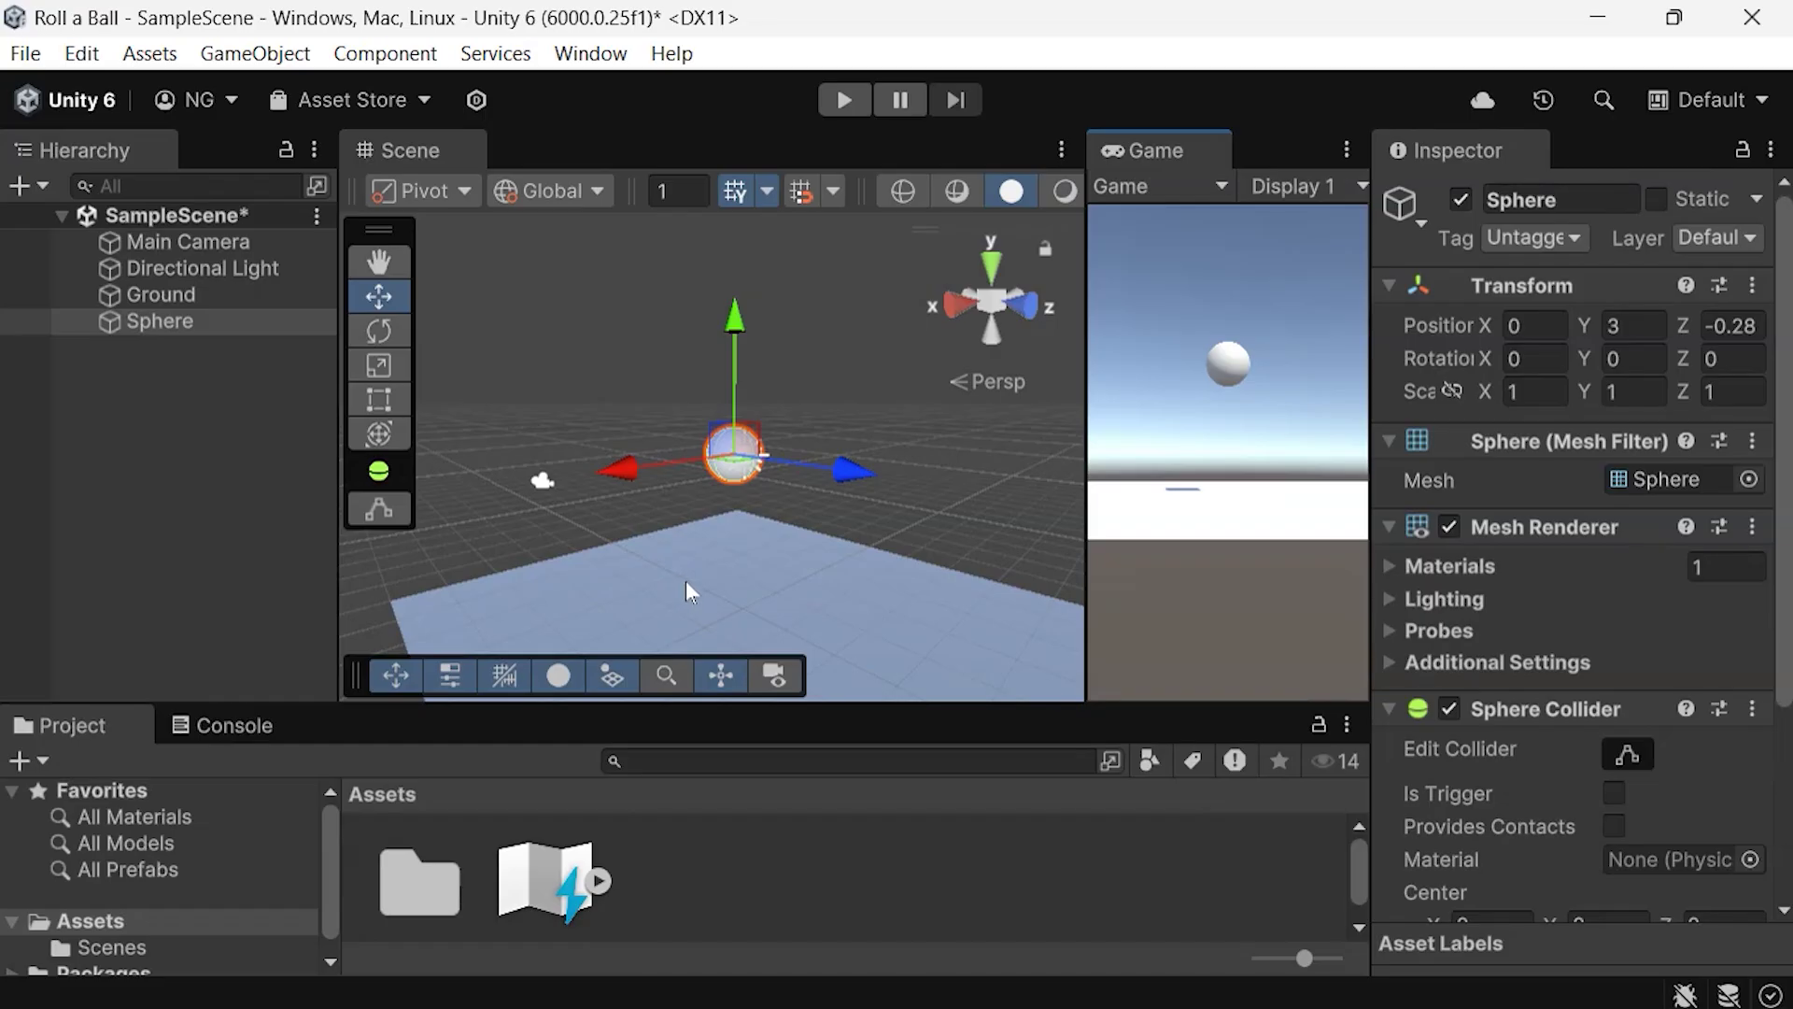
{"action": "mouse_move", "coordinate": [921, 707]}
{"action": "left_mouse_down"}
{"action": "mouse_move", "coordinate": [930, 665]}
{"action": "mouse_move", "coordinate": [932, 681]}
{"action": "left_mouse_up"}
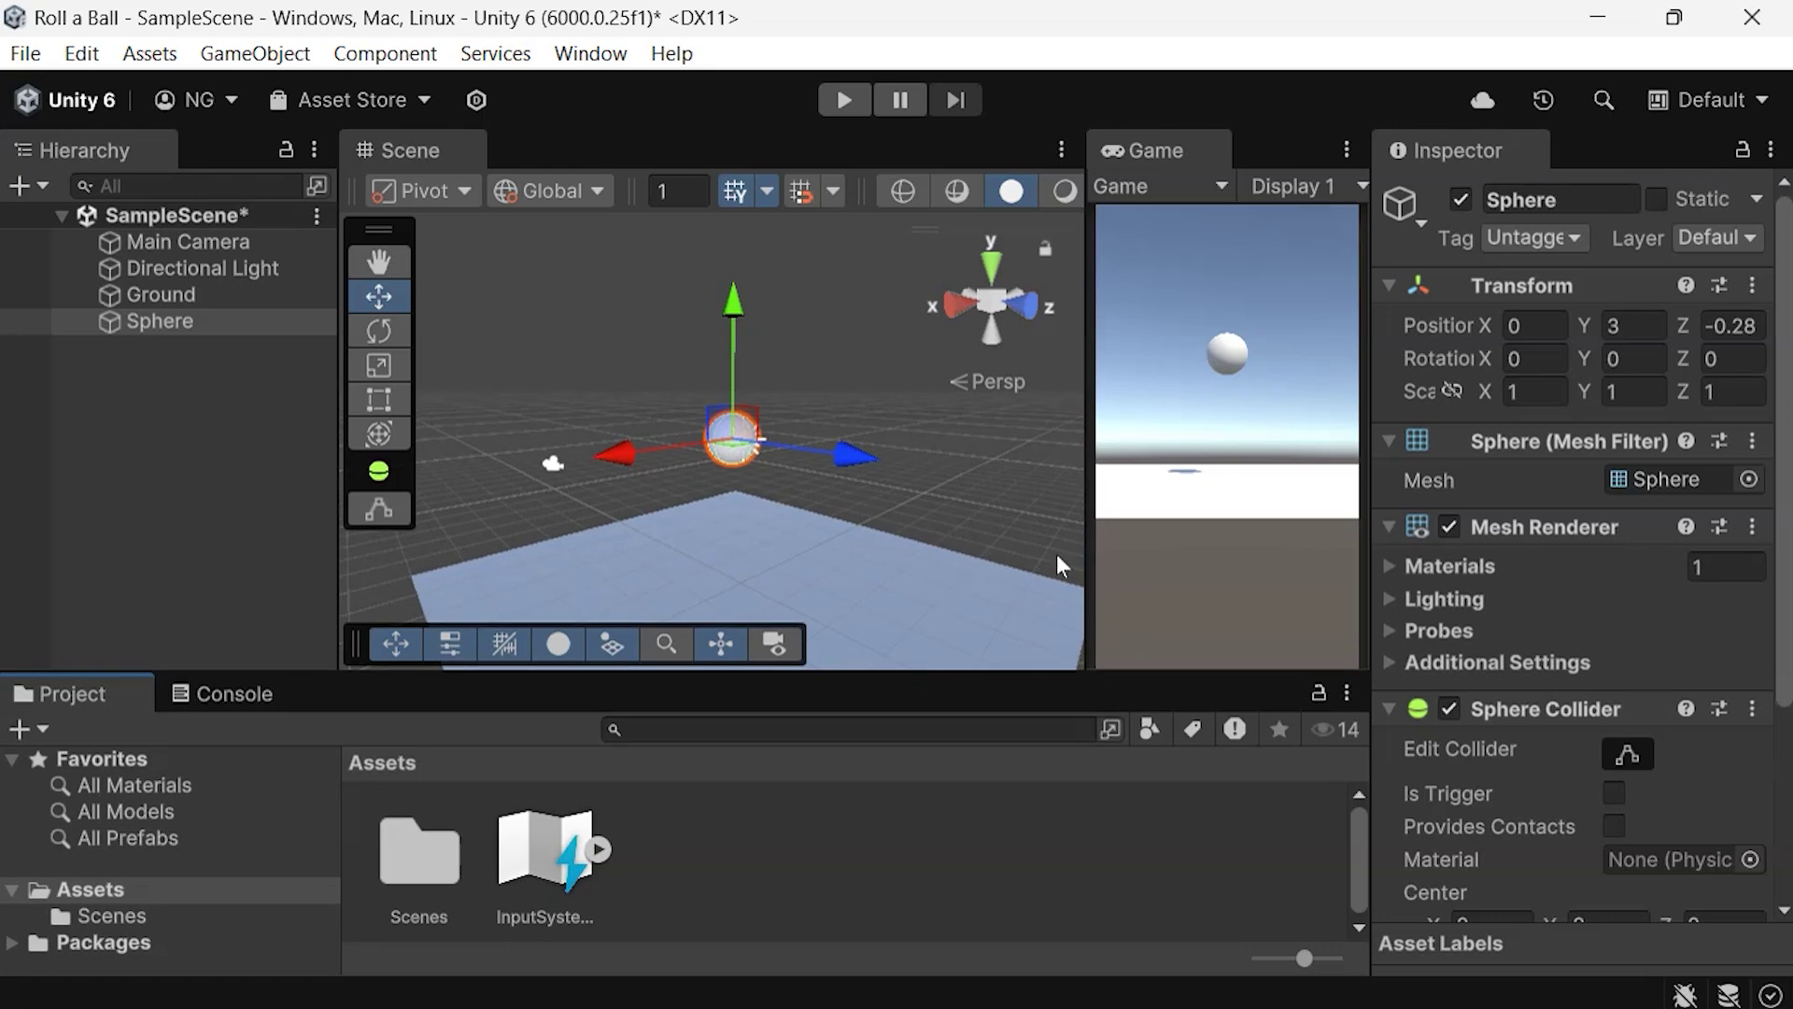
{"action": "left_click_drag", "start_coordinate": [1088, 558], "coordinate": [1097, 557]}
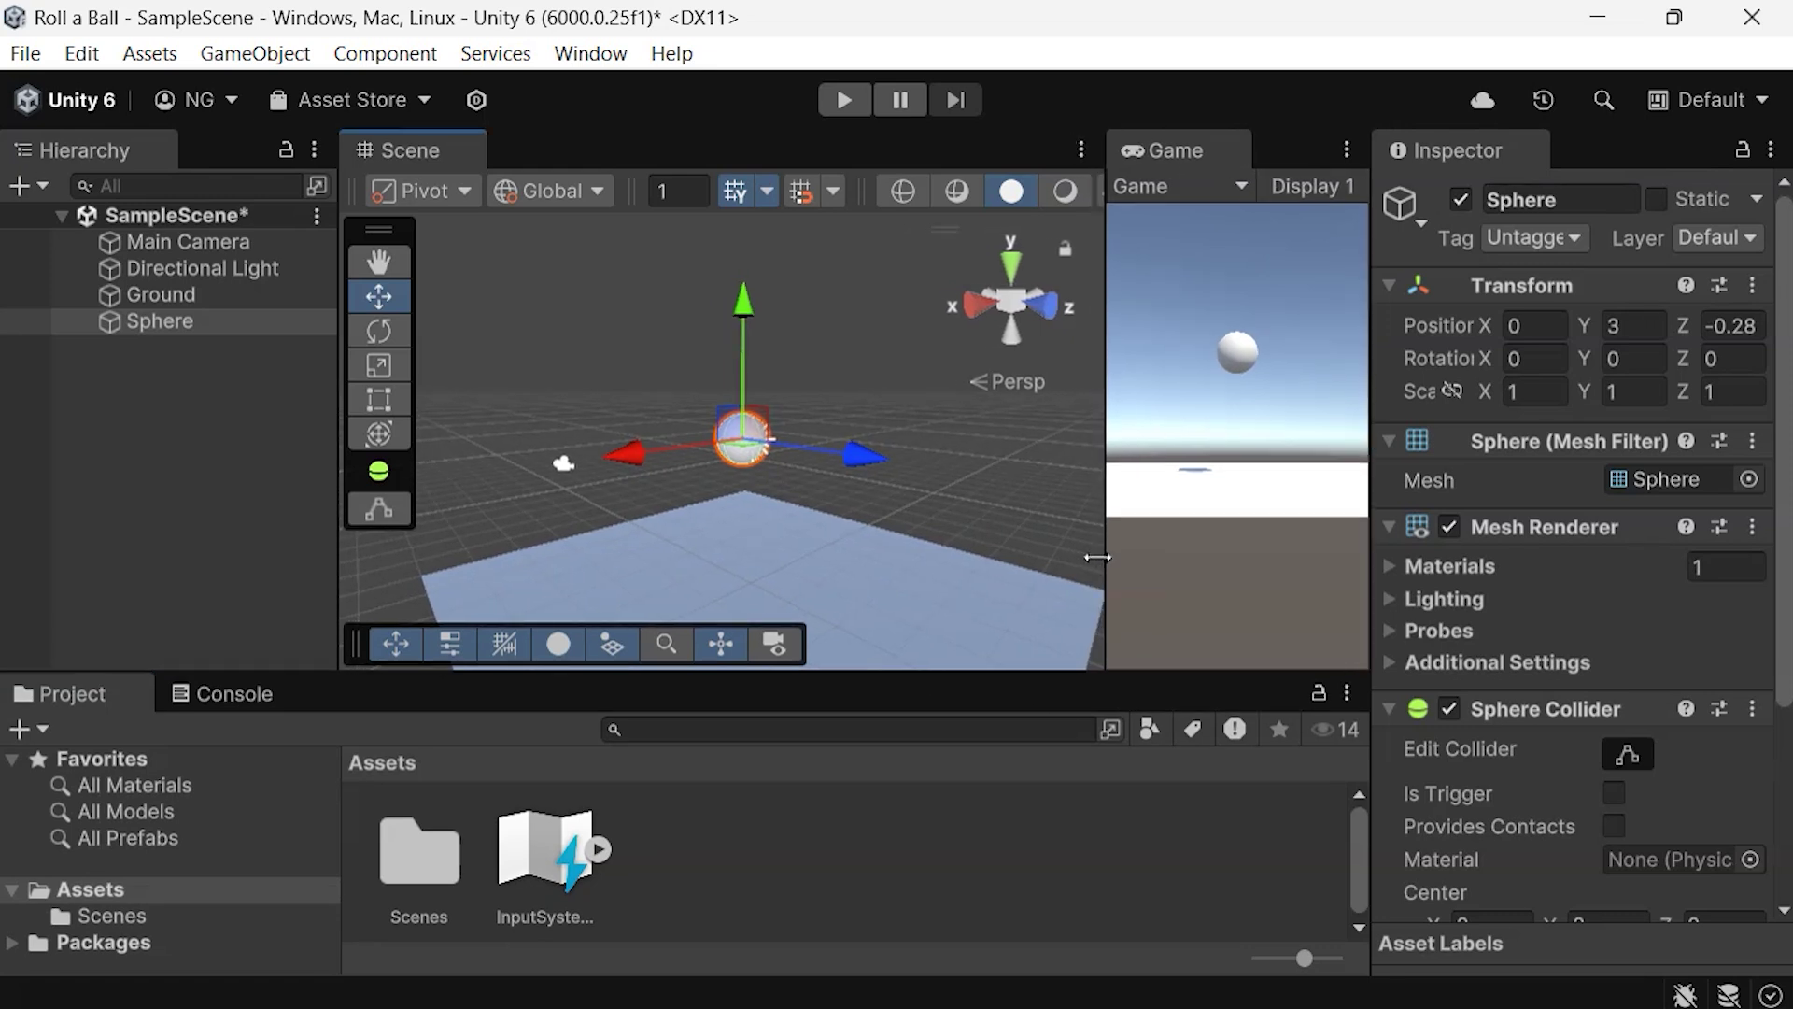